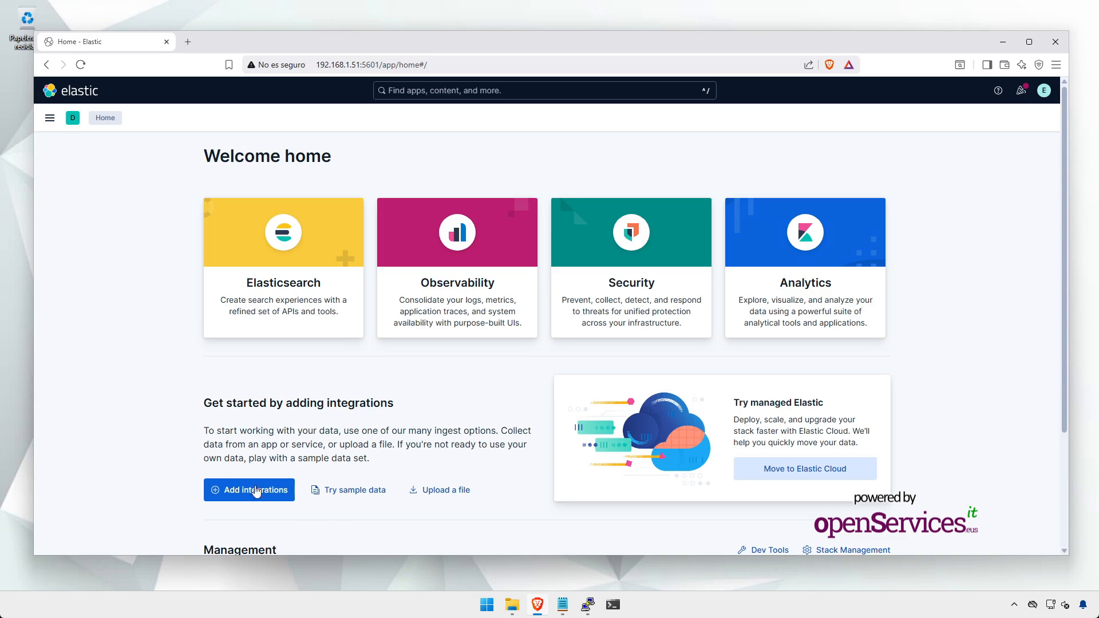
Step: Search the integrations catalogue for 'forti' and start adding the Fortinet FortiGate Firewall Logs integration
click(240, 497)
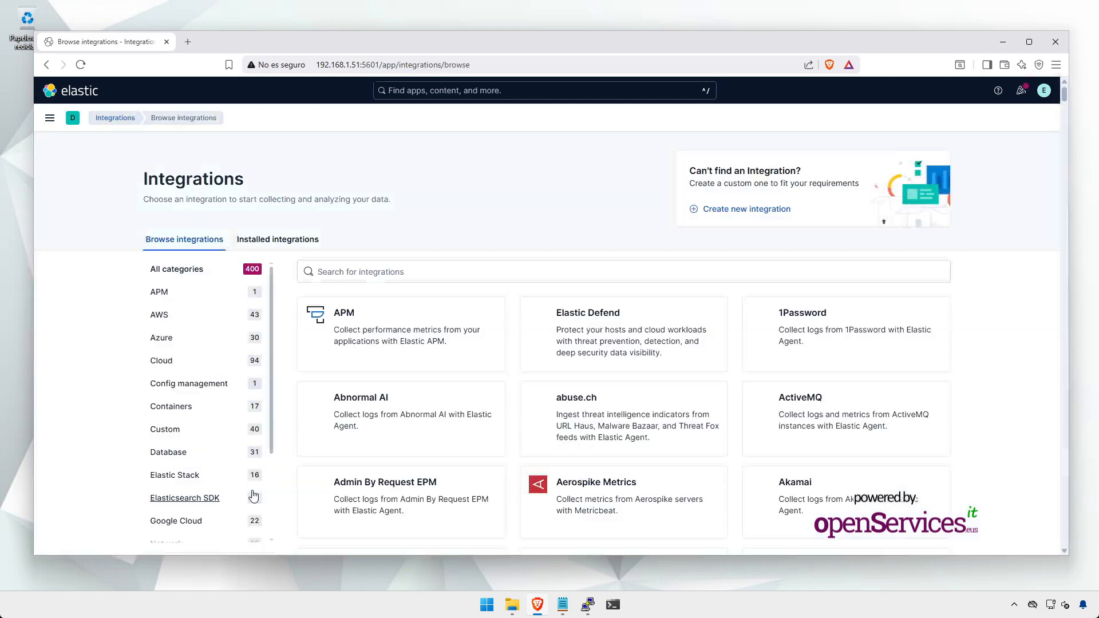
click(500, 264)
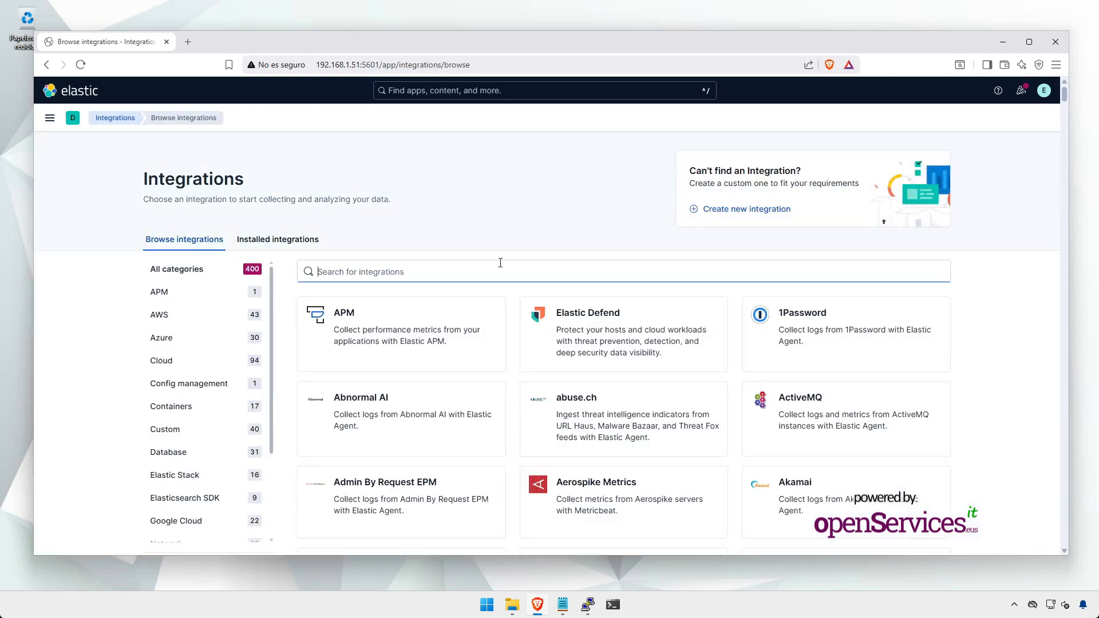
text(forti)
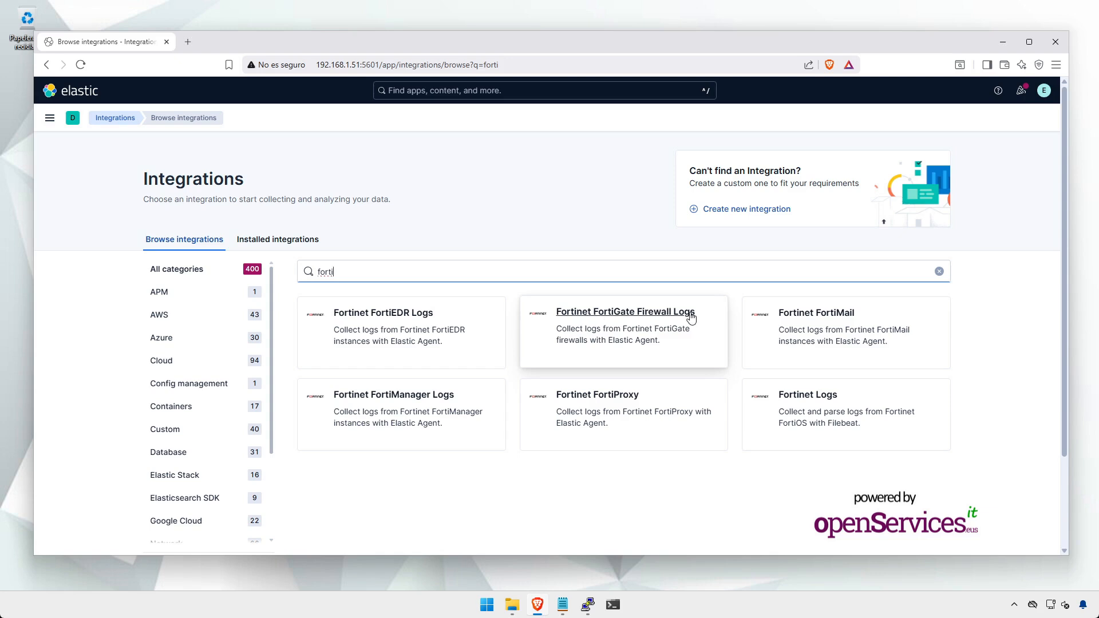
click(632, 337)
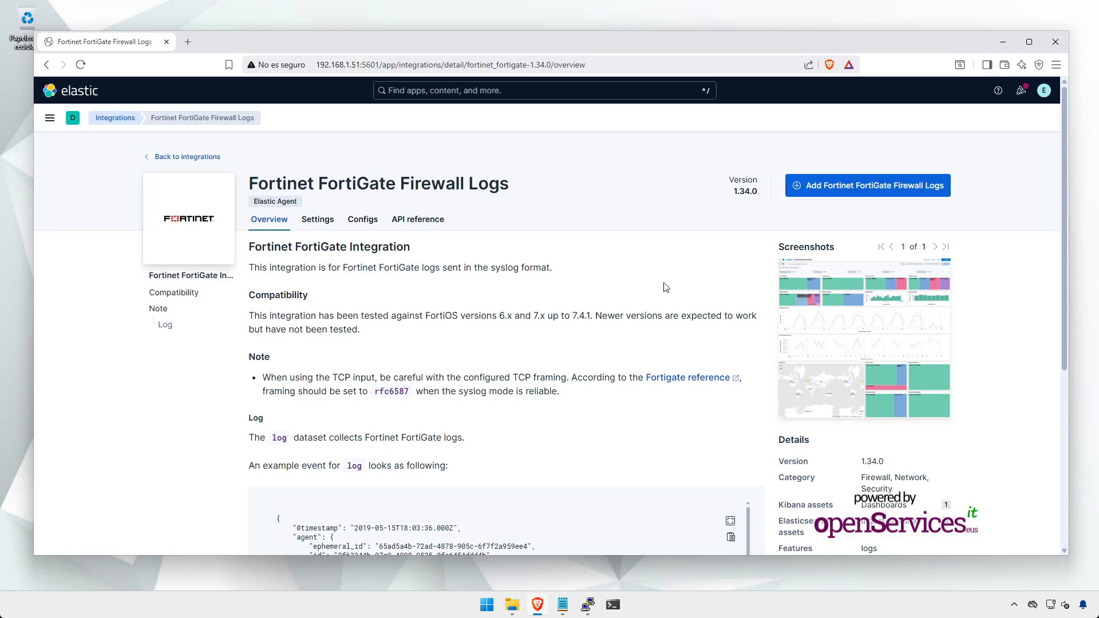
click(844, 186)
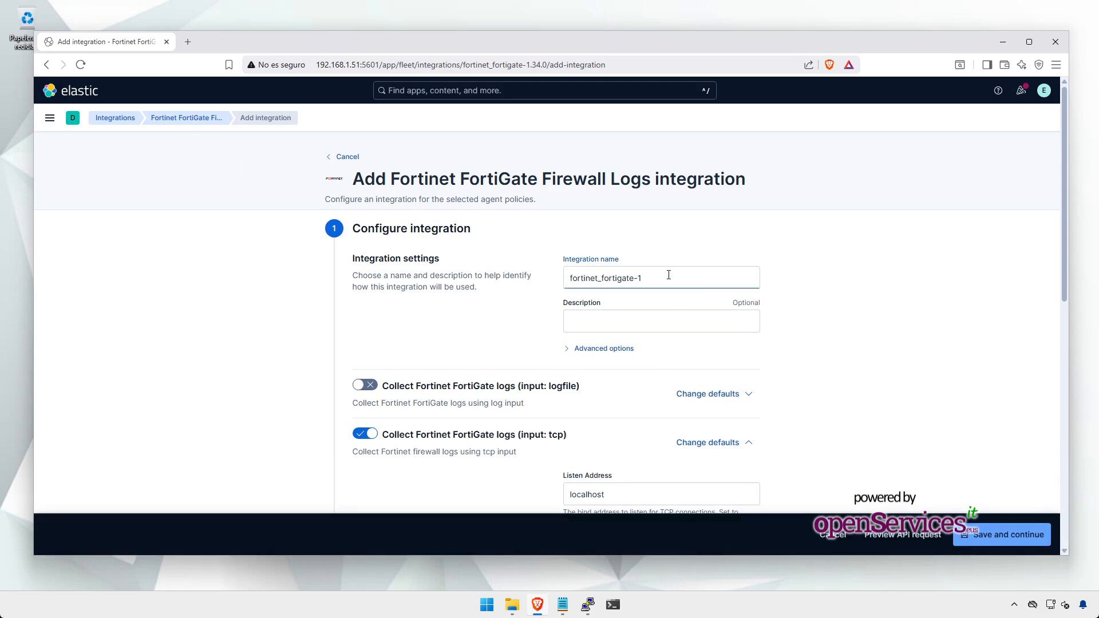
Step: Rename the integration to fortinet_fortigate-logs and turn off TCP log collection
key(BackSpace)
text(log)
click(565, 394)
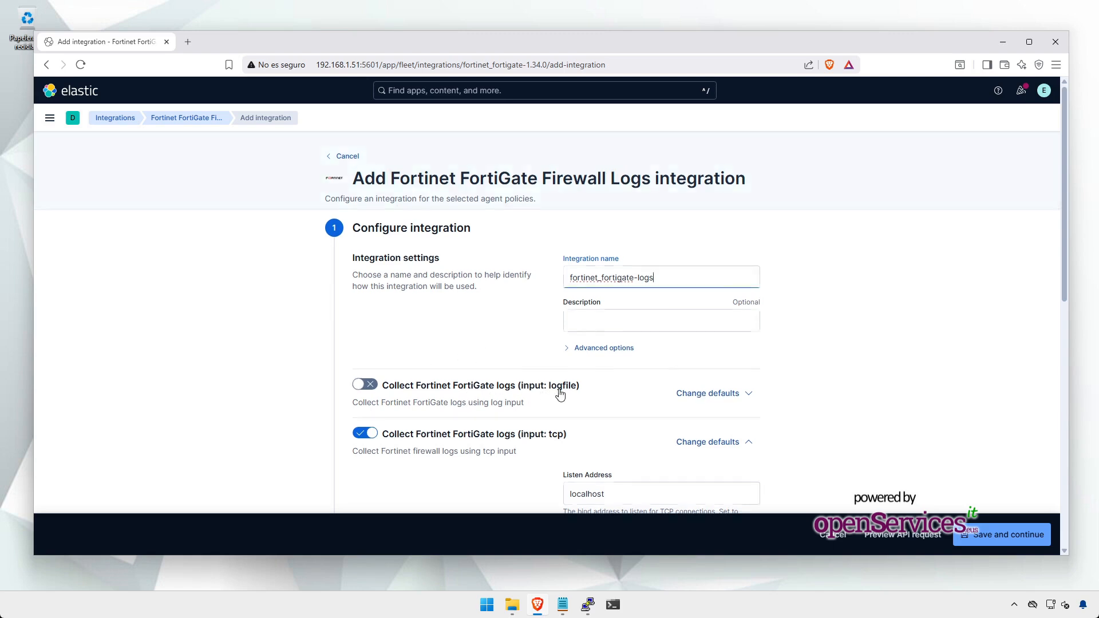
scroll(561, 344, down, 4)
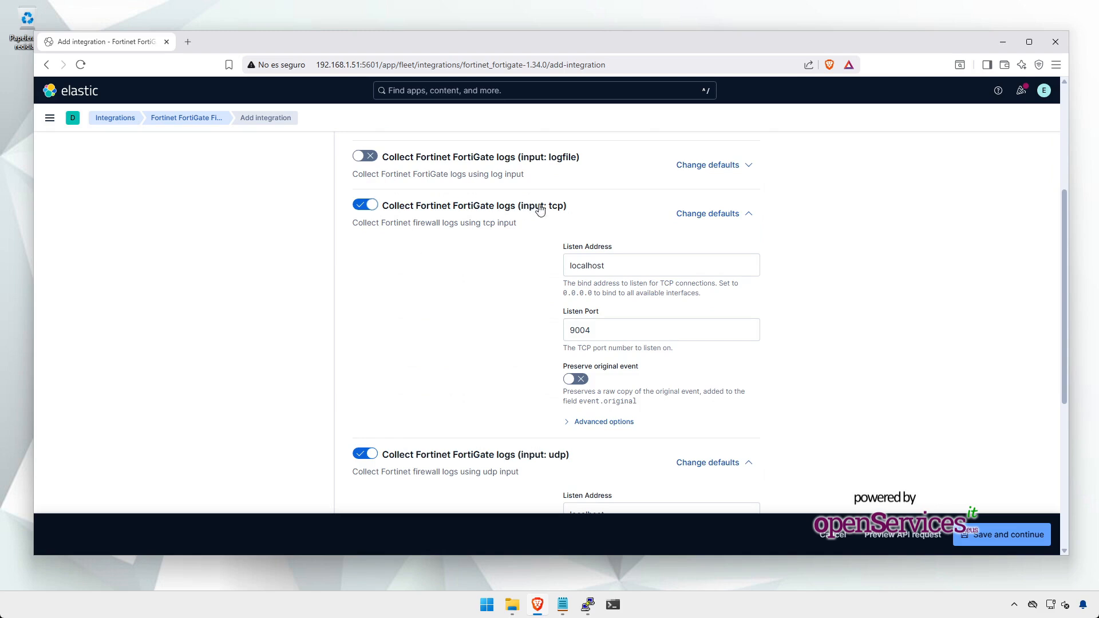
click(365, 209)
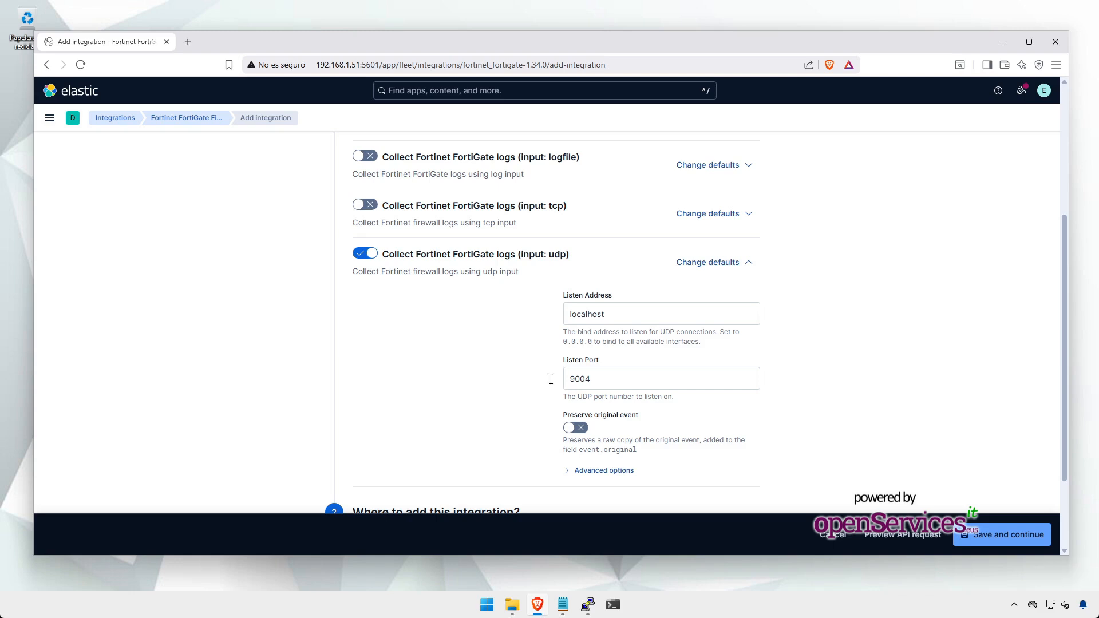
Step: Set the UDP listen port to 51007 and the listen address to 0.0.0.0
drag(611, 383, 455, 376)
text(51007)
click(596, 313)
key(ctrl+a)
text(0)
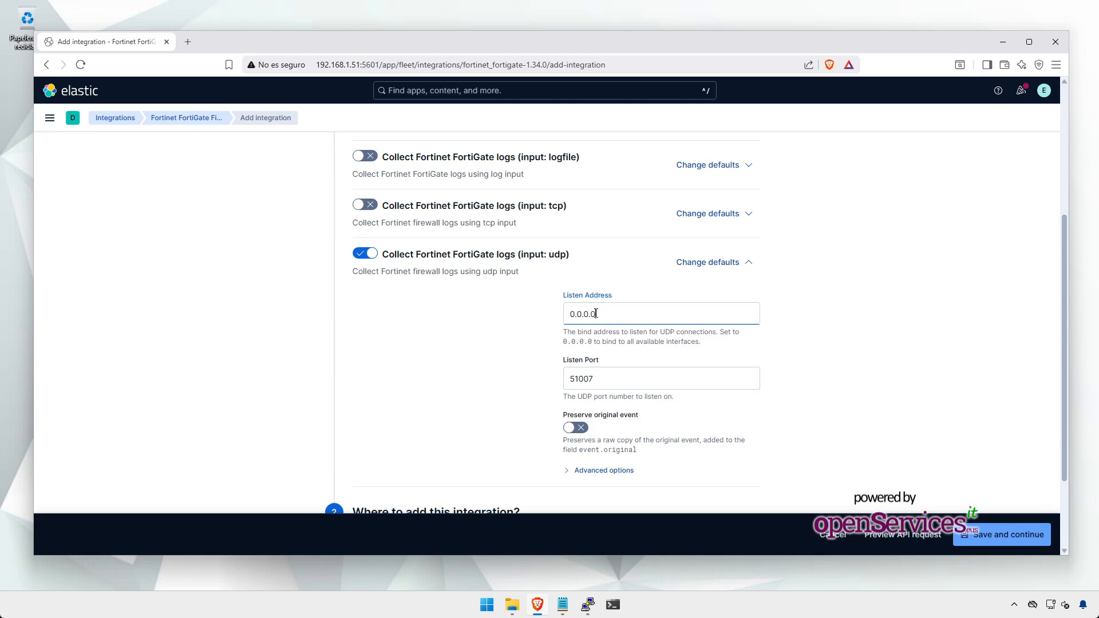
click(524, 351)
scroll(493, 372, down, 1)
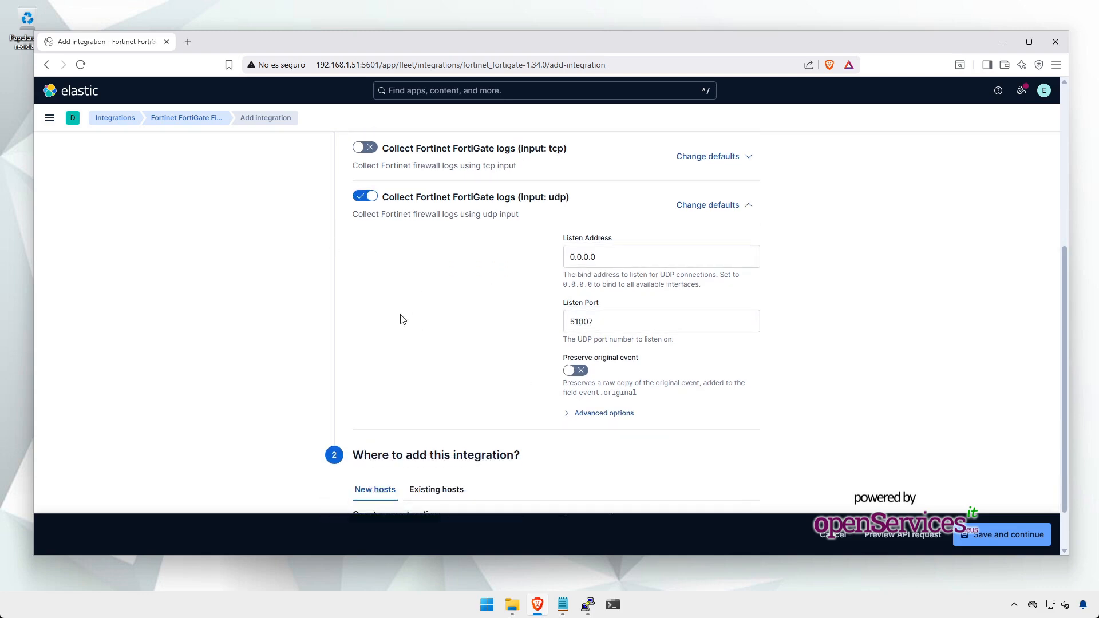
scroll(402, 316, down, 1)
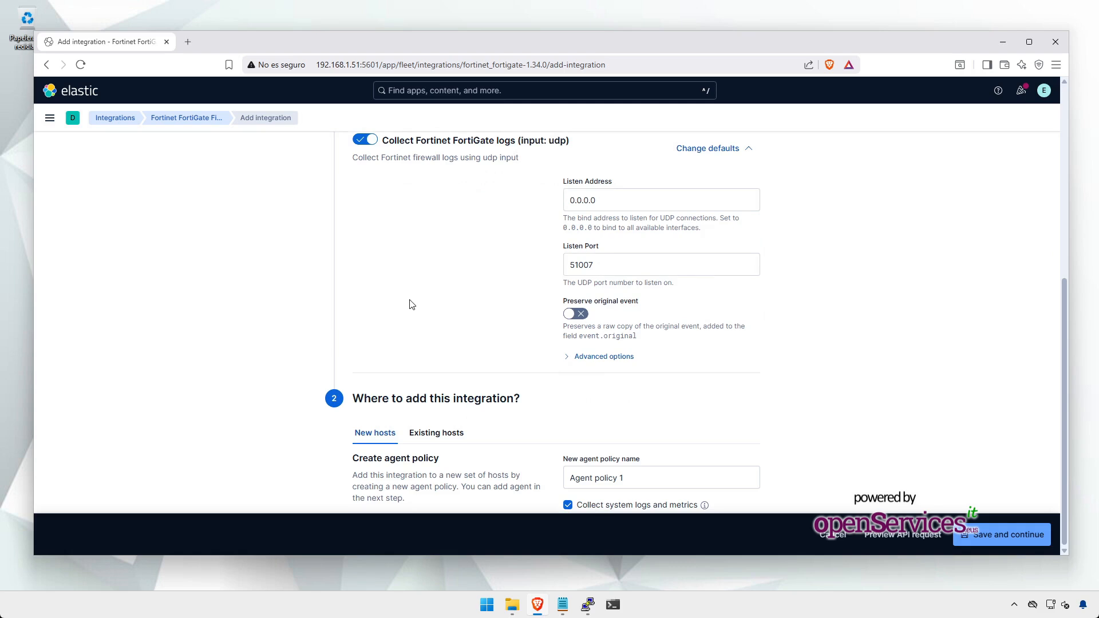
Step: Name the new policy 'Agent policy FortiGate', disable system logs and metrics, and save the integration
click(650, 476)
text(FortiGate)
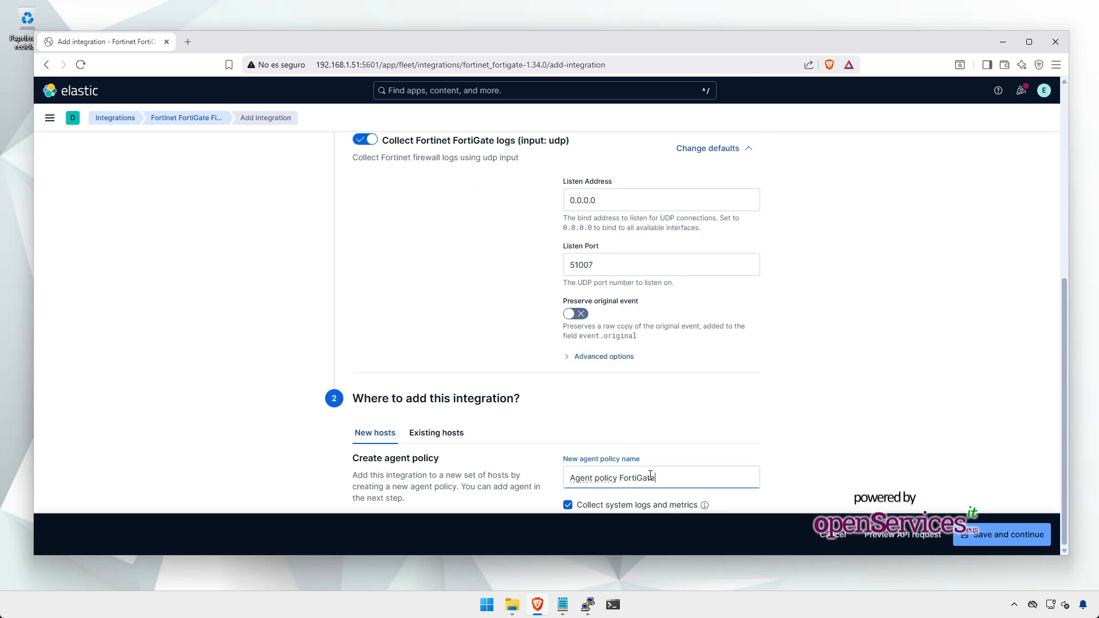
click(567, 505)
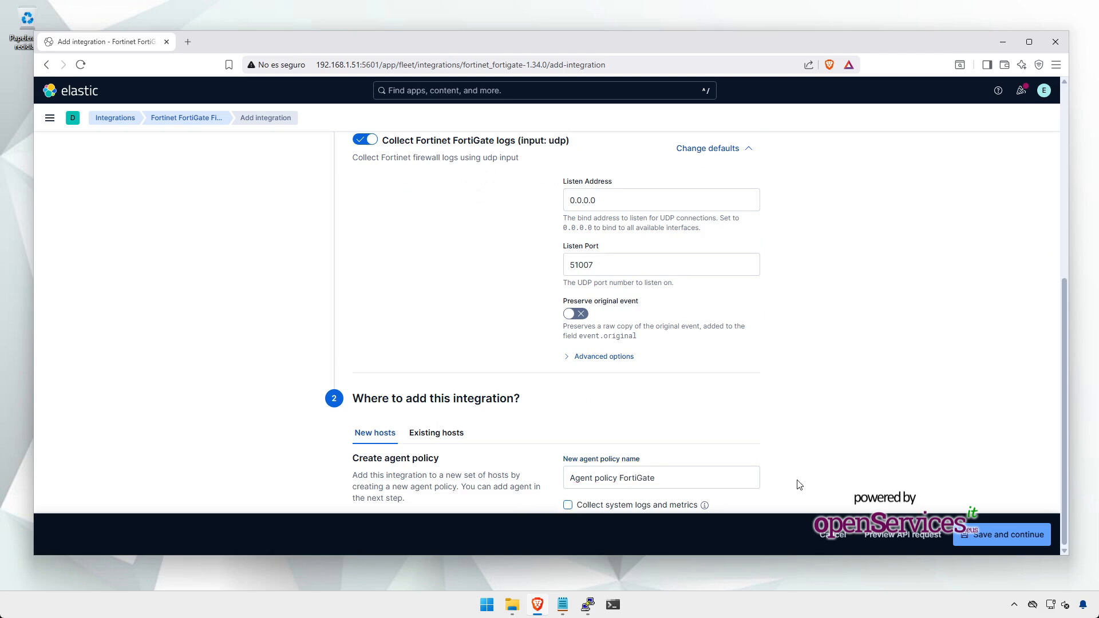
click(977, 536)
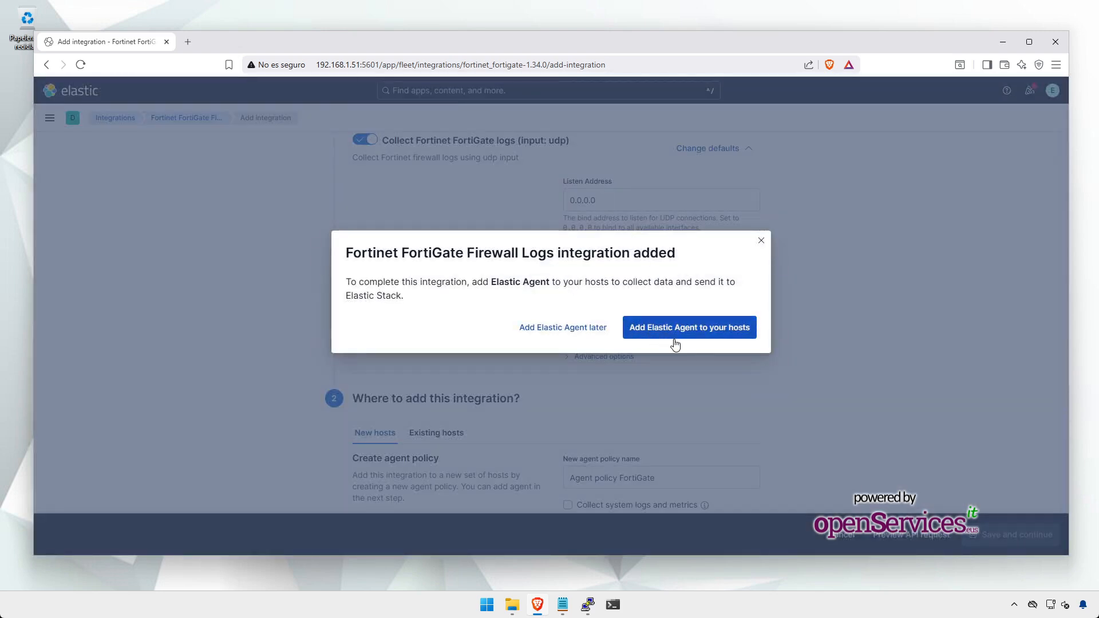
click(694, 336)
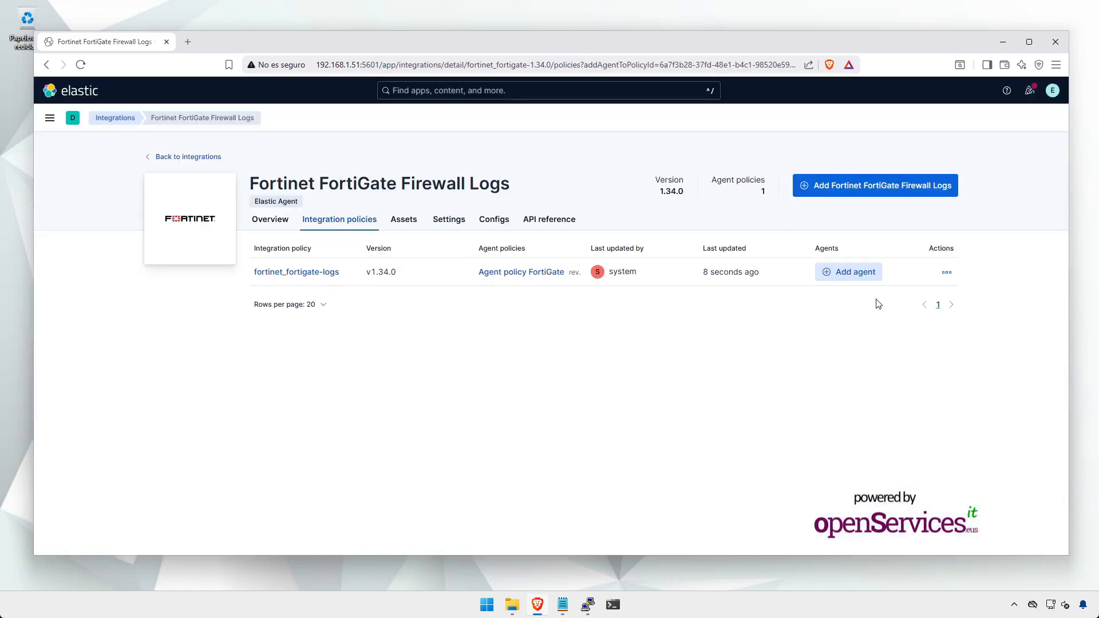
Step: Choose the Run standalone agent option and download its policy
click(848, 280)
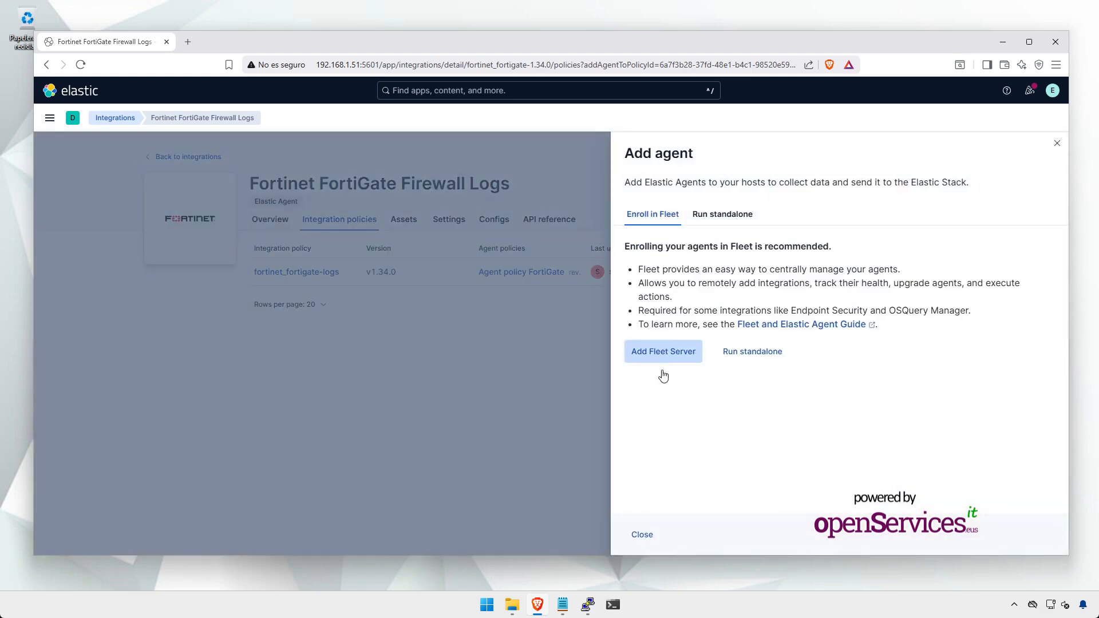
click(745, 351)
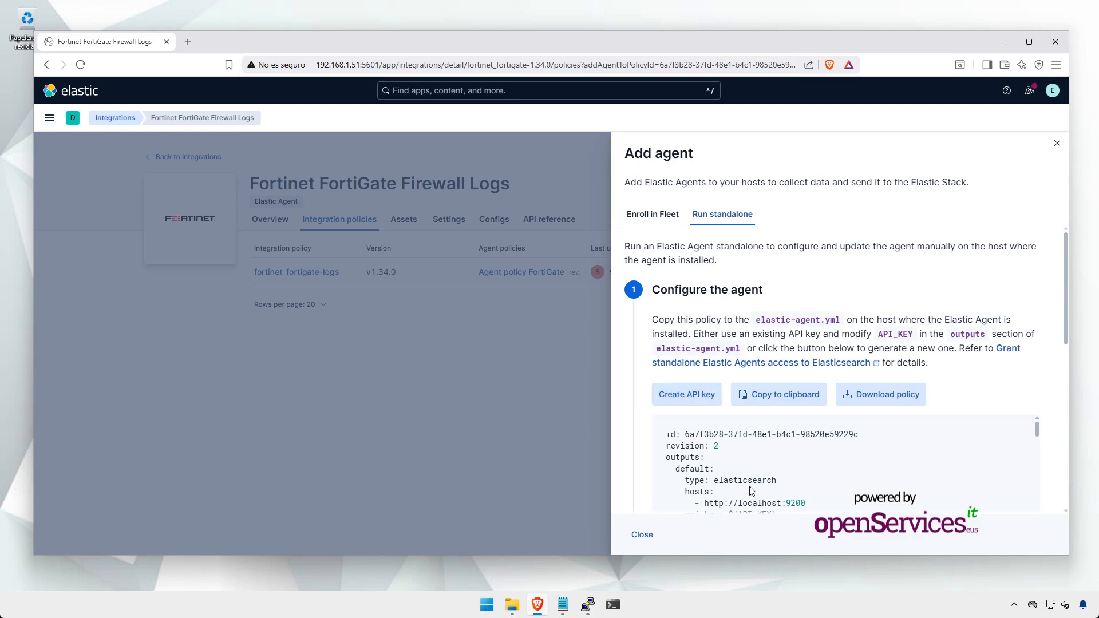
click(862, 404)
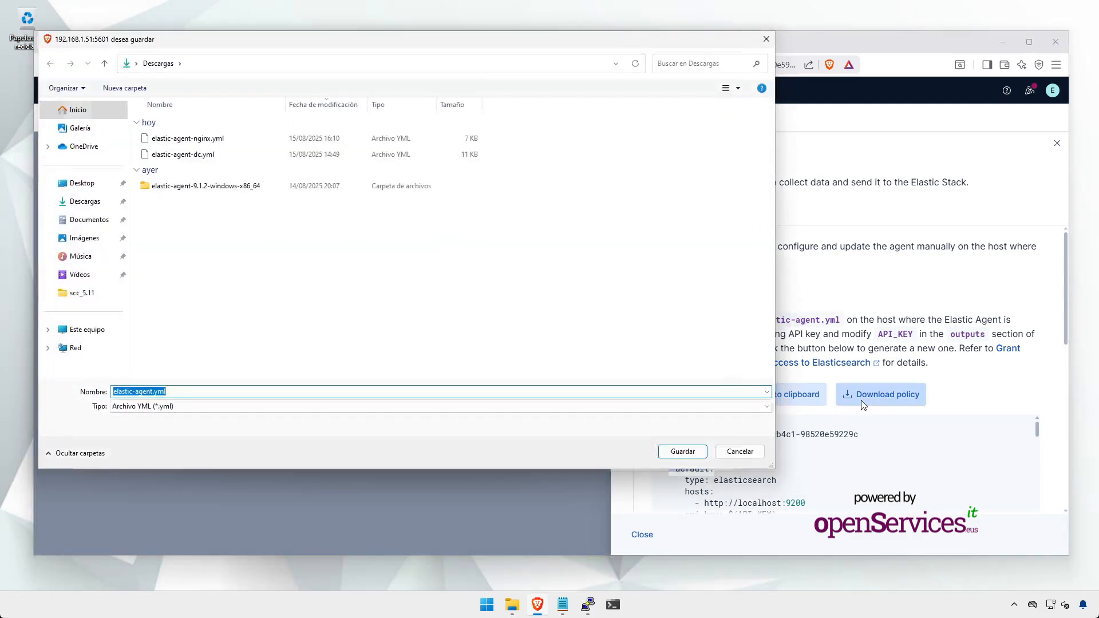
Step: Save the policy as elastic-agent-fortigate.yml, keep the download, and minimize the browser
click(221, 142)
click(164, 395)
click(163, 395)
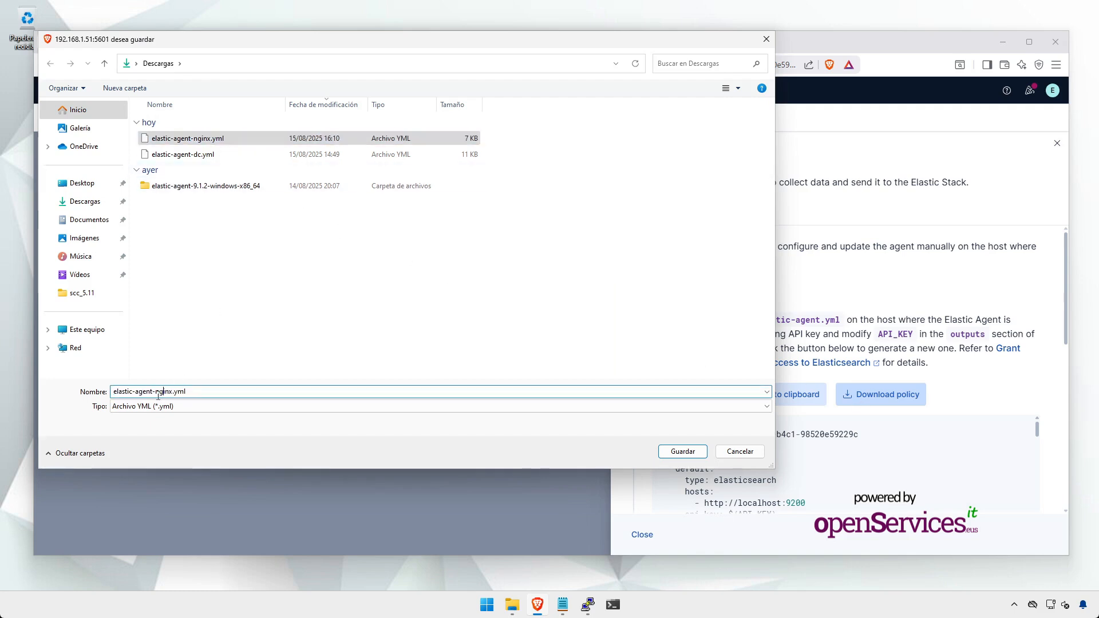
drag(152, 394, 303, 393)
text(-f)
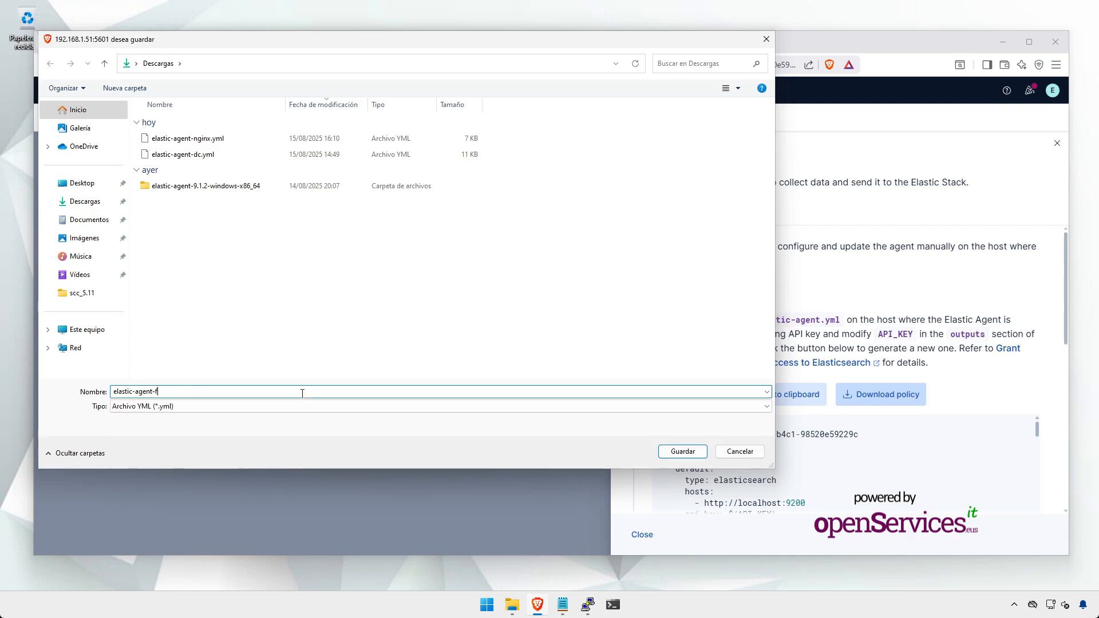
text(ortigate)
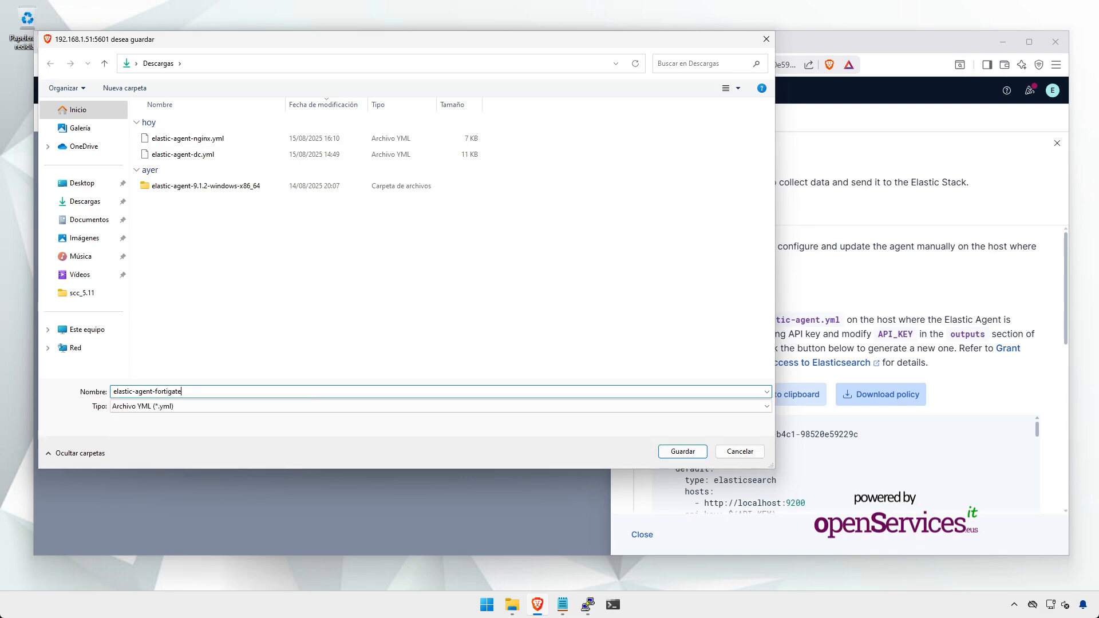
key(Return)
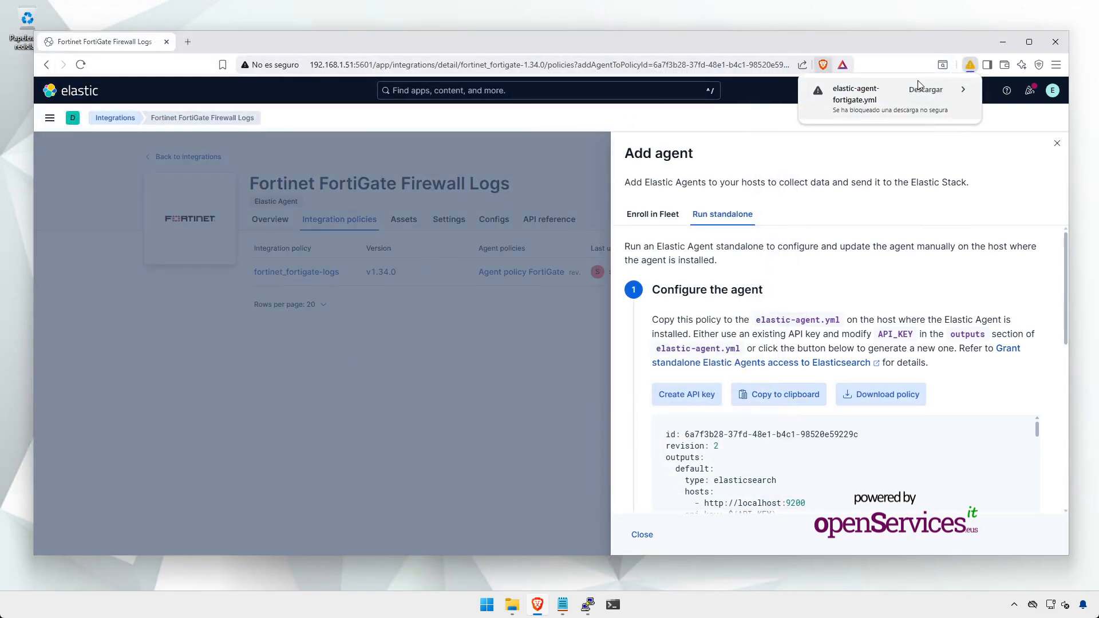
click(920, 86)
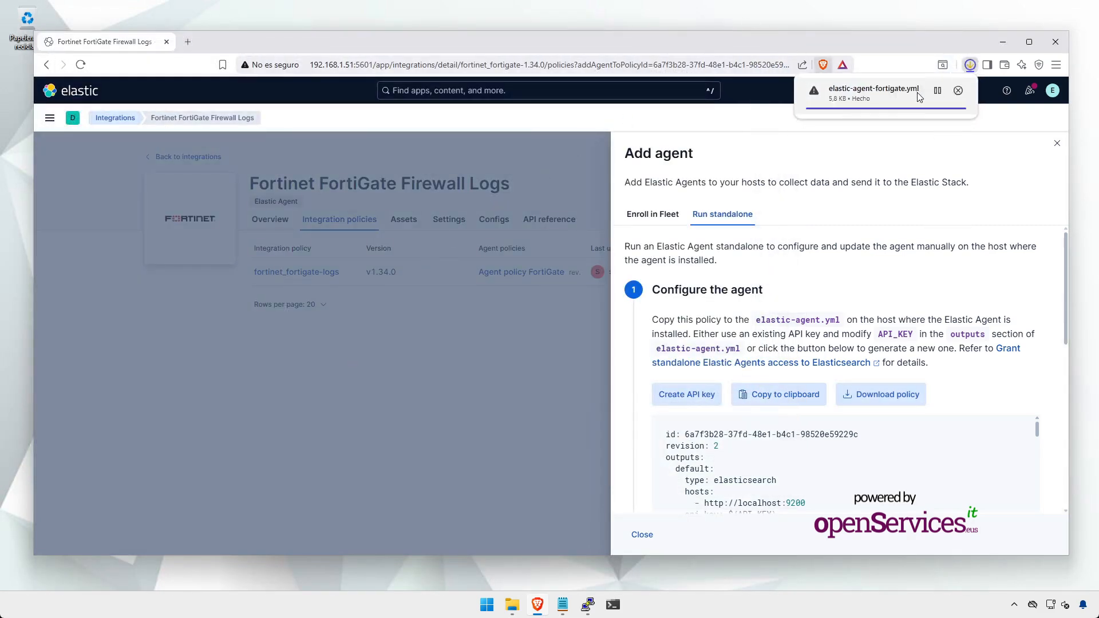
click(1006, 43)
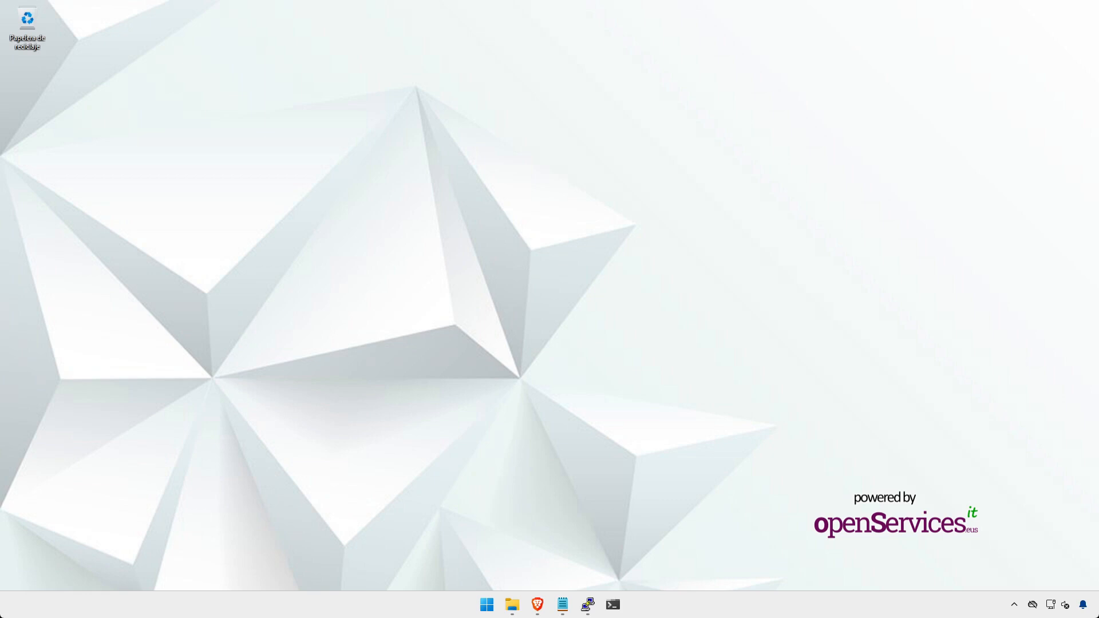
Step: Search Google for 'elastic agent docker' in a new browser tab
click(537, 606)
click(188, 42)
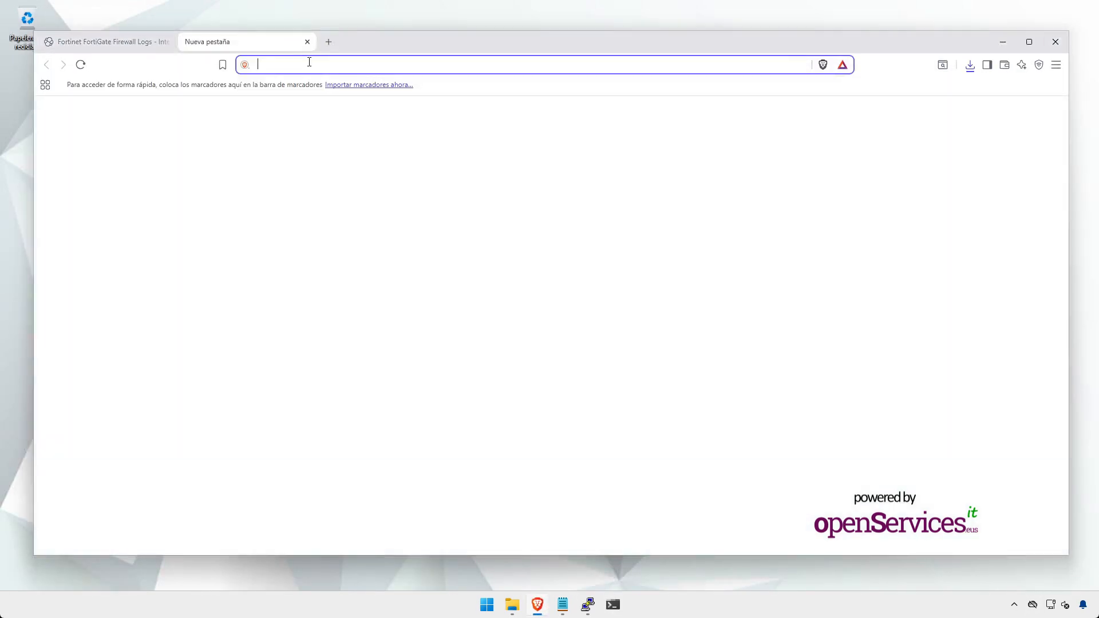
text(gooo)
key(BackSpace)
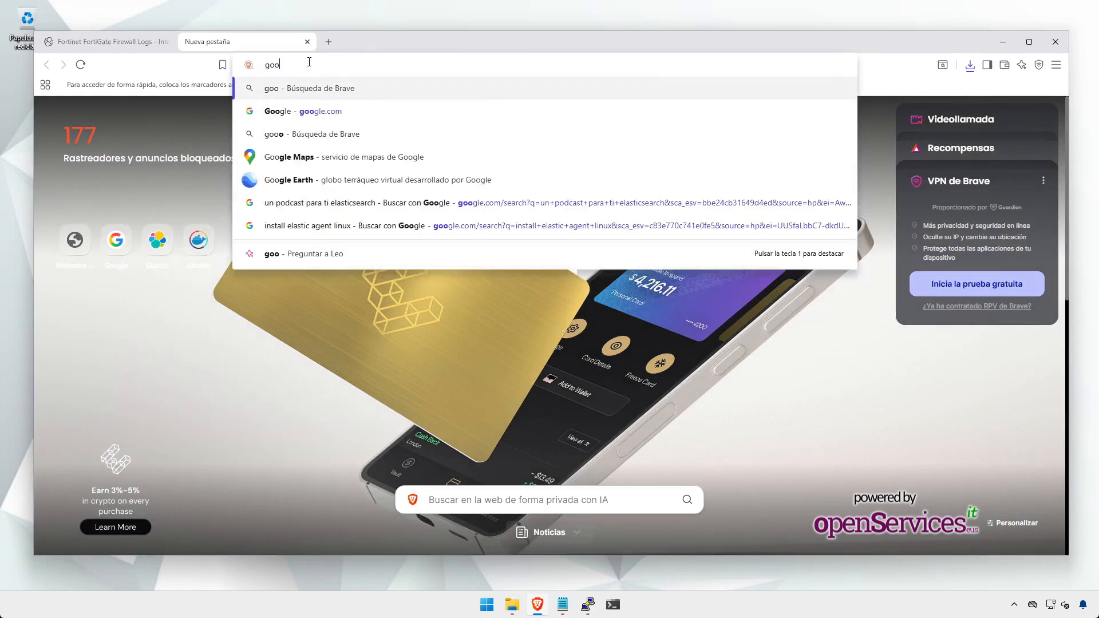
text(gl)
key(Return)
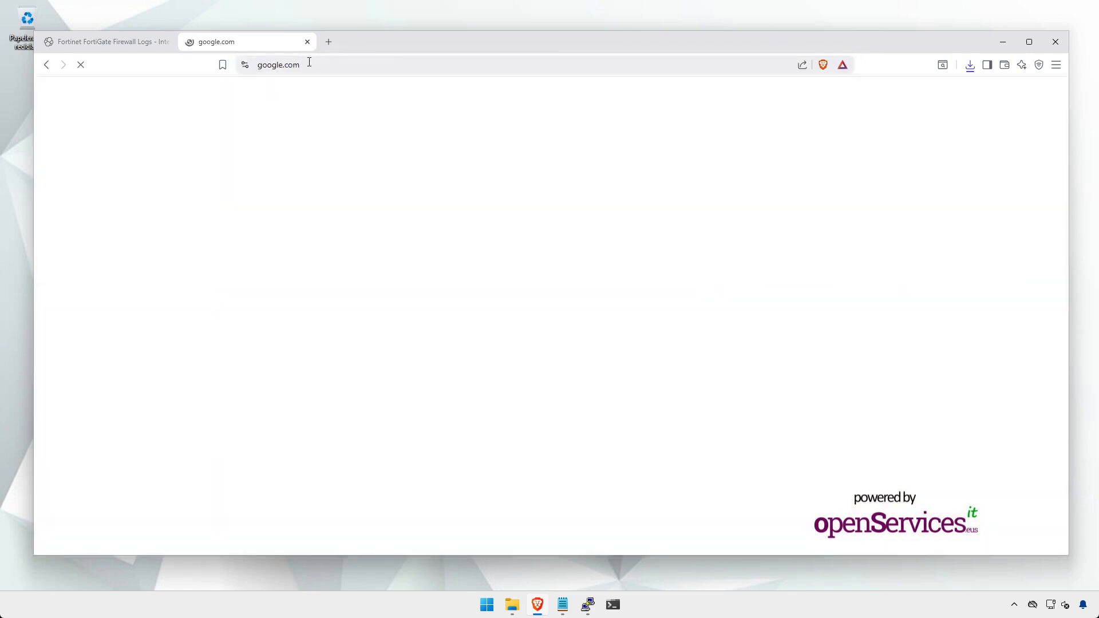
text(elastic aget)
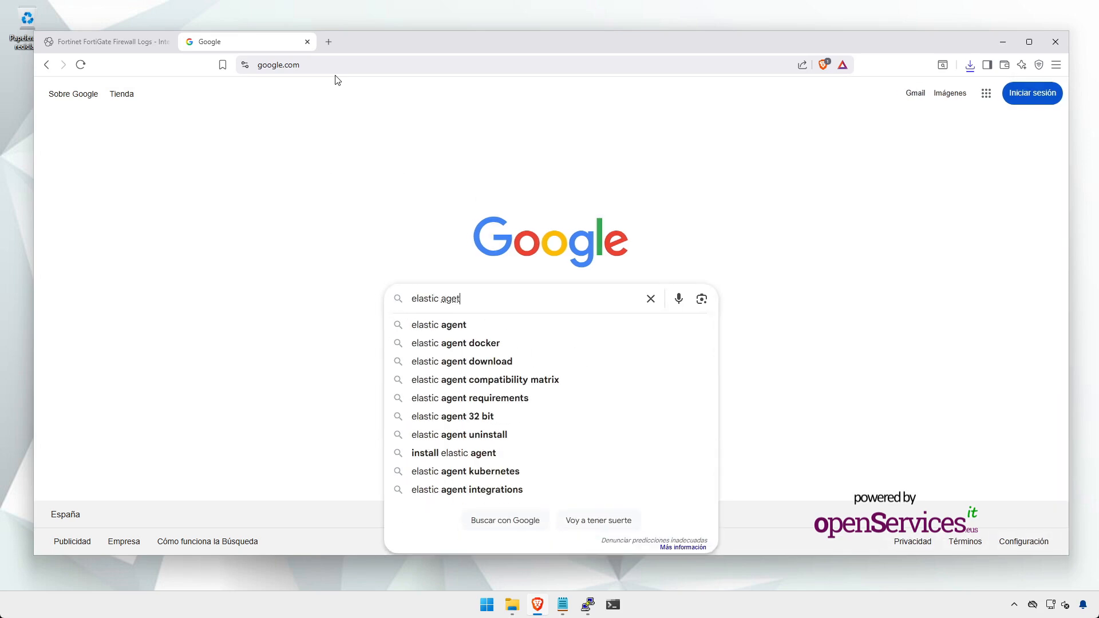
key(BackSpace)
text(nt dock)
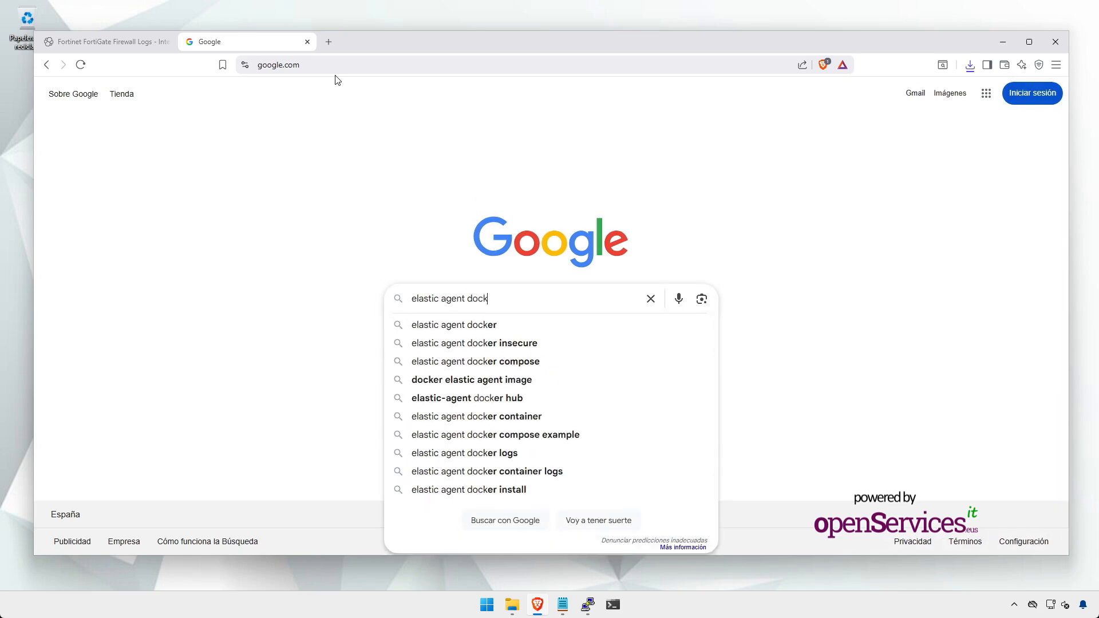
key(Return)
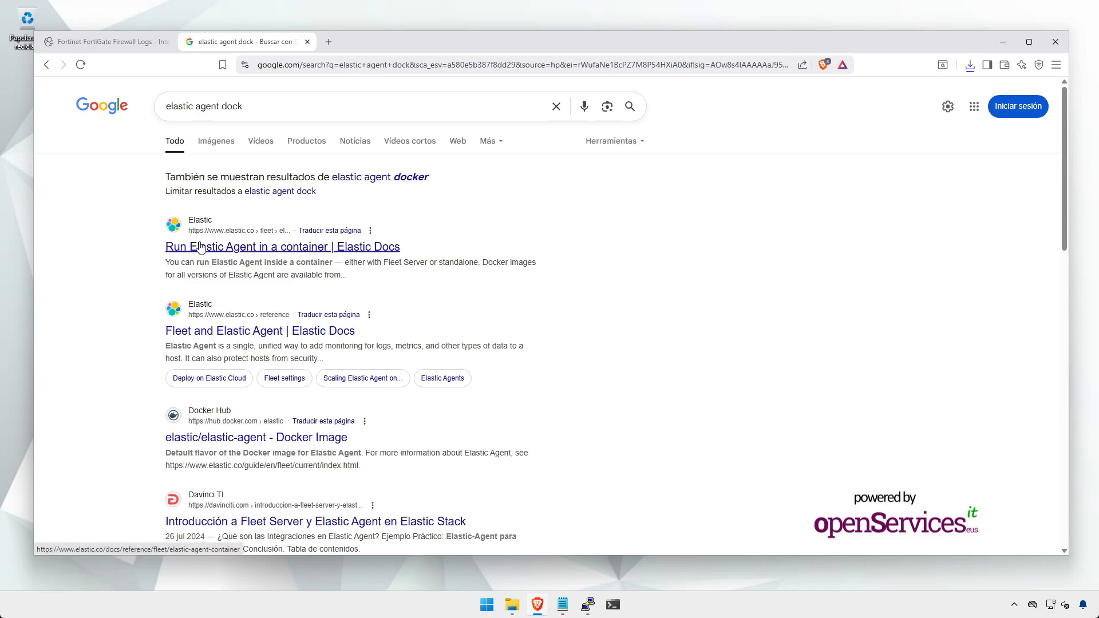
Step: Open 'Run Elastic Agent in a container' at its Docker compose section, then minimize the browser
click(251, 247)
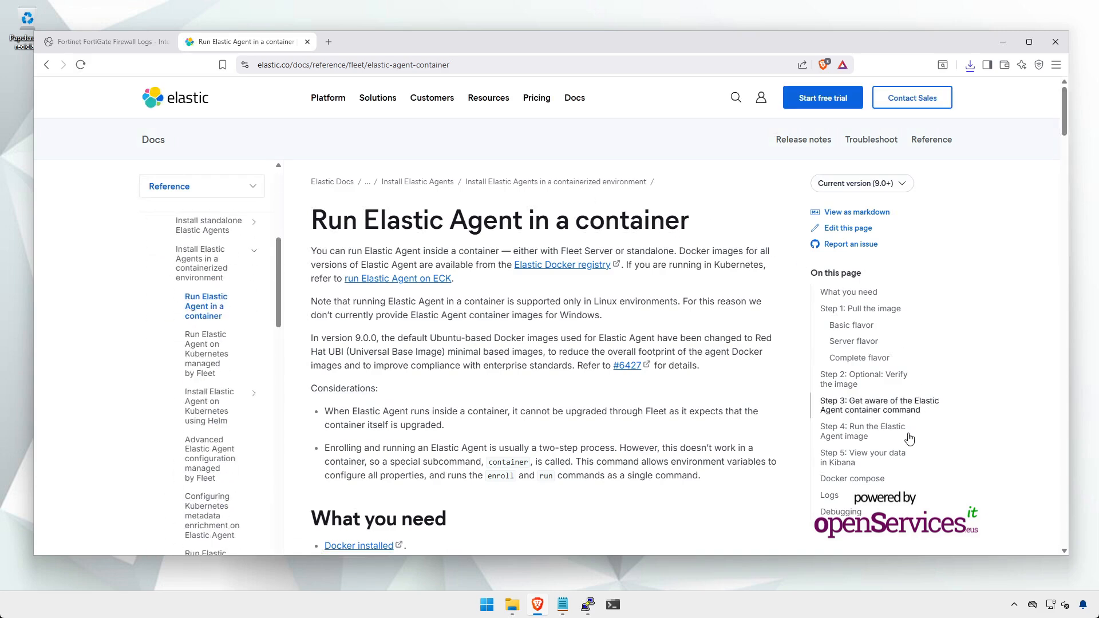
click(853, 480)
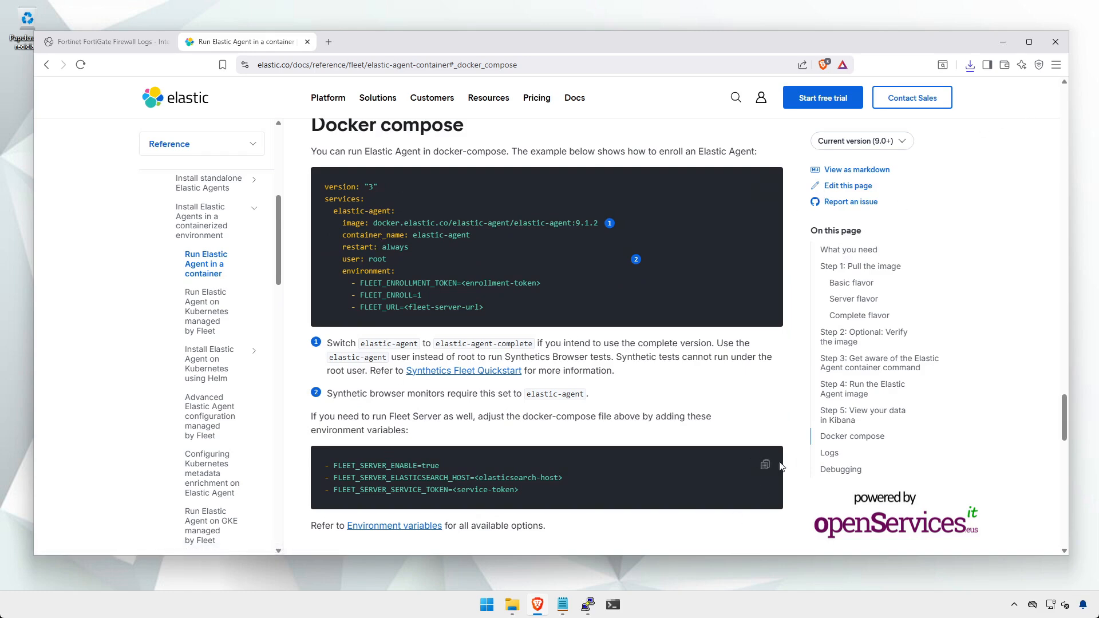
click(1003, 46)
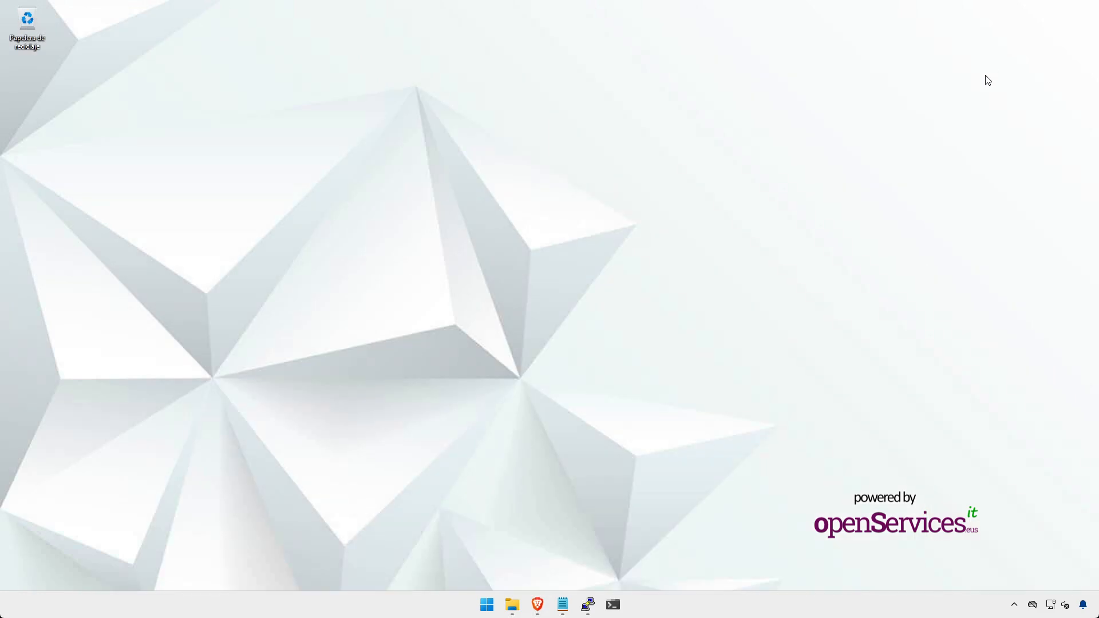
Step: Create the elastic-agent-forti directory on the server and change into it
click(588, 605)
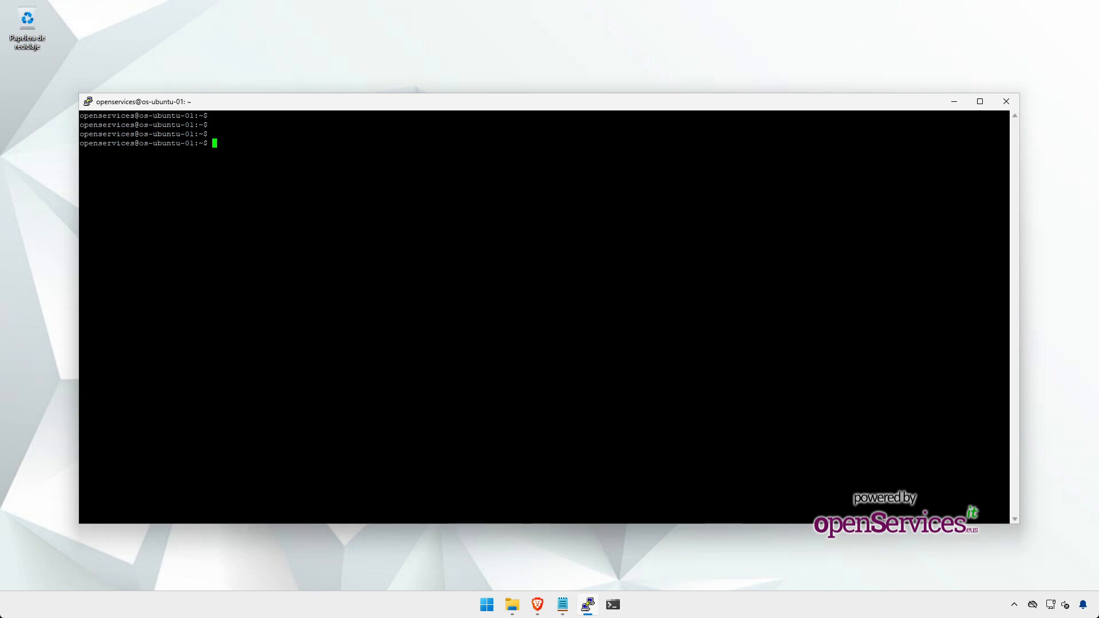
text(mkdir elastic-agent-forti)
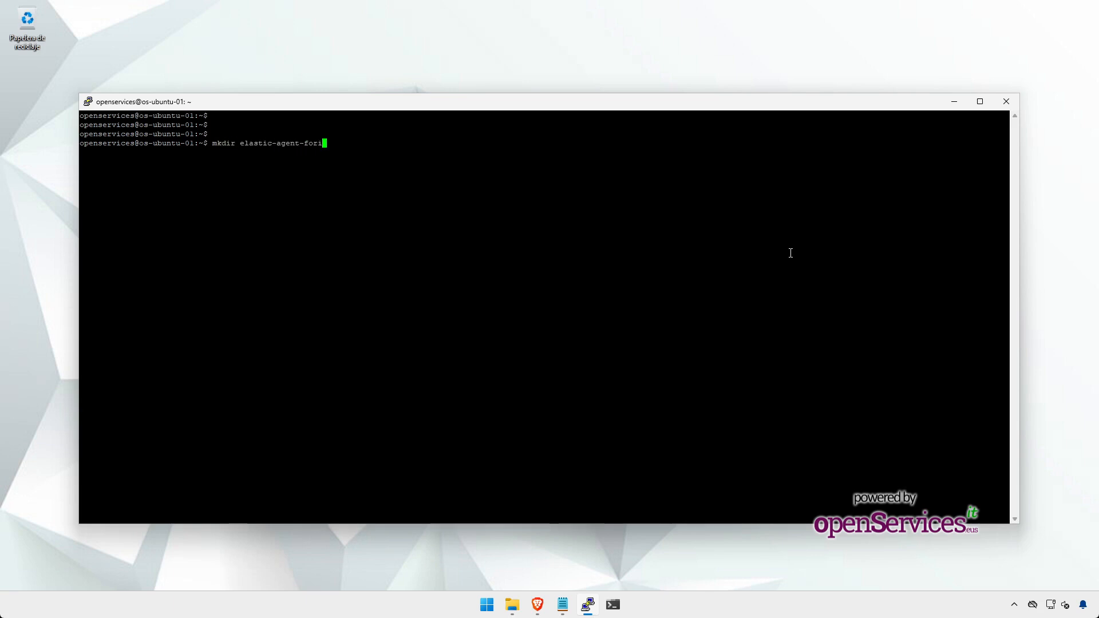
key(Return)
key(Up)
key(Home)
key(Delete)
key(Delete)
key(Delete)
key(Delete)
key(Delete)
text(cd)
key(Return)
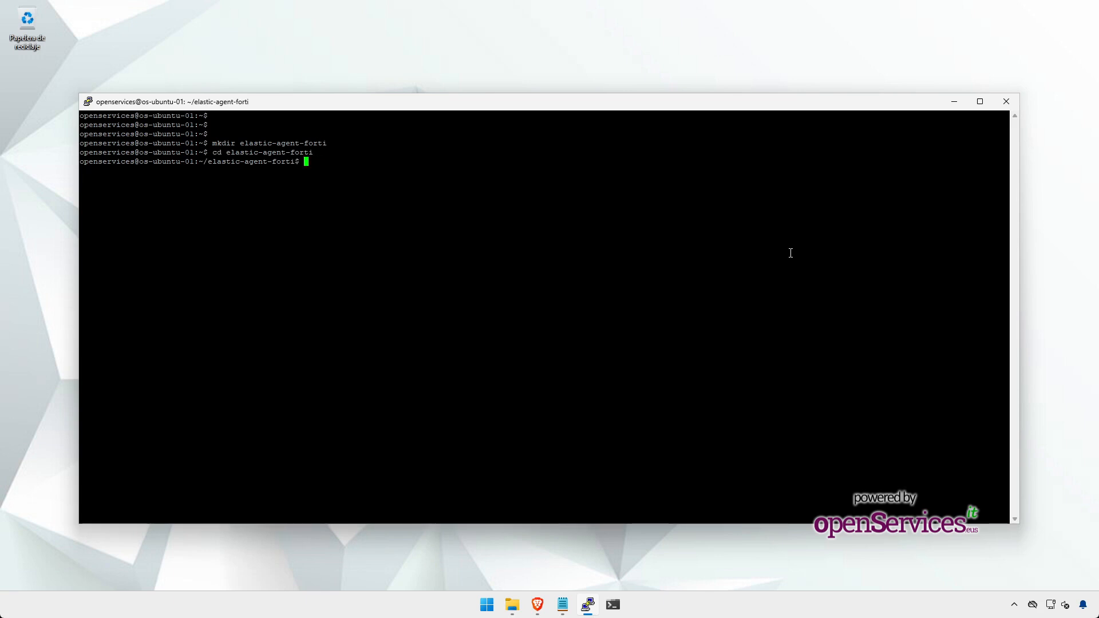
Step: Open a new docker-compose.yaml in nano
text(nano docker-compose-)
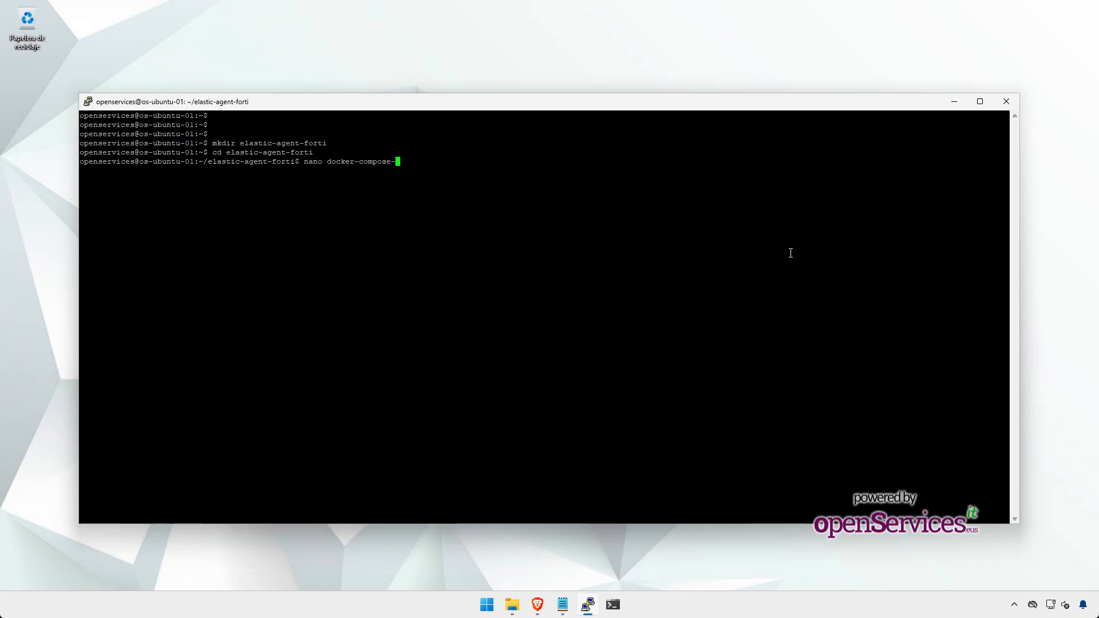
key(BackSpace)
text(.yaml)
key(Return)
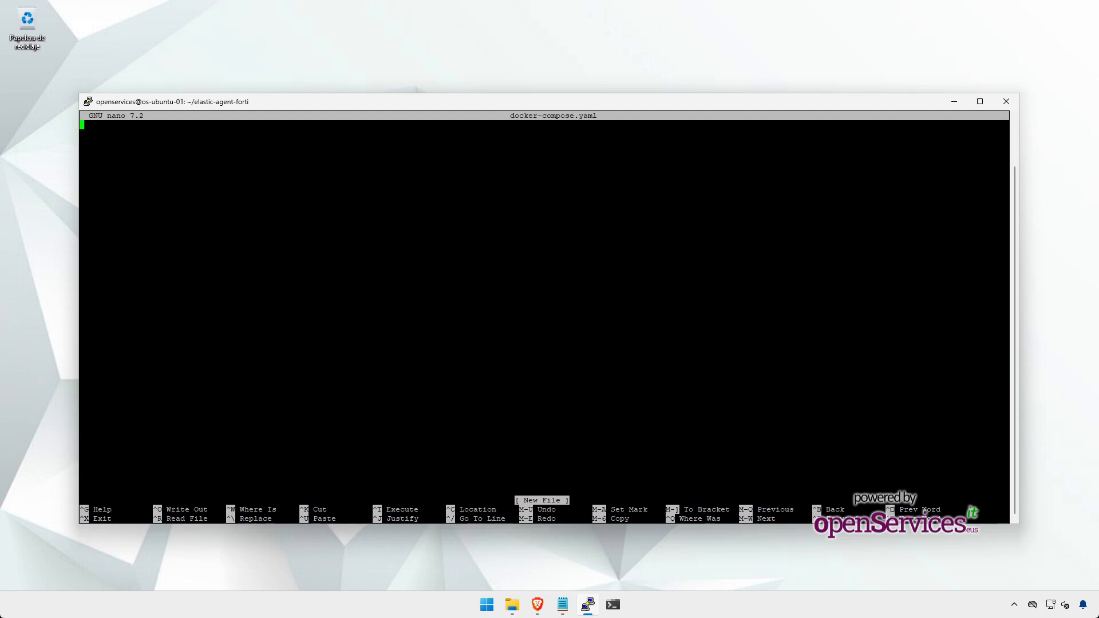
Step: Paste the elastic-agent compose YAML and review its image, 51007/udp port, volumes and network lines
right_click(376, 219)
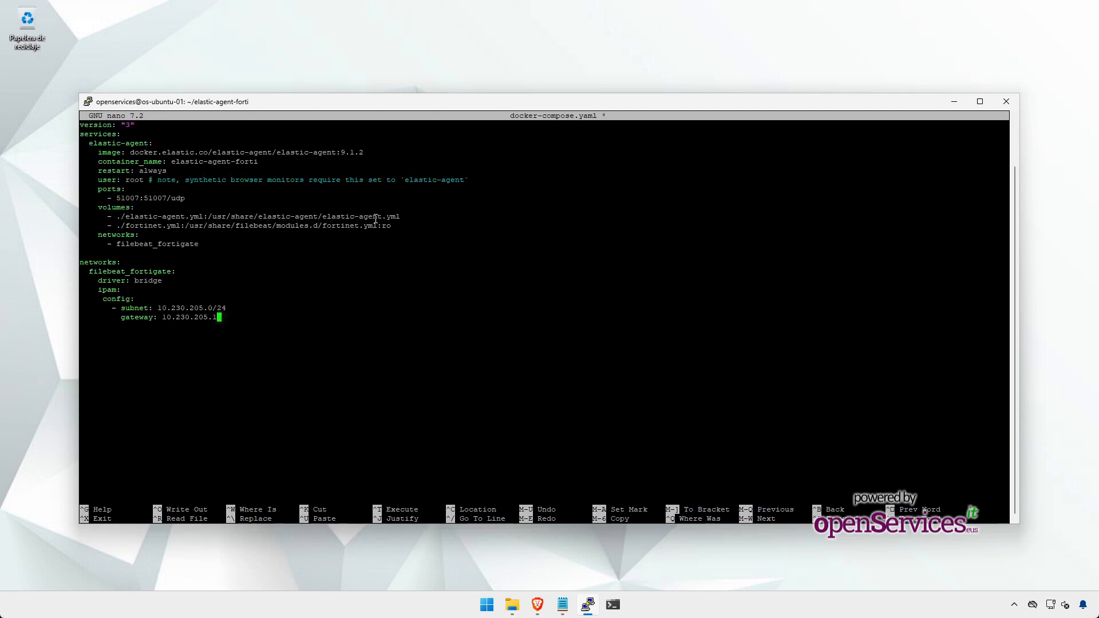
key(Up)
key(Up)
key(Up)
key(Up)
key(Up)
key(Up)
key(Up)
key(Up)
key(Up)
key(Up)
key(Up)
key(Up)
key(Up)
key(Up)
key(Up)
key(Up)
key(Up)
key(Up)
double_click(108, 141)
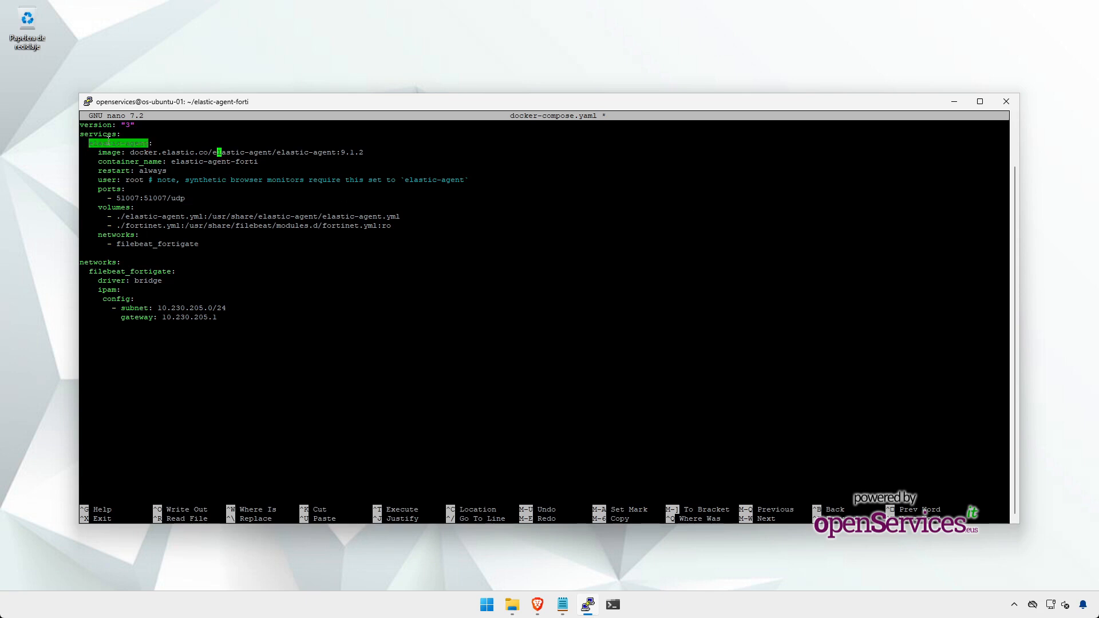
double_click(132, 152)
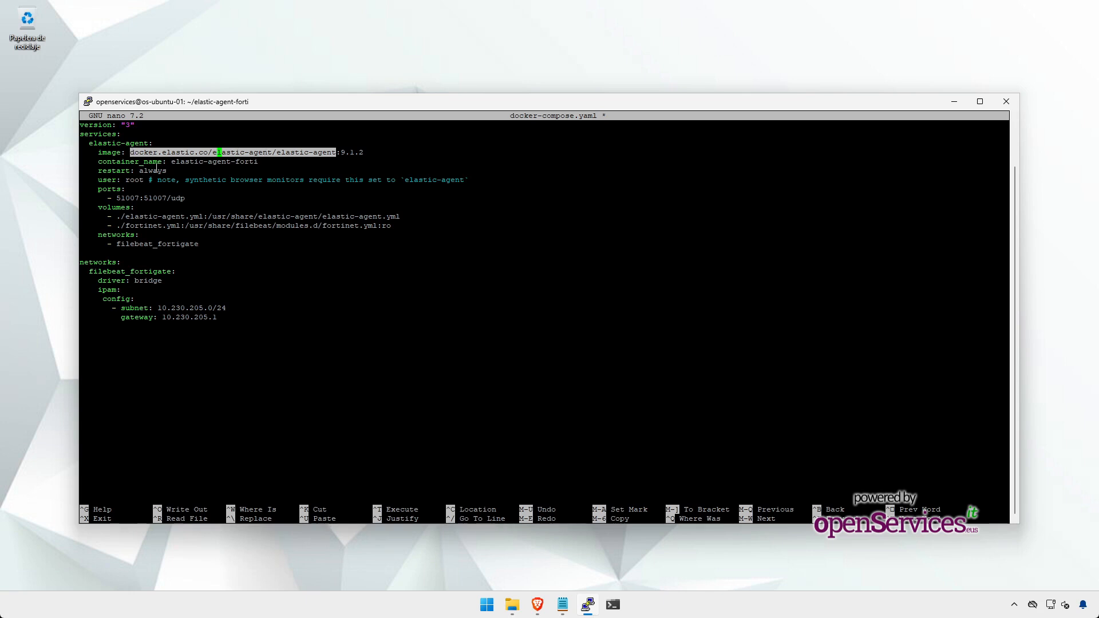
key(Down)
key(Left)
key(Left)
key(Down)
key(Left)
key(Left)
key(Left)
key(Left)
key(Left)
key(Left)
key(Down)
key(Down)
key(Down)
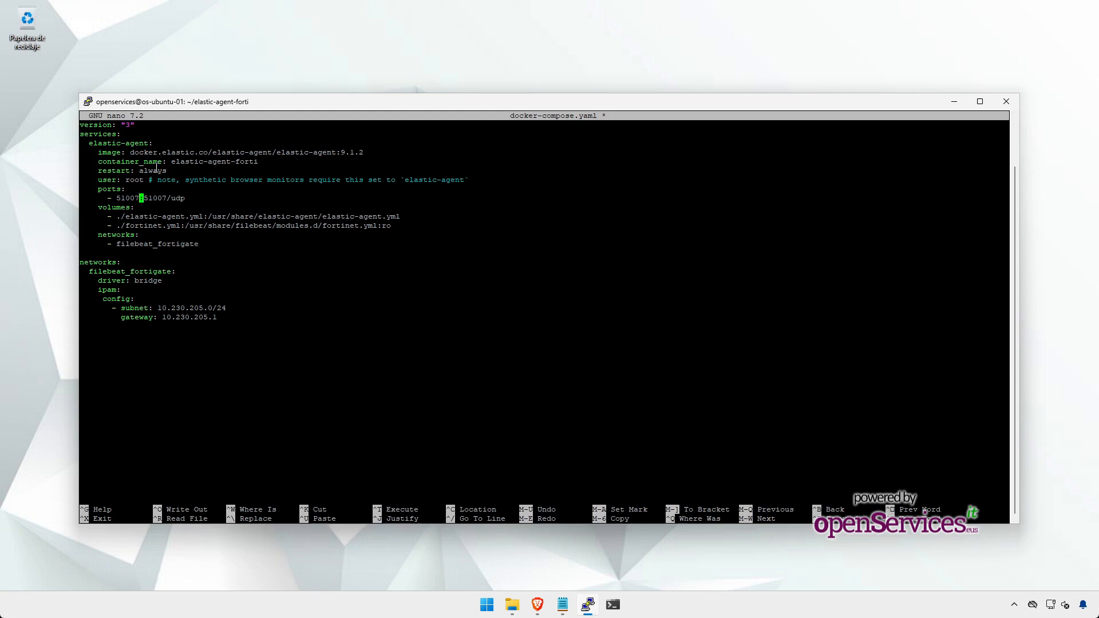
key(Right)
key(Right)
key(Right)
key(Right)
key(Right)
key(Right)
key(Right)
key(Right)
key(Right)
key(Right)
key(Left)
key(Left)
key(Left)
key(Left)
key(Left)
key(Left)
key(Left)
key(Left)
key(Left)
key(Left)
key(Left)
key(Left)
key(Down)
key(Down)
key(Right)
key(Right)
key(Right)
key(Right)
key(Right)
key(Right)
key(Right)
key(Right)
key(Right)
key(Right)
key(Right)
key(Right)
key(Right)
key(Right)
key(Left)
key(Left)
key(Left)
key(Down)
key(Left)
key(Left)
key(Left)
key(Left)
key(Left)
key(Left)
key(Left)
key(Left)
key(Left)
key(Left)
key(Right)
key(Right)
key(Right)
key(Right)
key(Right)
key(Down)
key(Down)
key(Down)
Step: Save docker-compose.yaml and exit nano, then paste the command to open fortinet.yml
key(ctrl+x)
key(y)
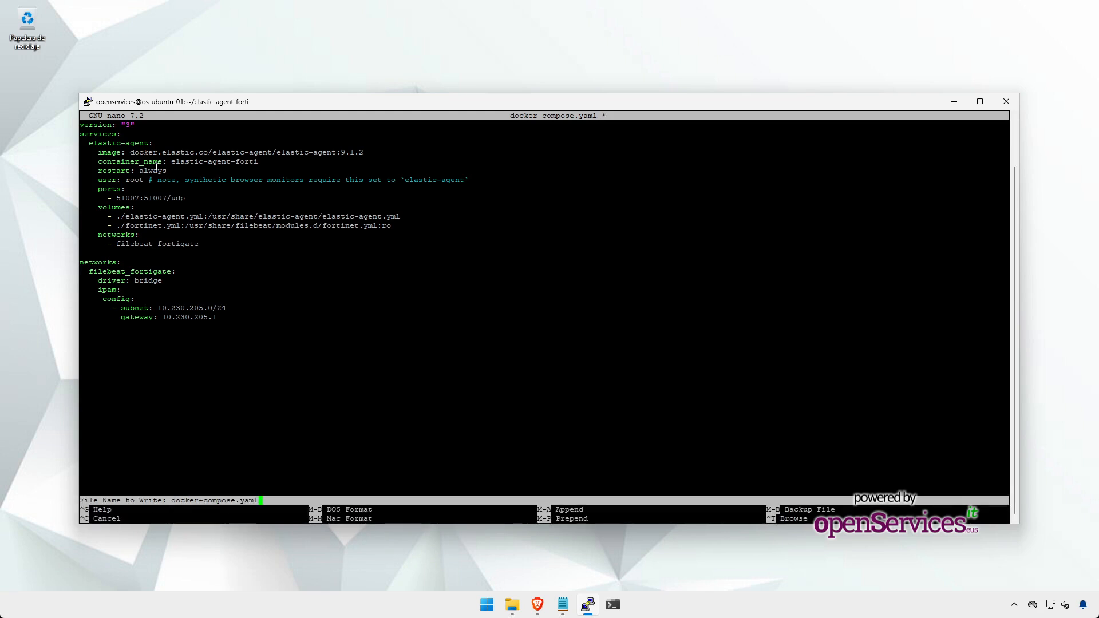
key(Return)
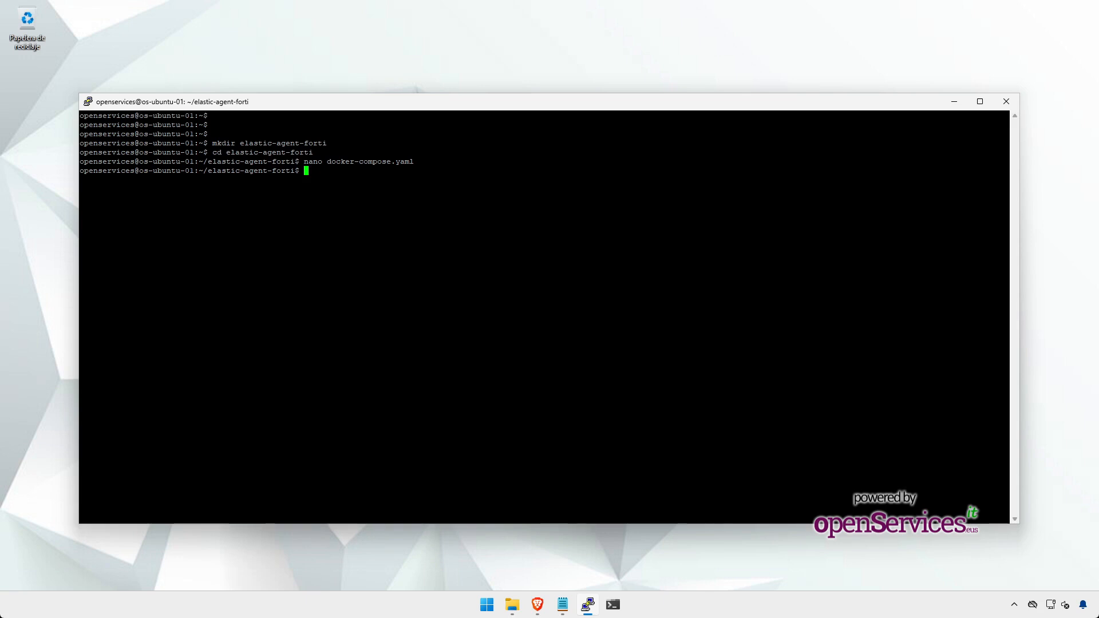
right_click(687, 245)
Step: Open fortinet.yml and paste the Fortinet firewall module config using UDP on 0.0.0.0:51007
key(Return)
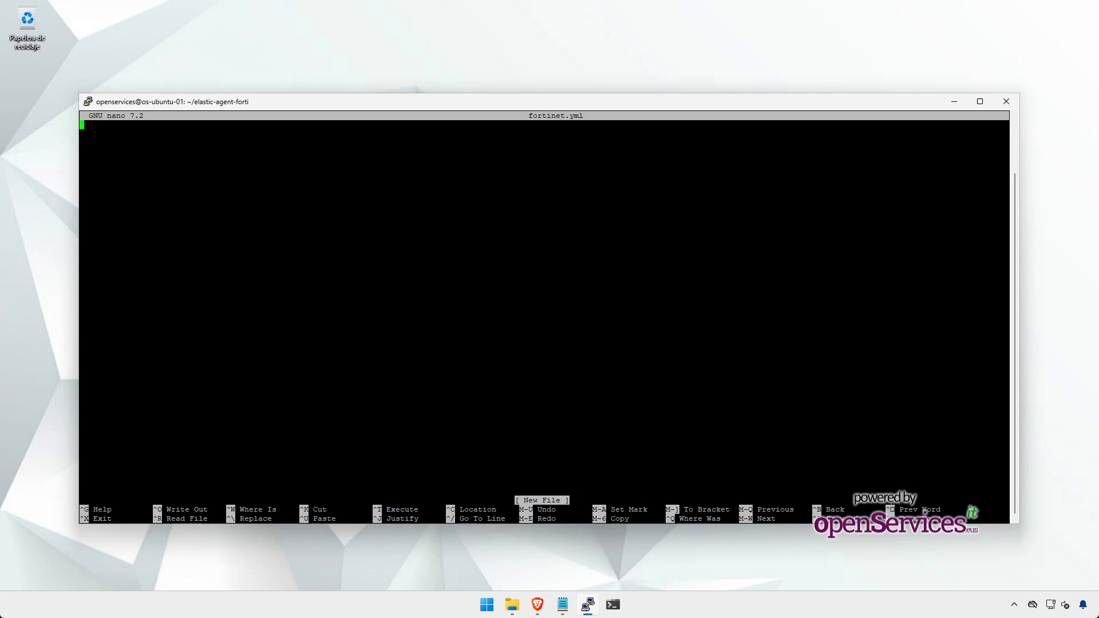
right_click(500, 191)
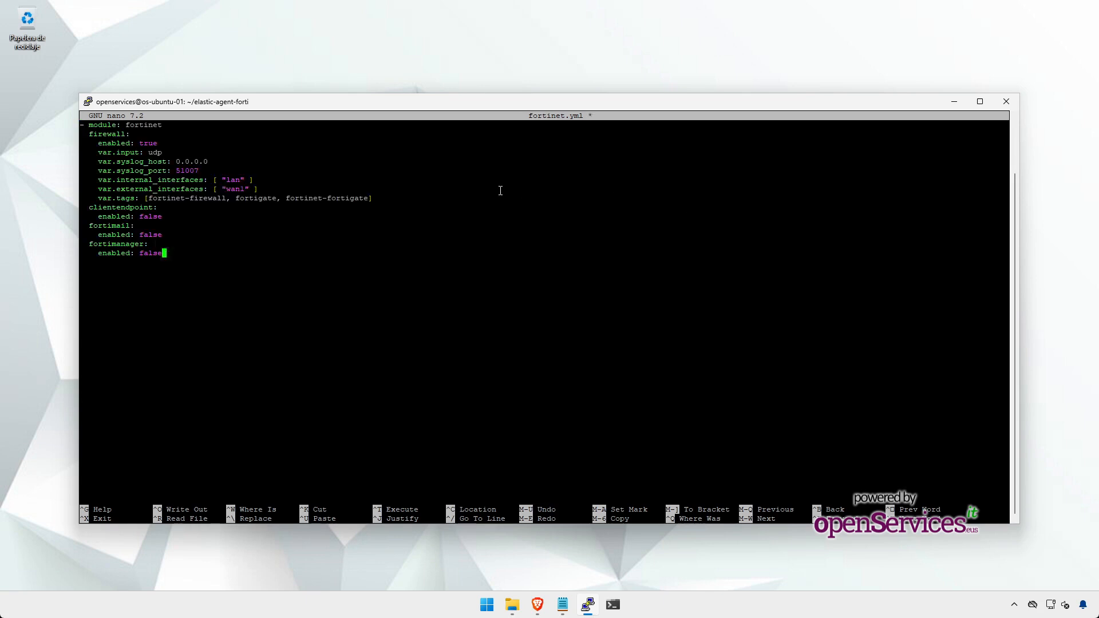
key(Up)
key(Up)
key(Up)
key(Up)
key(Up)
key(Up)
key(Up)
key(Up)
key(Up)
key(Up)
key(Up)
key(Up)
key(Up)
key(Up)
key(Left)
key(Left)
key(Left)
key(Left)
key(Right)
key(Down)
key(Down)
key(Down)
key(Down)
key(Right)
key(Right)
key(Right)
key(Right)
key(Right)
key(Right)
key(Down)
key(Right)
key(Right)
key(Right)
key(Down)
key(Right)
key(Right)
key(Right)
key(Right)
key(Right)
key(Right)
key(Right)
key(Right)
key(Down)
key(Down)
key(Down)
key(Down)
key(Down)
key(Down)
key(Down)
key(Up)
key(Up)
key(Up)
Step: Save fortinet.yml and exit nano back to the shell
key(ctrl+o)
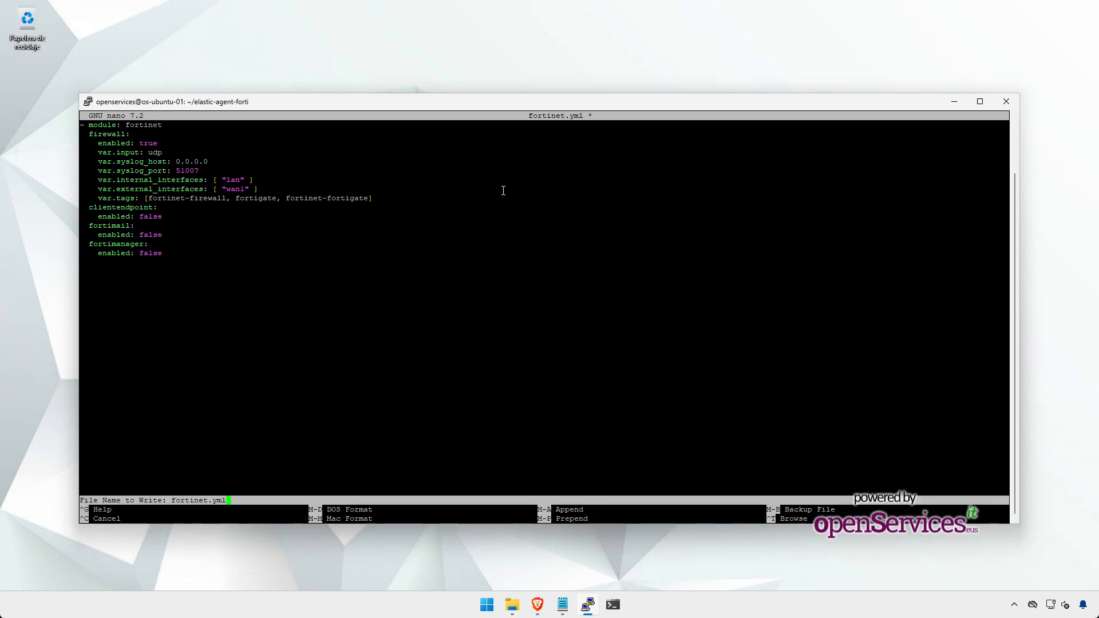
key(Return)
key(ctrl+x)
key(Return)
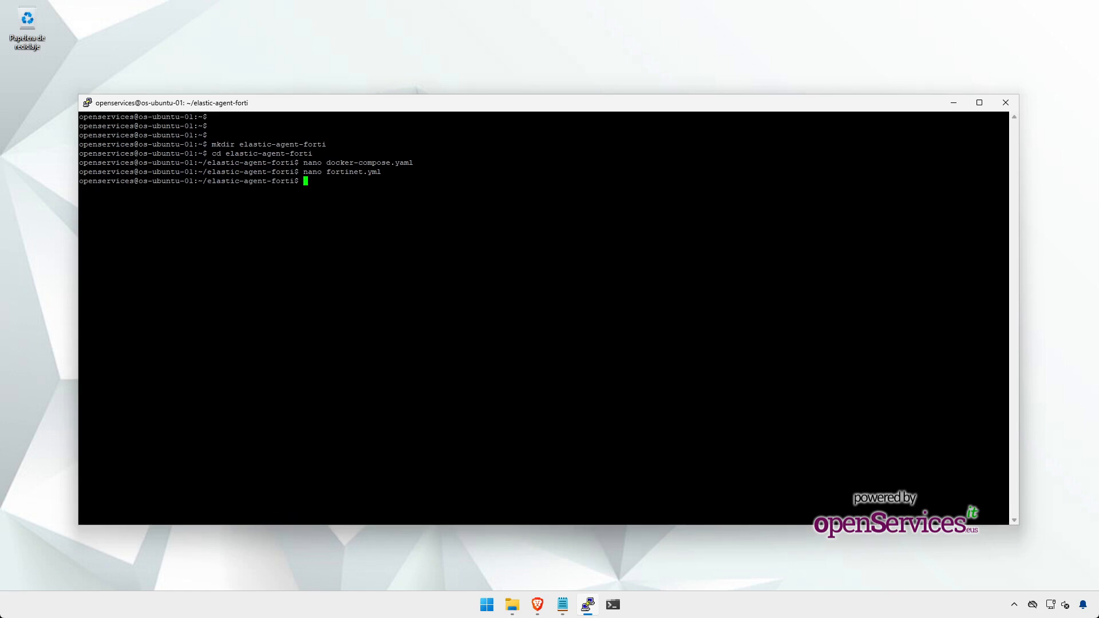
Step: Open a new elastic-agent.yml in nano
text(nano elastic-agent-)
key(BackSpace)
text(.yml)
key(Return)
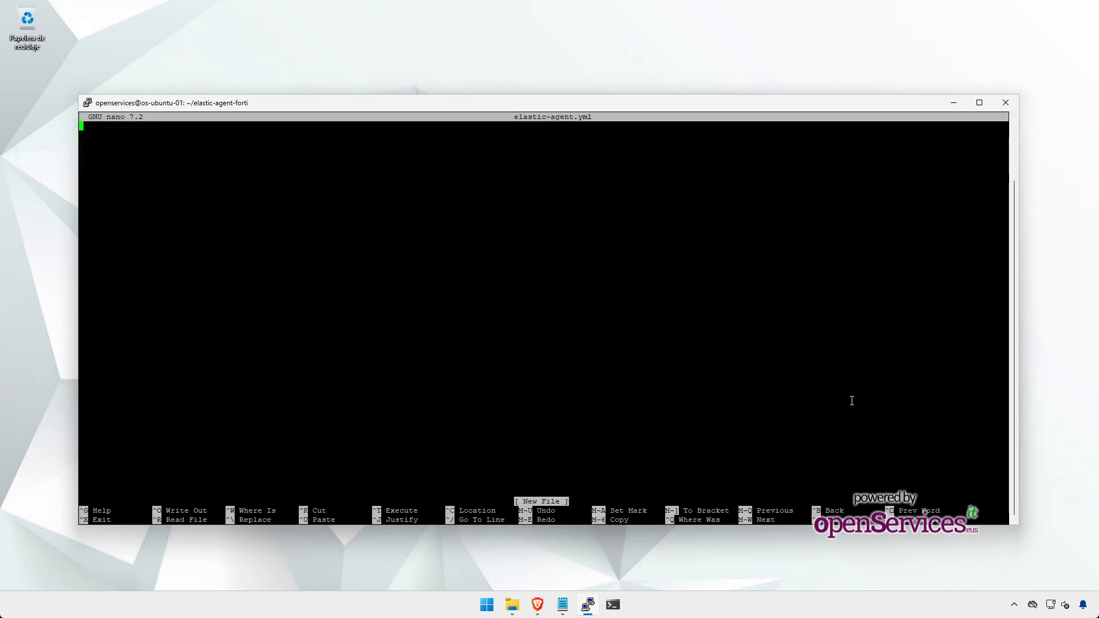
Step: Copy the full elastic-agent-fortigate.yml policy from Notepad and return to nano
click(515, 602)
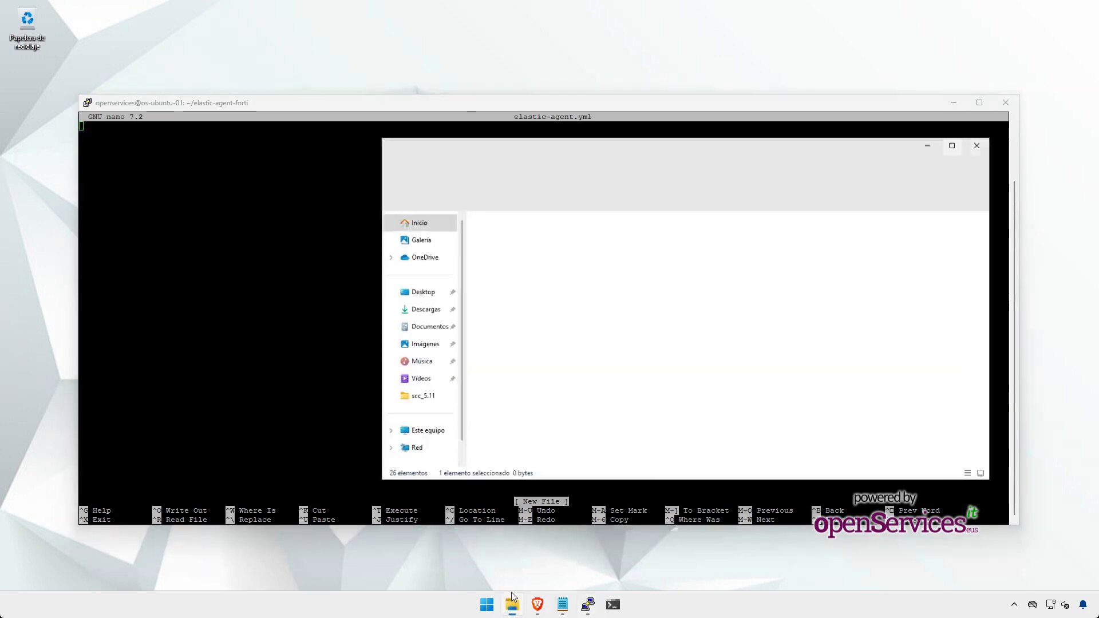
click(596, 390)
double_click(595, 393)
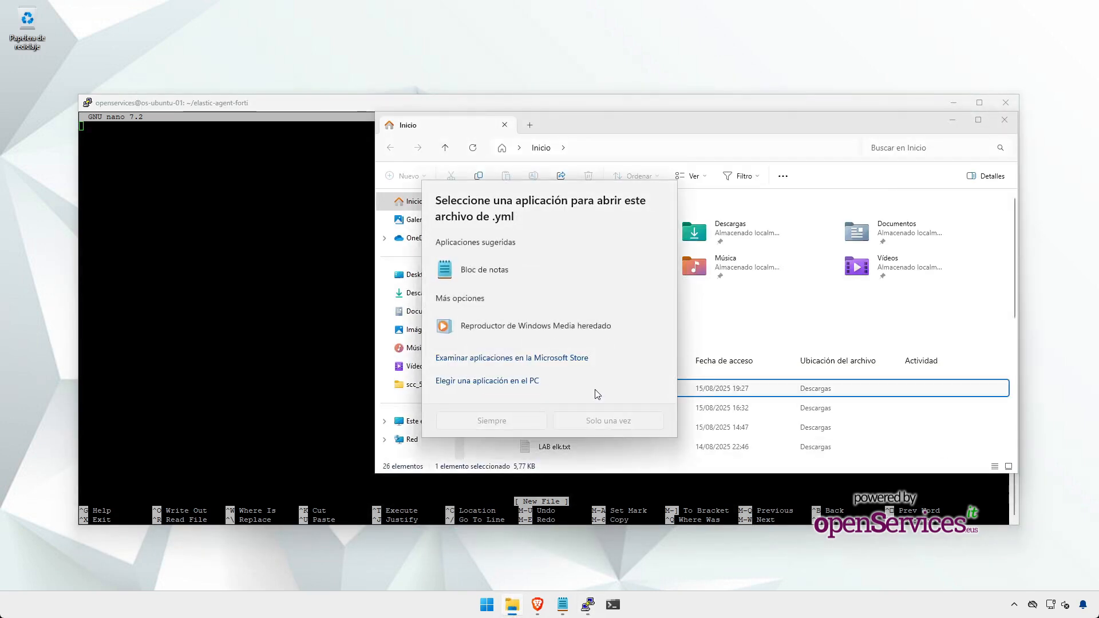
double_click(508, 276)
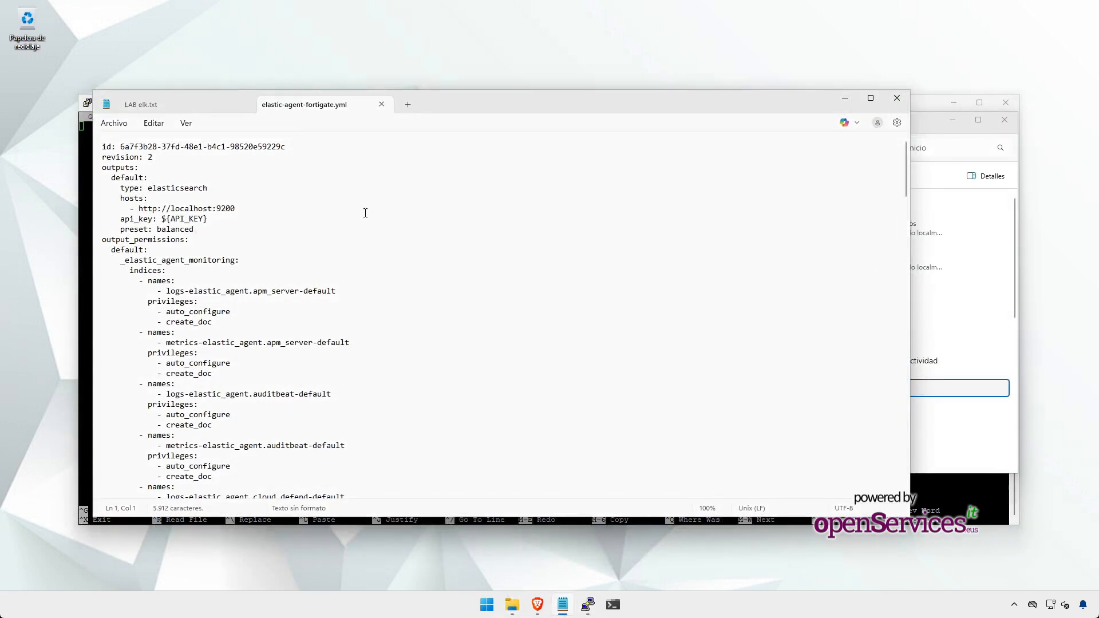
click(369, 208)
key(ctrl+a)
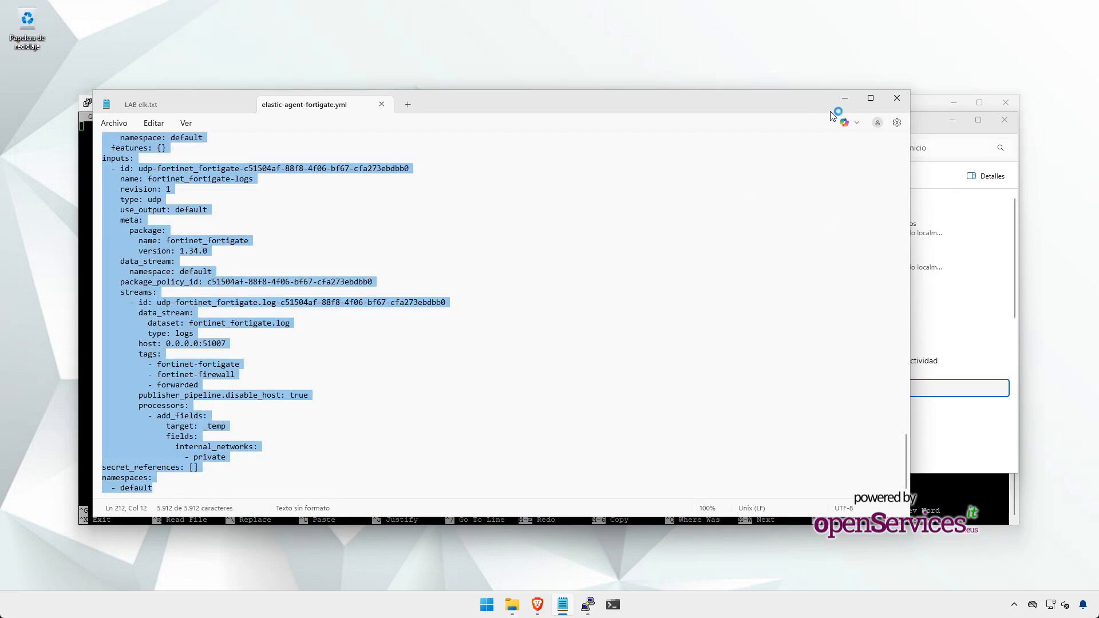
click(845, 98)
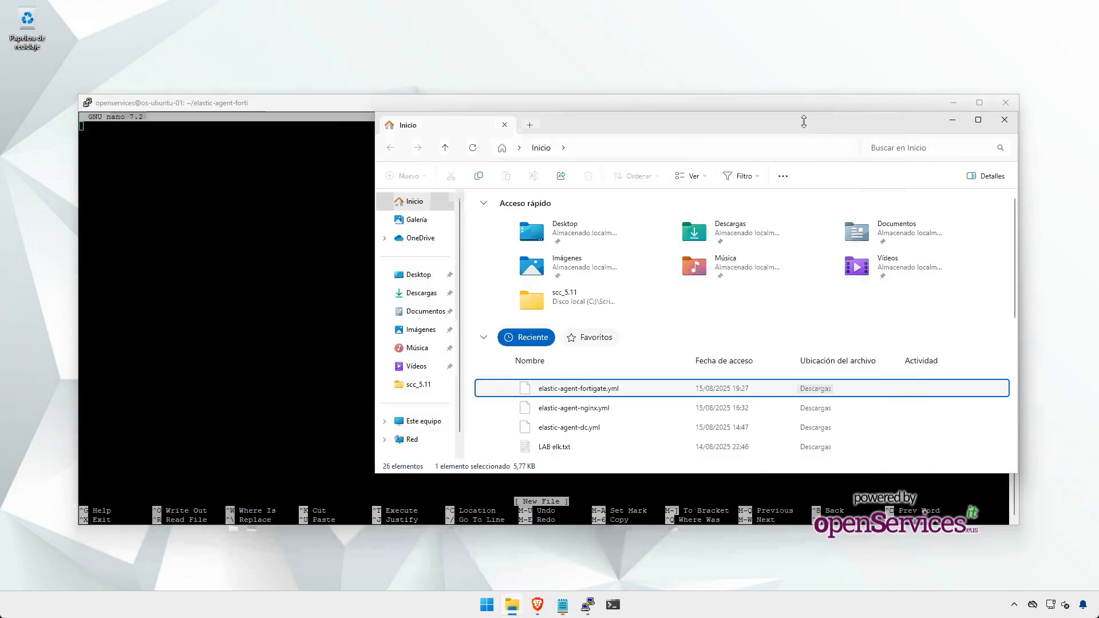
click(362, 208)
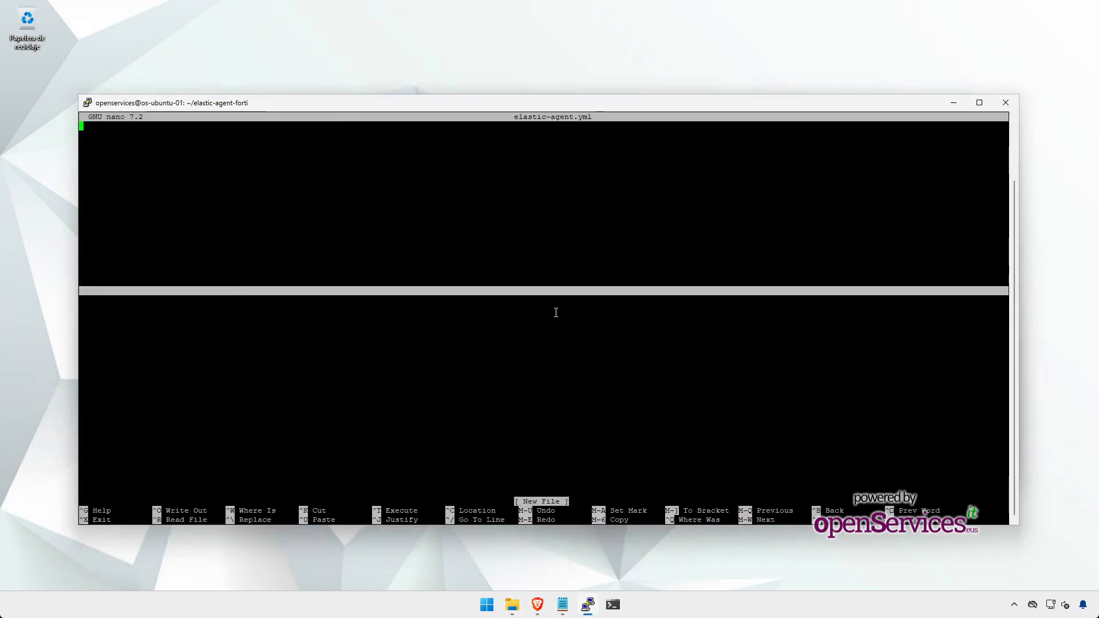
Step: Paste the policy into elastic-agent.yml and comment out the localhost:9200 host, api_key and preset lines
click(563, 606)
click(564, 606)
right_click(290, 240)
key(Page_Up)
key(Page_Up)
key(Page_Up)
key(Page_Up)
key(Page_Up)
key(Page_Up)
key(Down)
key(Down)
key(Down)
key(Down)
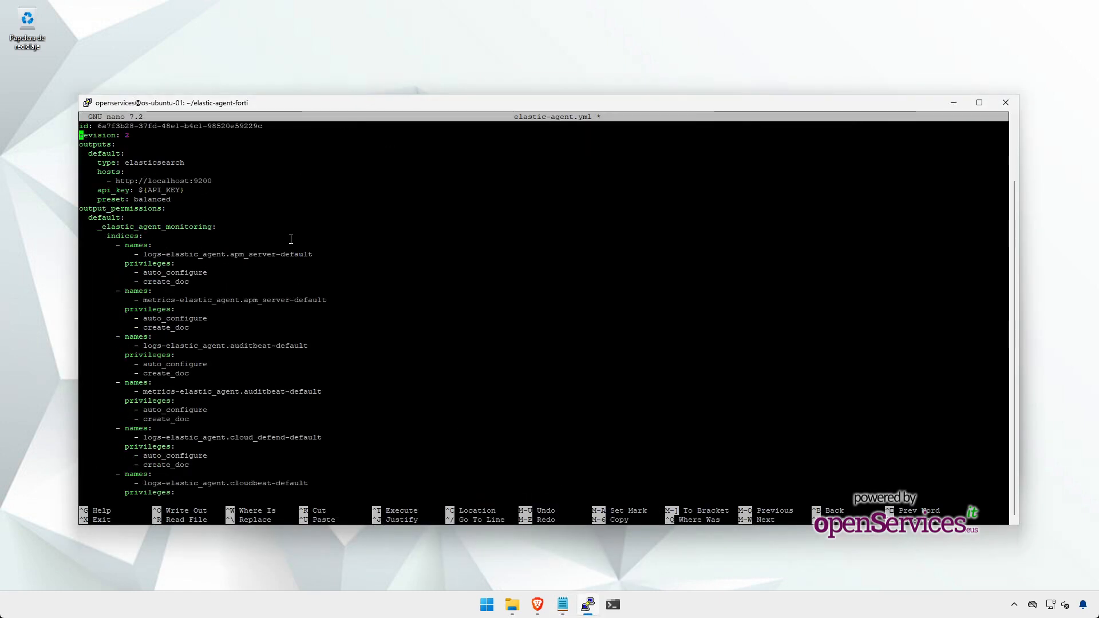
key(Down)
key(Down)
key(Right)
key(Right)
key(Right)
key(Right)
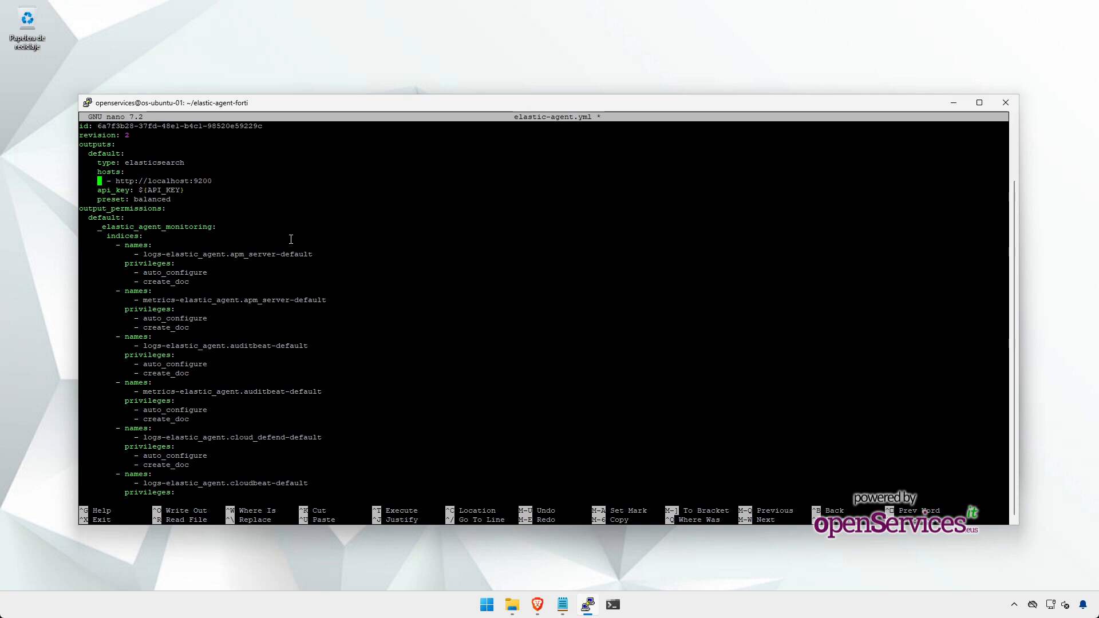
text(#)
key(Down)
key(Left)
text(#)
key(Down)
key(Left)
text(#)
key(Up)
key(Up)
key(End)
key(Return)
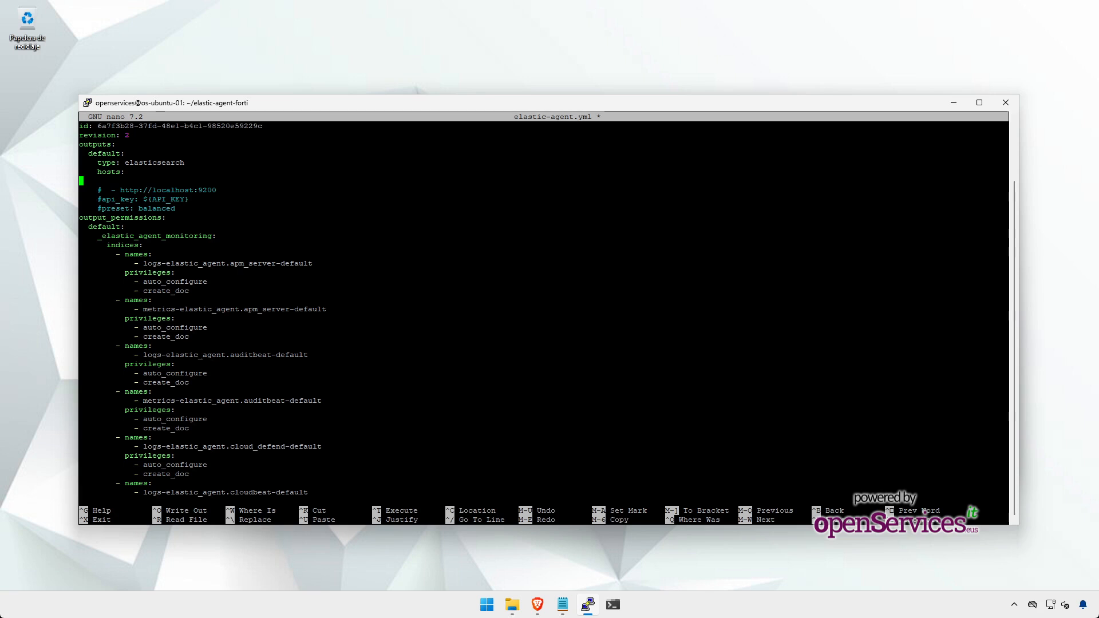
right_click(565, 220)
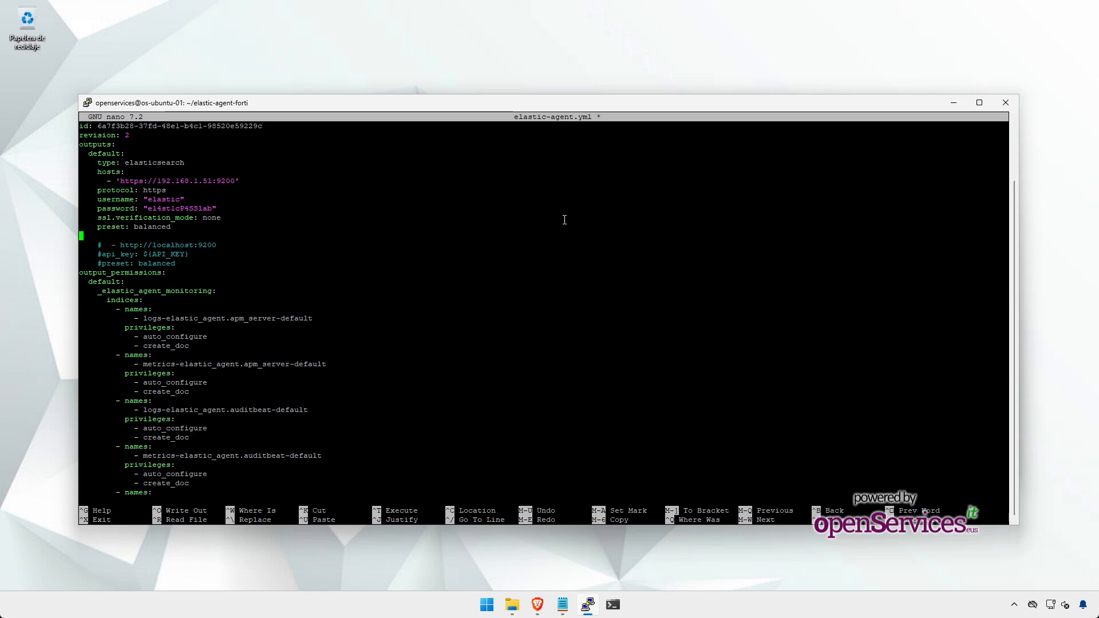
key(Up)
key(Up)
key(Up)
key(Up)
key(Up)
key(Up)
key(Right)
key(Right)
key(Right)
key(Right)
key(Right)
key(Right)
key(Right)
key(Right)
key(Right)
key(Right)
key(Right)
key(Right)
key(Right)
key(Right)
key(Right)
key(Right)
key(Right)
key(Right)
key(Right)
key(Right)
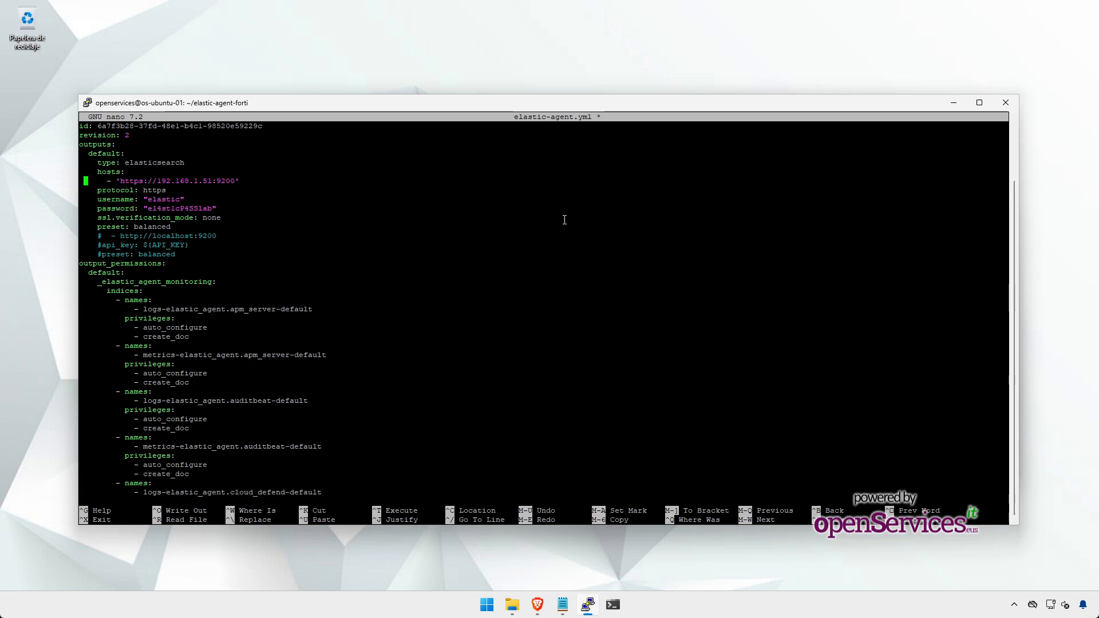
key(Left)
key(Left)
key(Down)
key(Down)
key(Left)
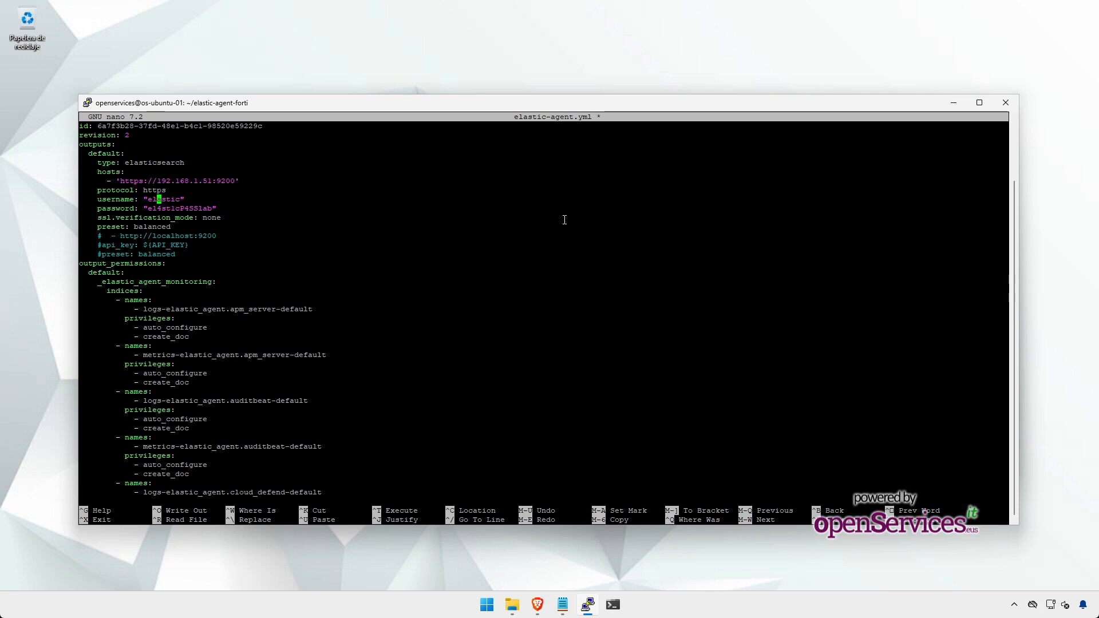
key(Down)
key(Right)
key(Right)
key(Right)
key(Right)
key(Right)
key(Right)
key(Right)
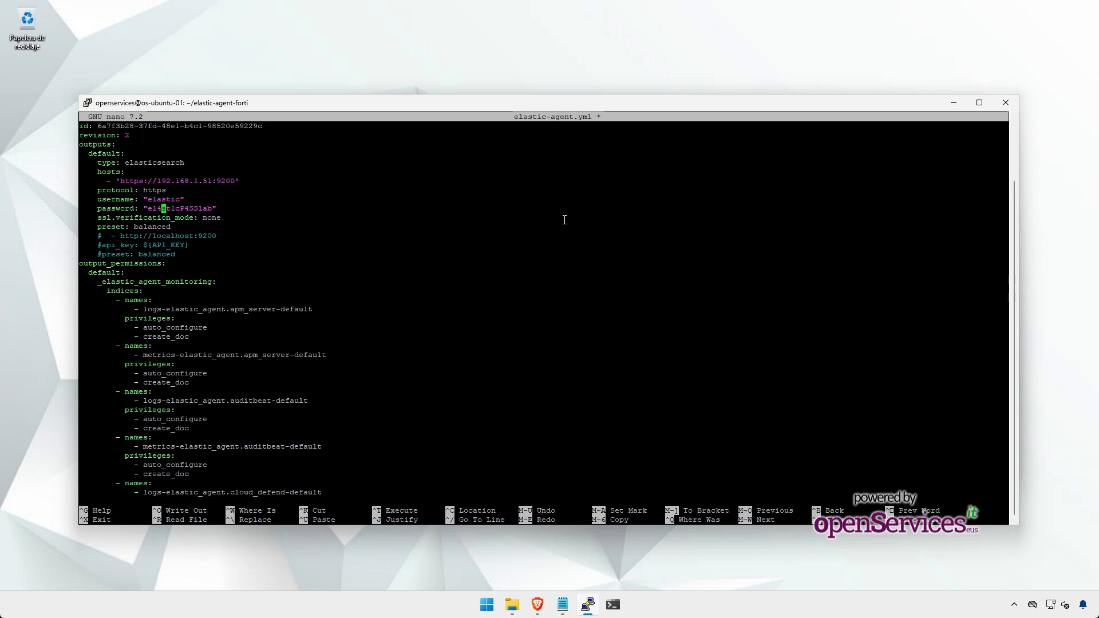
key(Down)
key(Down)
key(ctrl+o)
Step: Save the edited compose file and exit the editor back to the shell
key(Return)
key(ctrl+x)
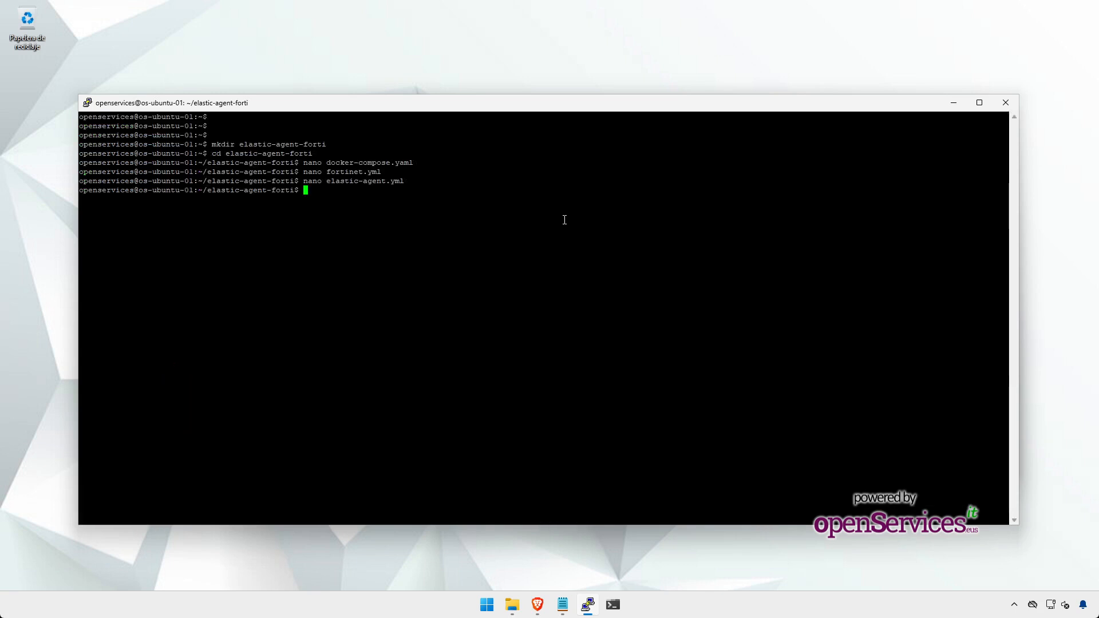
key(Return)
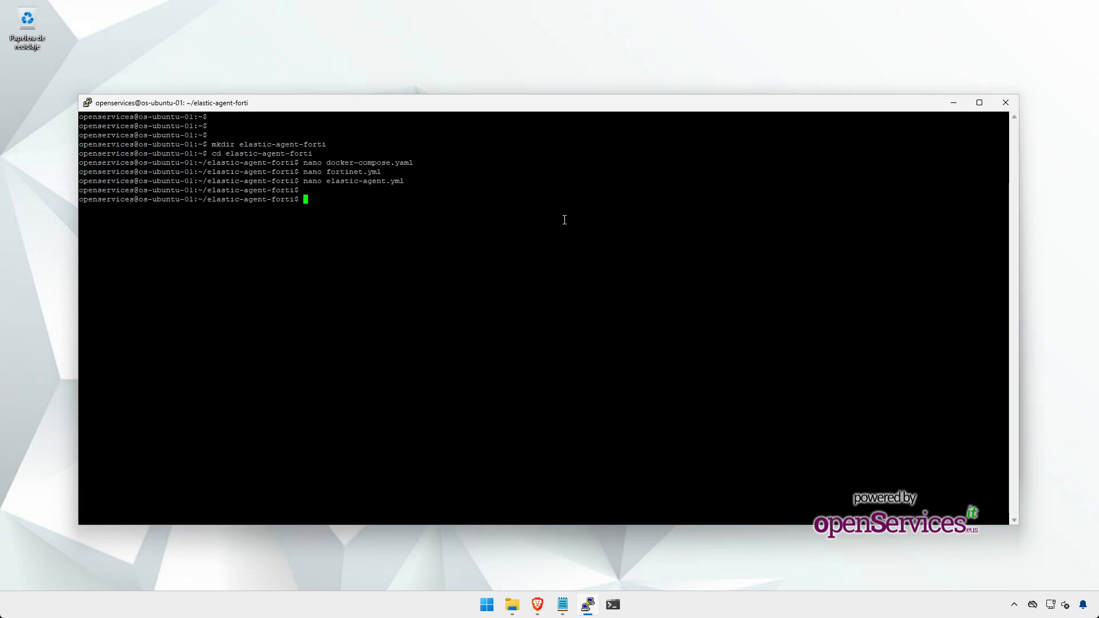
Step: Start the stack with 'sudo docker compose up -d' and confirm elastic-agent-forti is up publishing 51007/udp
text(sudo dock)
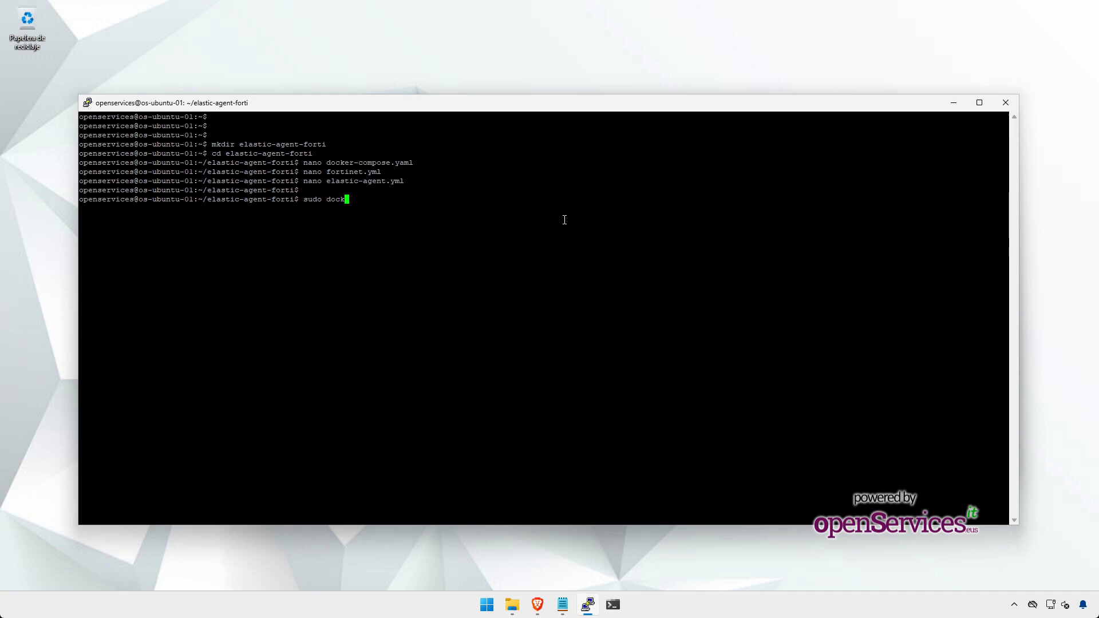
text(er compose up -d)
key(Return)
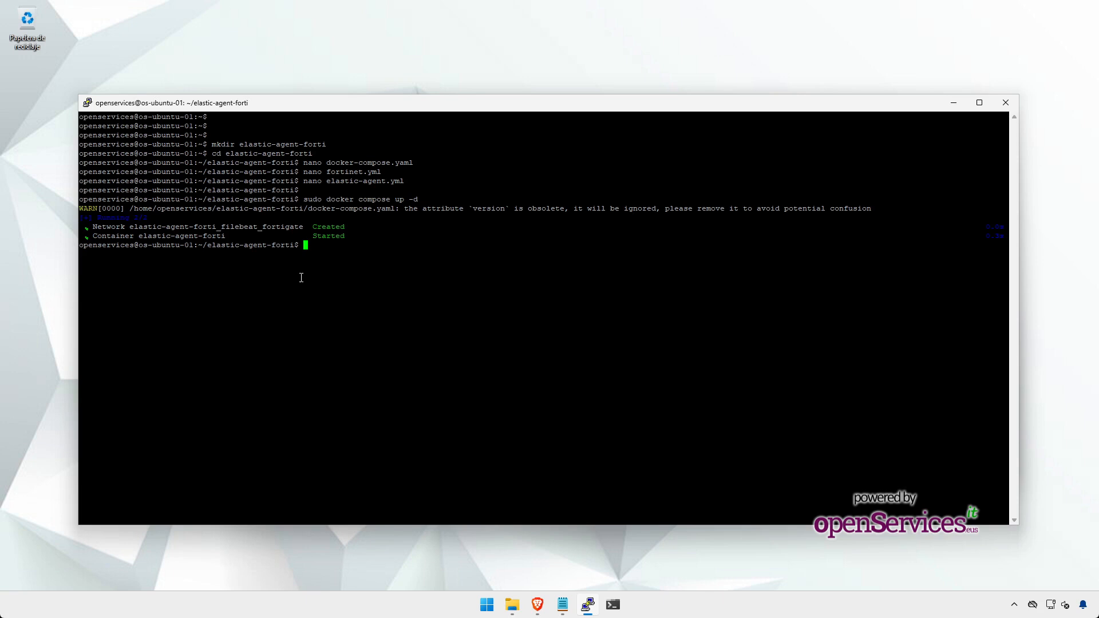
text(sudo docker ps -a)
key(Return)
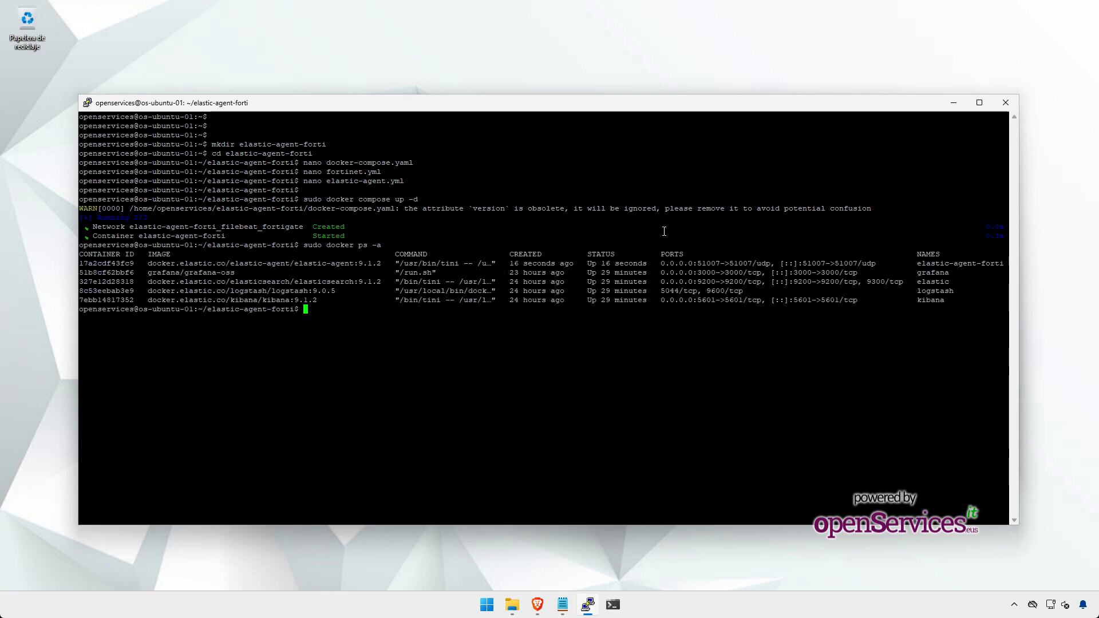
drag(591, 261, 639, 261)
drag(725, 261, 699, 261)
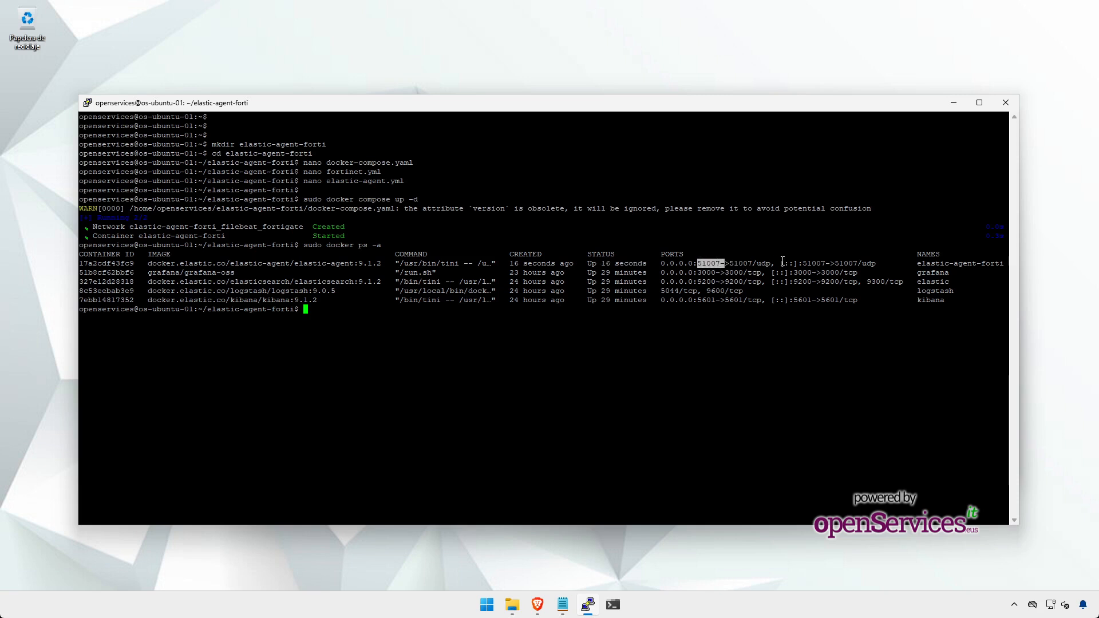
double_click(927, 262)
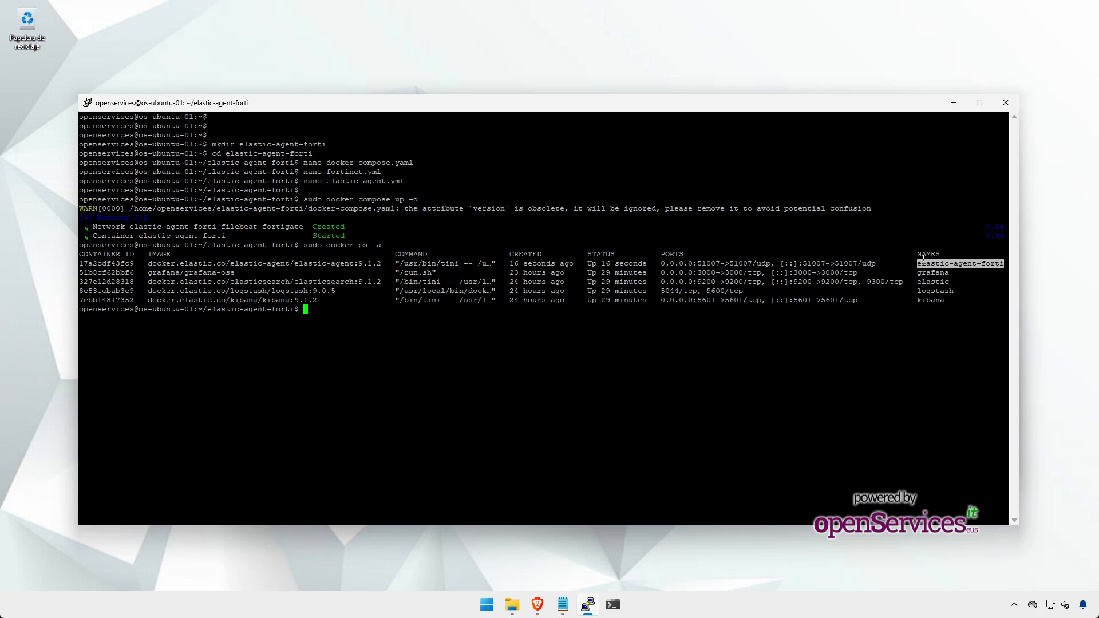
key(Return)
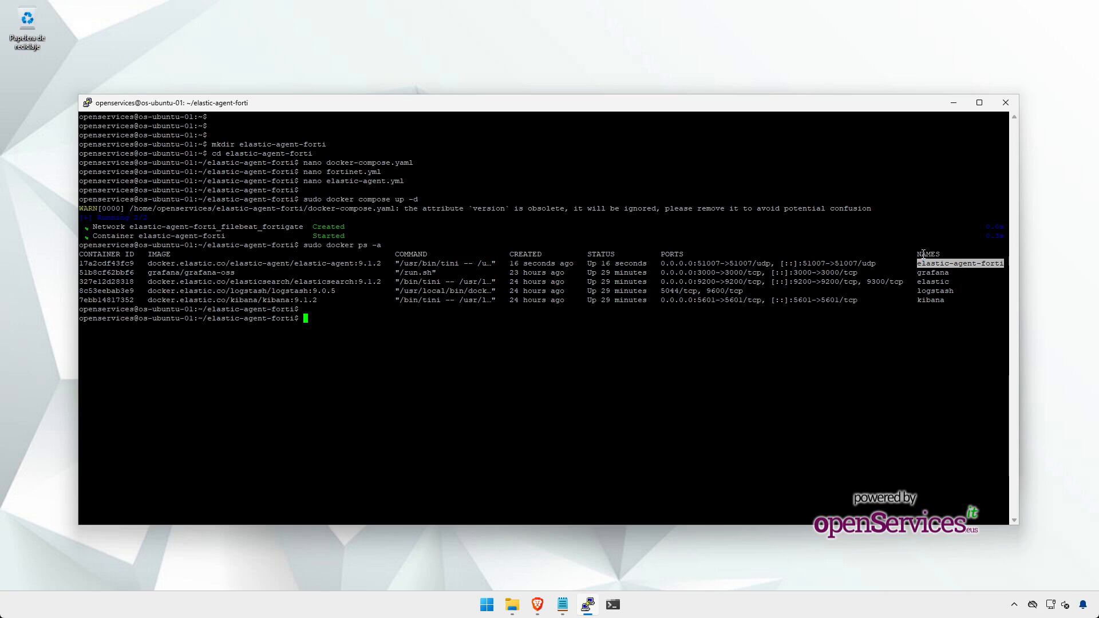
Step: Clear the Ubuntu terminal and file explorer away and bring up the FortiGate PuTTY session
click(953, 104)
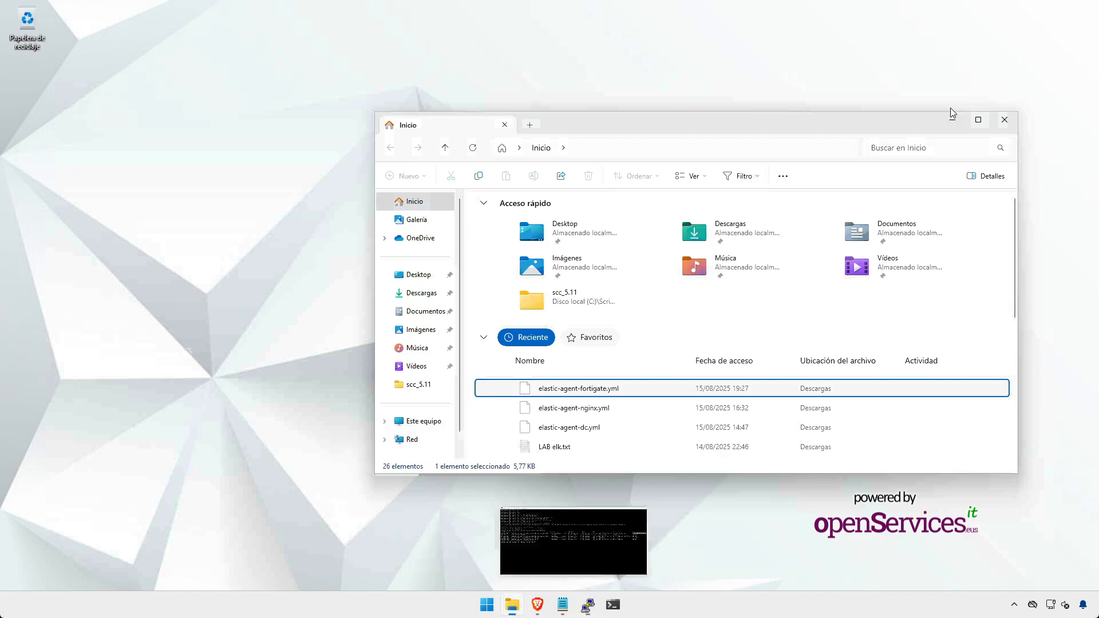
click(1001, 125)
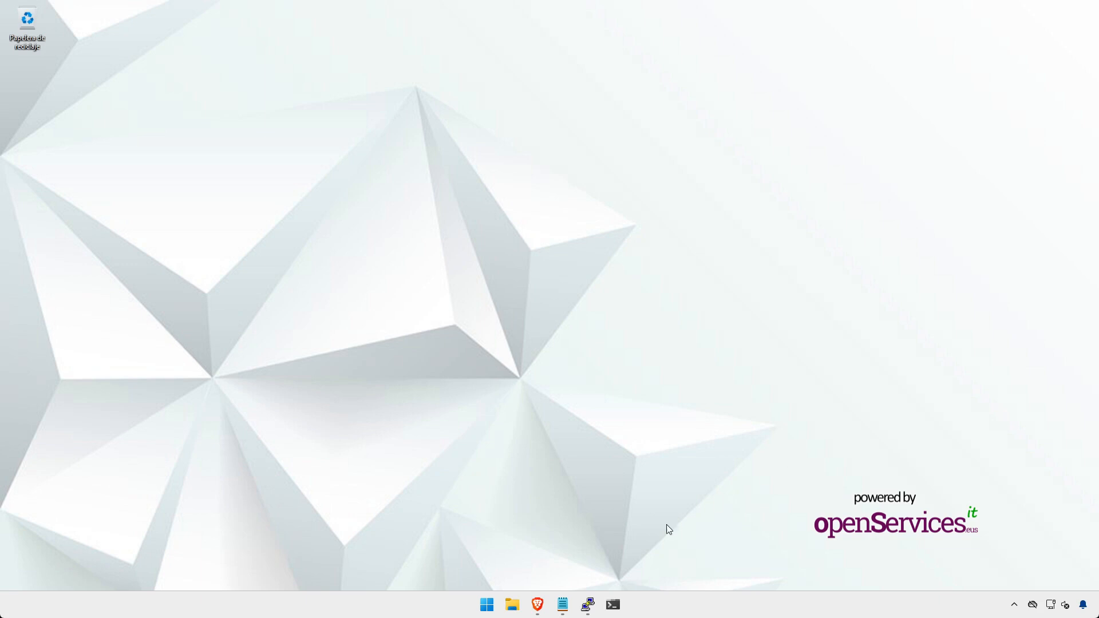
mouse_move(590, 608)
click(629, 551)
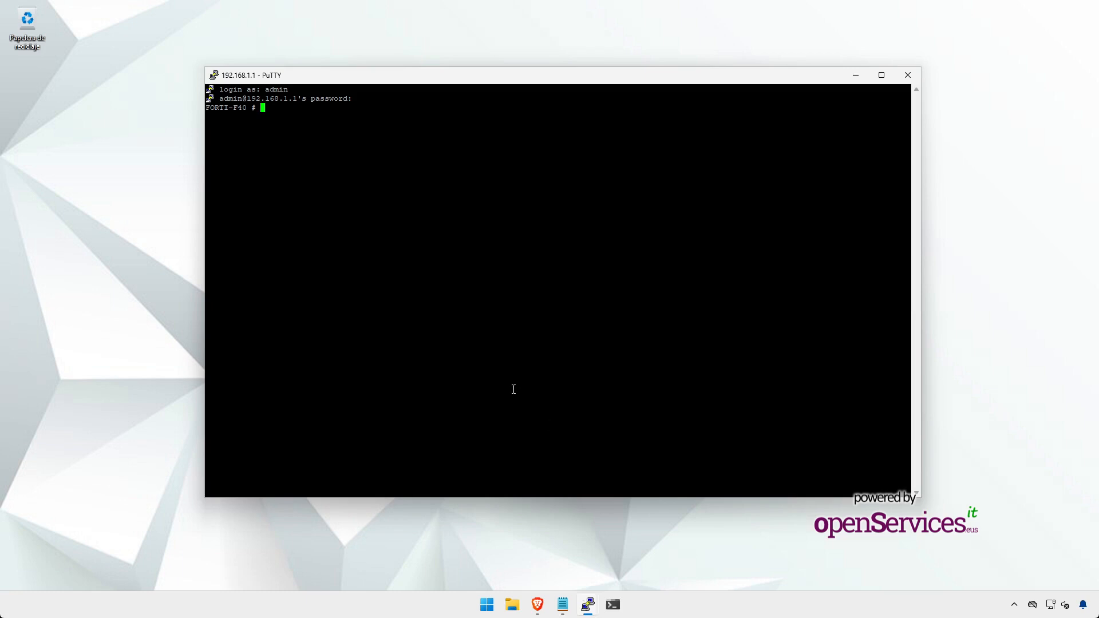
key(Return)
Step: Enable FortiGate syslogd logging to server 192.168.1.51 on port 51007, then reopen the syslogd settings
text(config log syslogd setting)
key(Return)
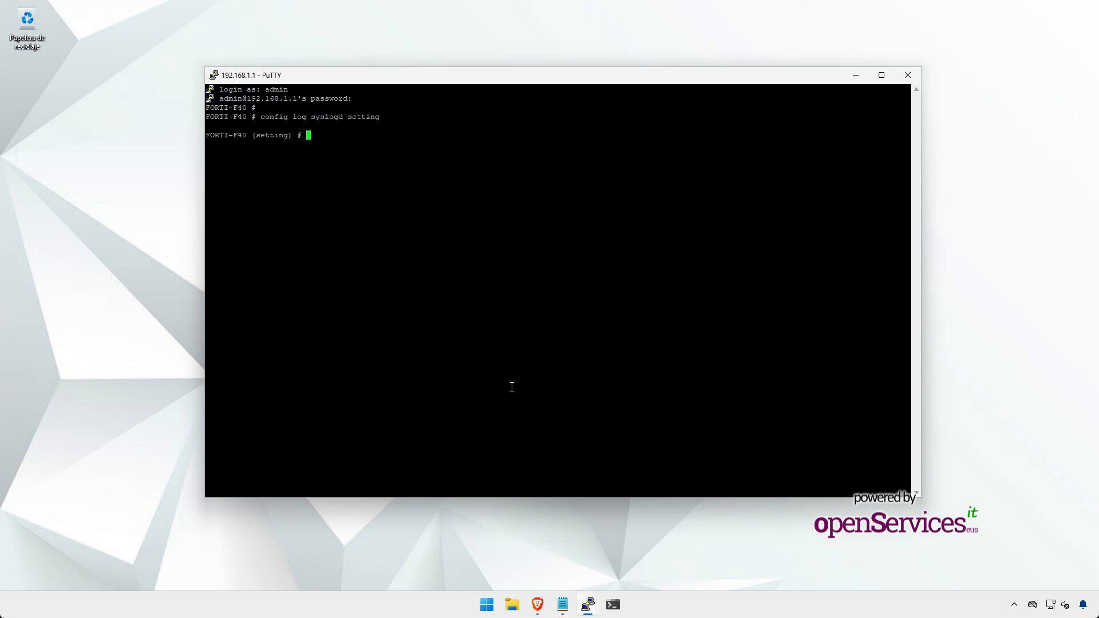
text(set status enable)
key(Return)
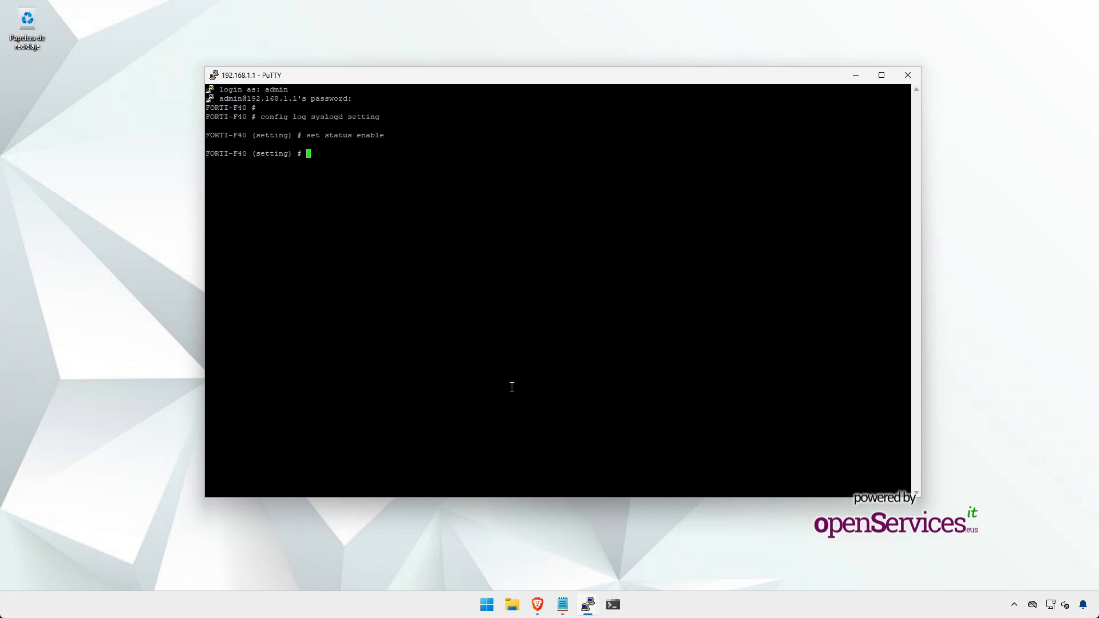
text(set server 192.168.1.51)
key(Return)
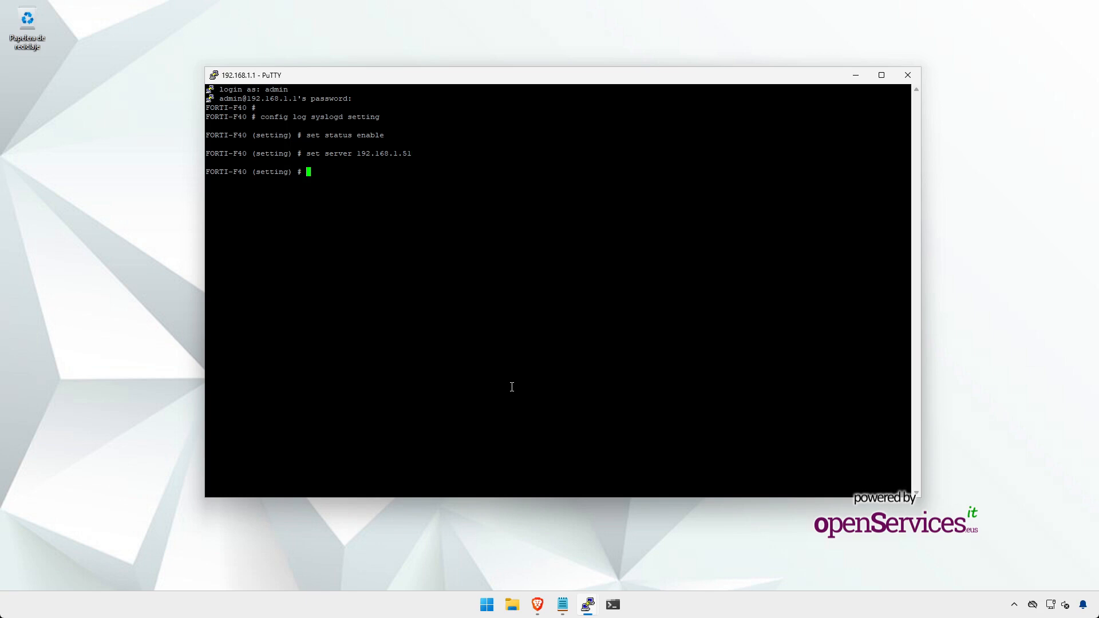
text(set port 51007)
key(Return)
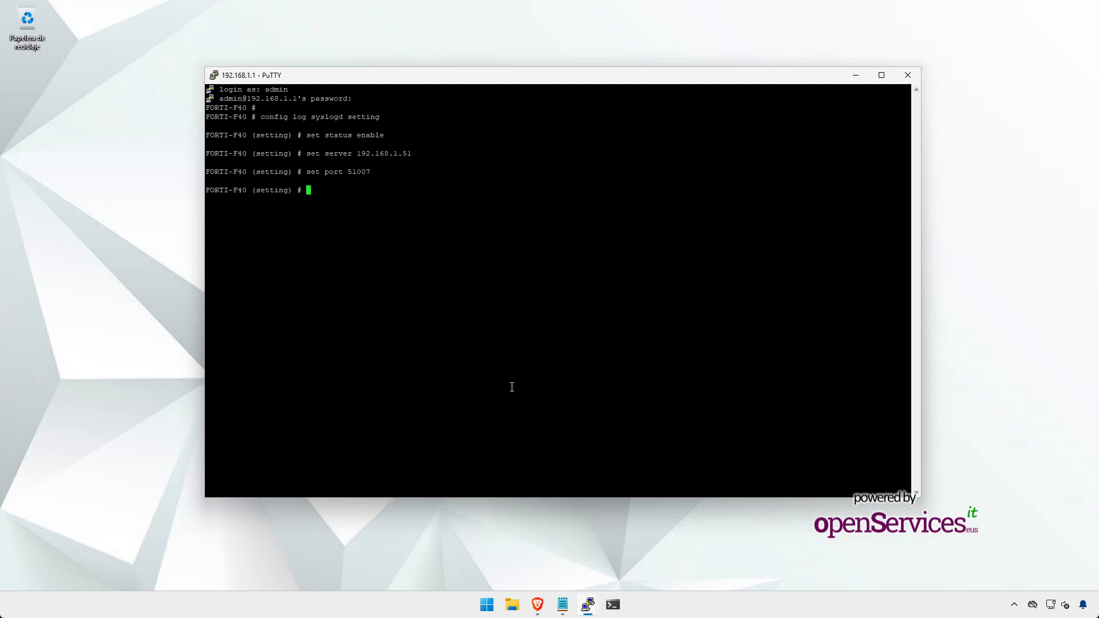
text(end)
key(Return)
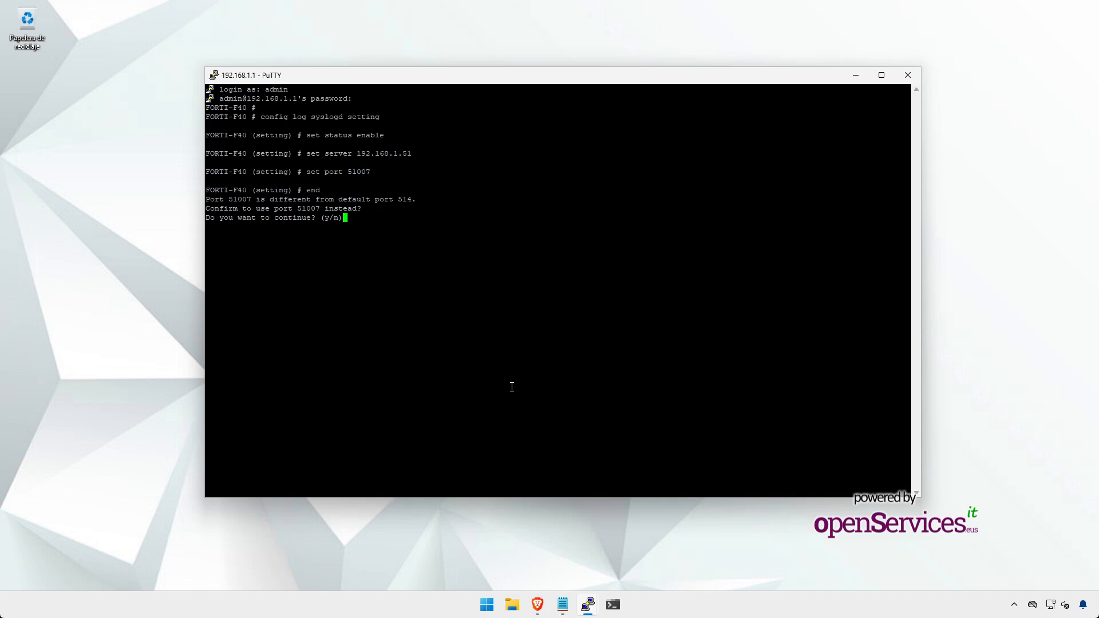
text(y)
key(Return)
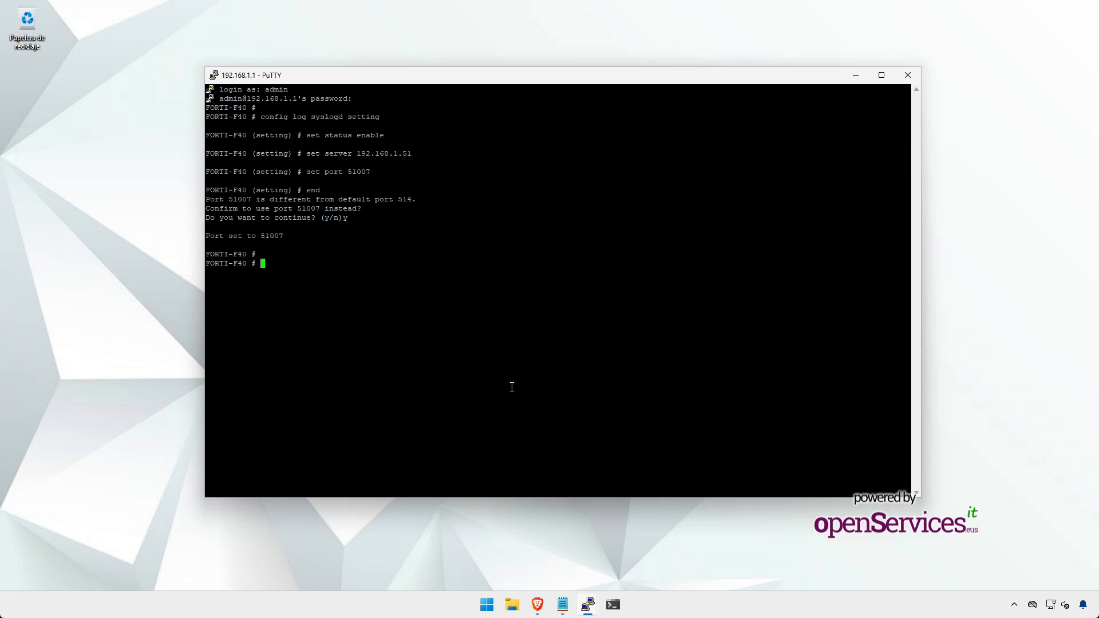
text(config log syslogd setting)
key(Return)
Step: Show the syslogd settings to verify 192.168.1.51:51007, then minimise the FortiGate session
text(show)
key(Return)
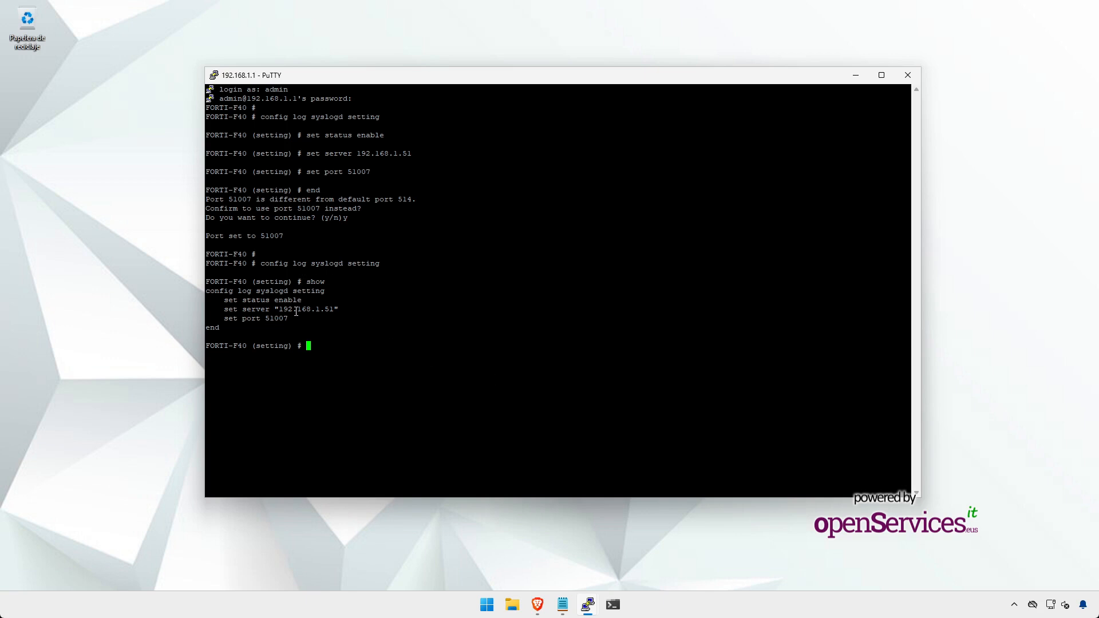
click(856, 75)
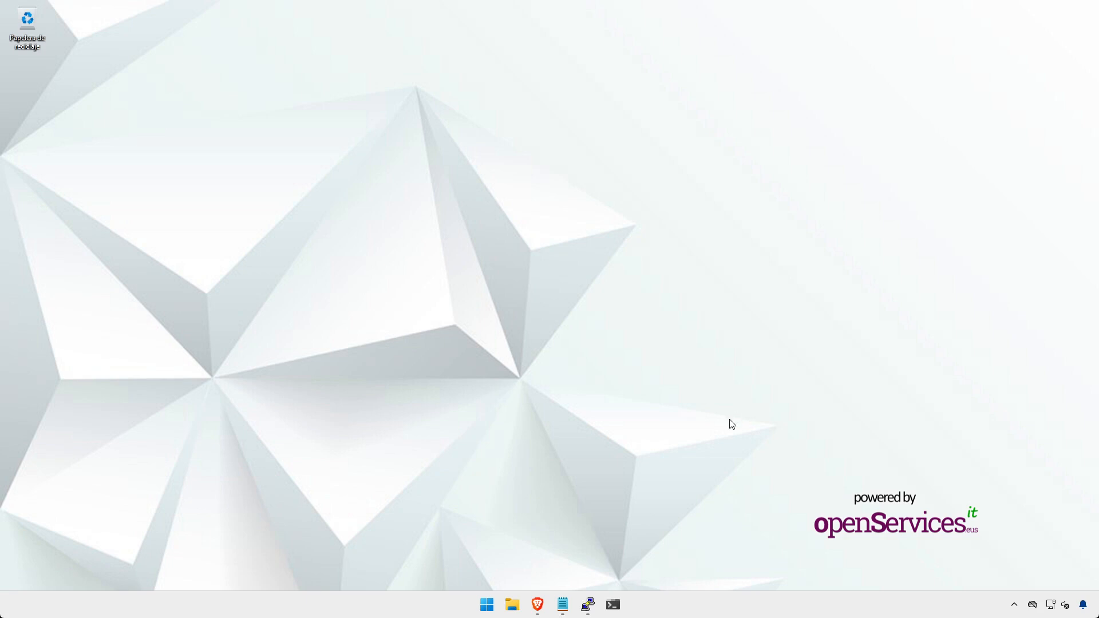
Step: Go to Kibana Discover and remove the agent.name os-ubuntu-01 and event.module nginx filters
click(539, 606)
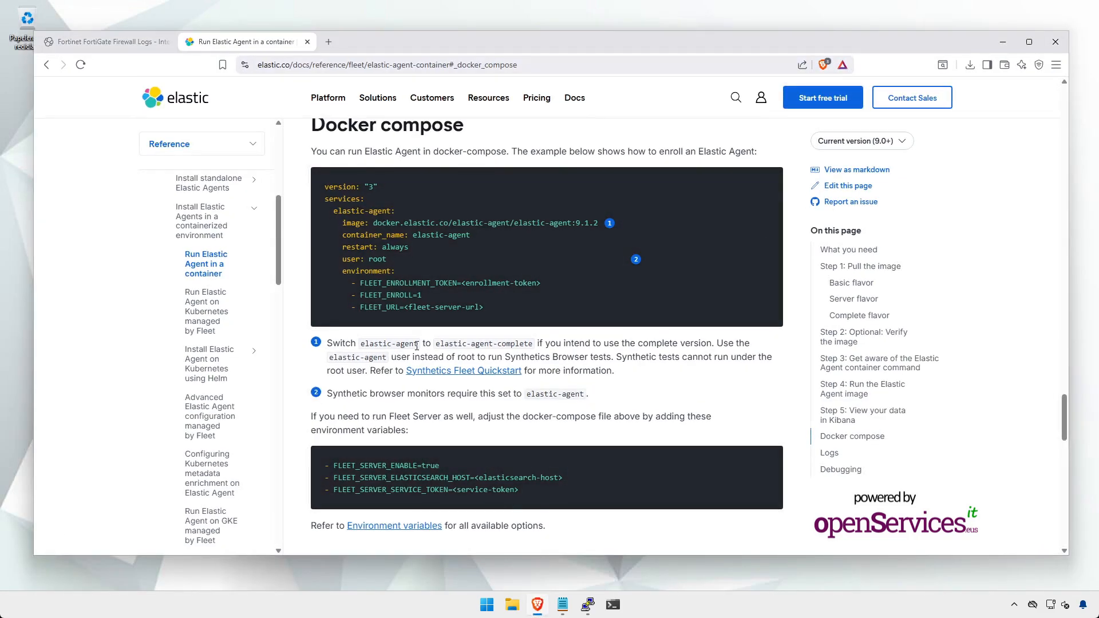
click(145, 45)
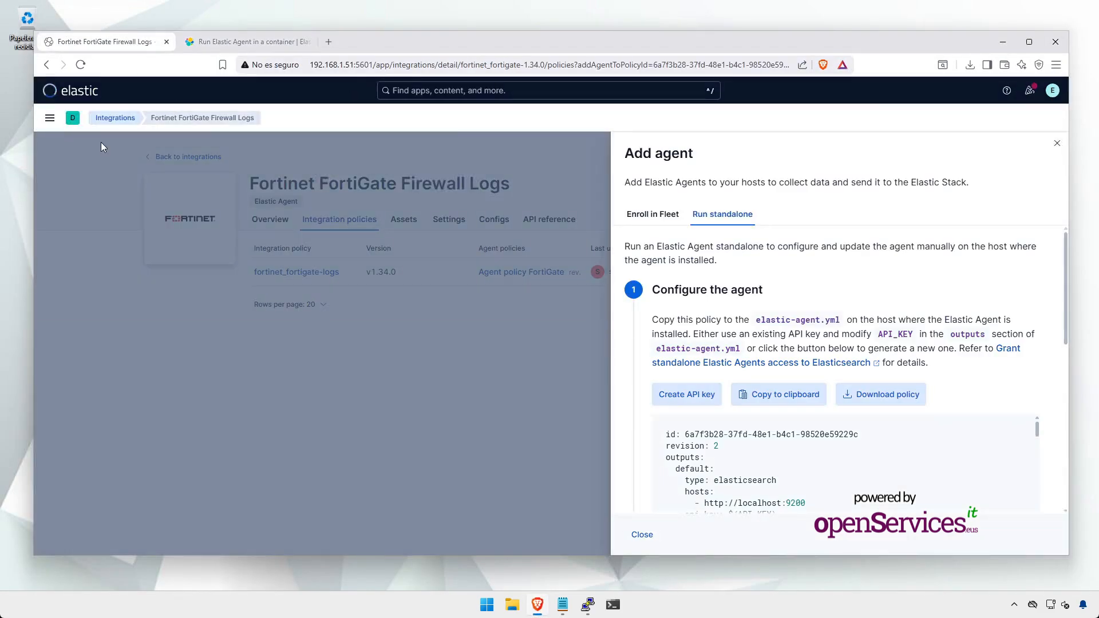
click(643, 535)
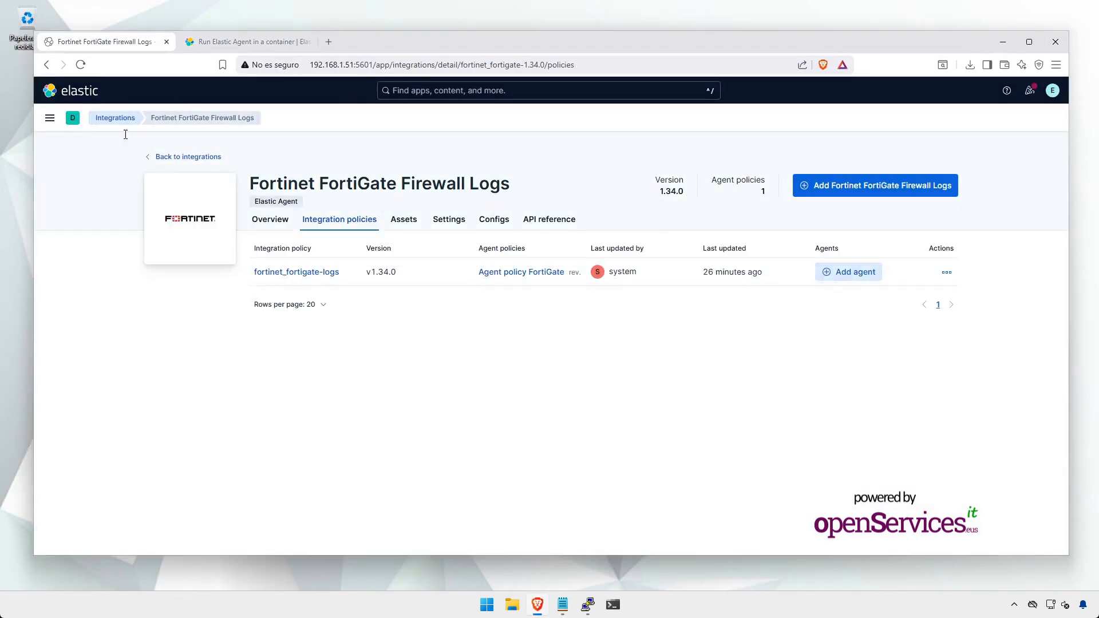
click(51, 120)
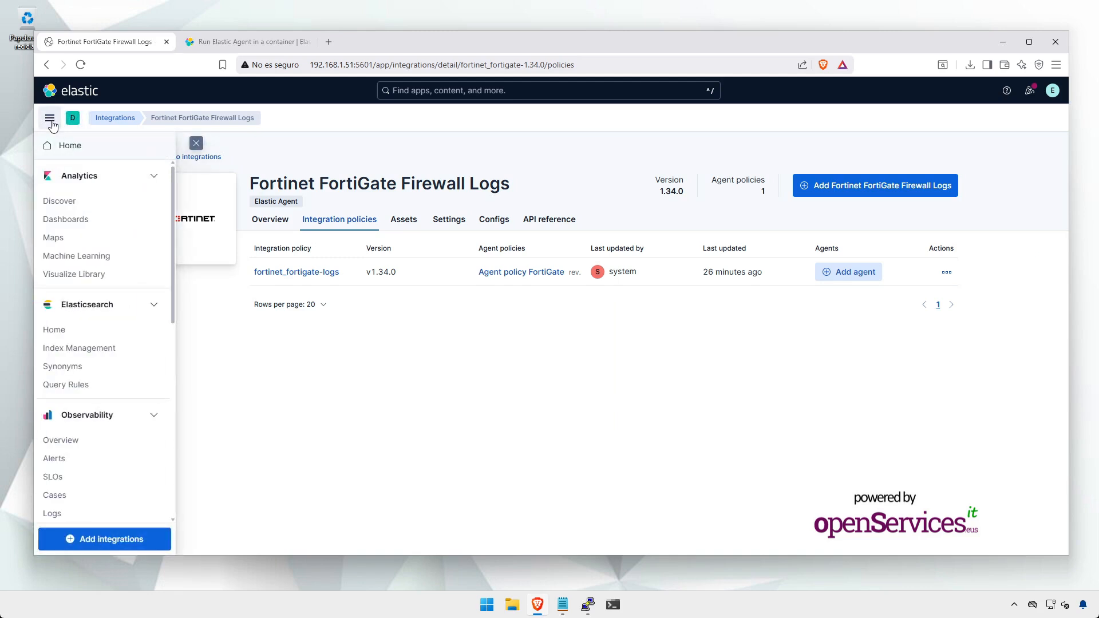
click(60, 200)
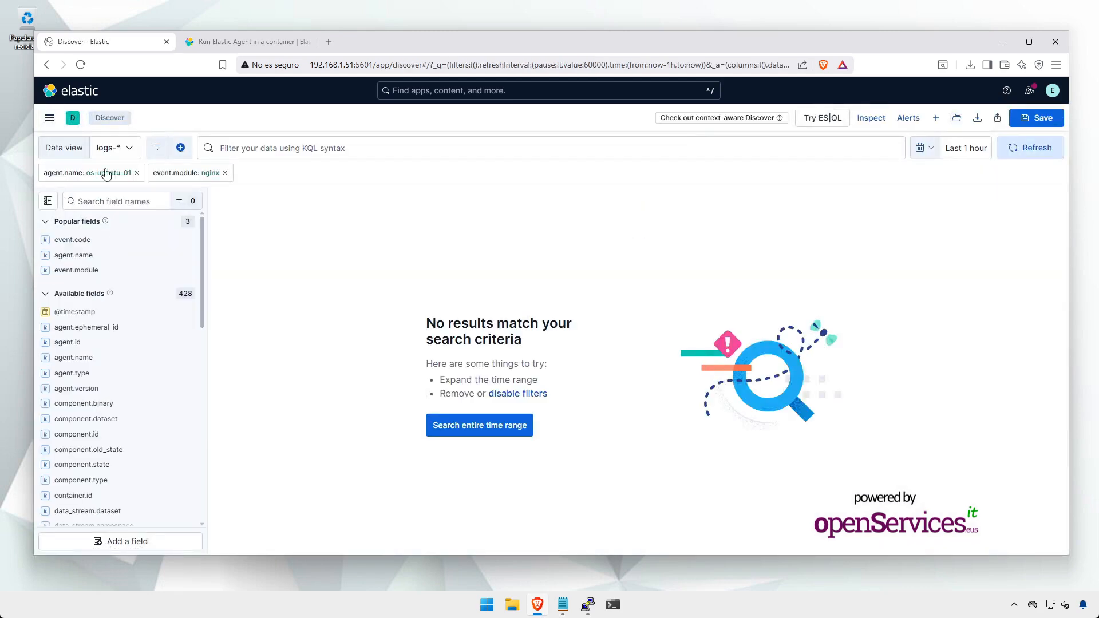
click(136, 172)
click(108, 173)
click(116, 173)
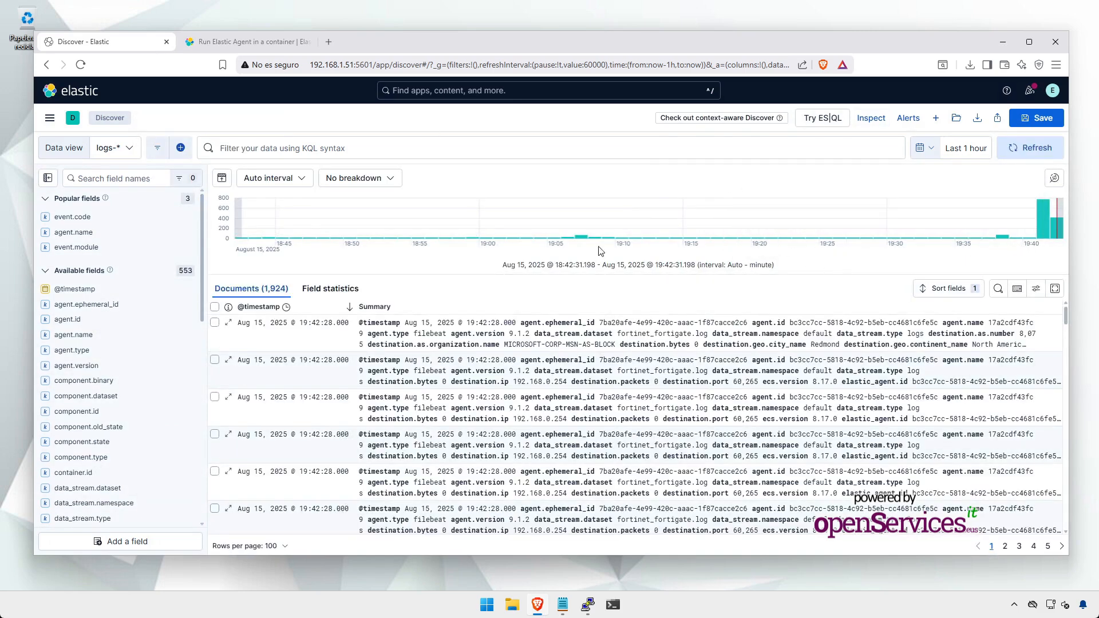
Step: Search fields for 'mod', check event.module shows only fortinet_fortigate, and open one document's details
click(106, 179)
text(mod)
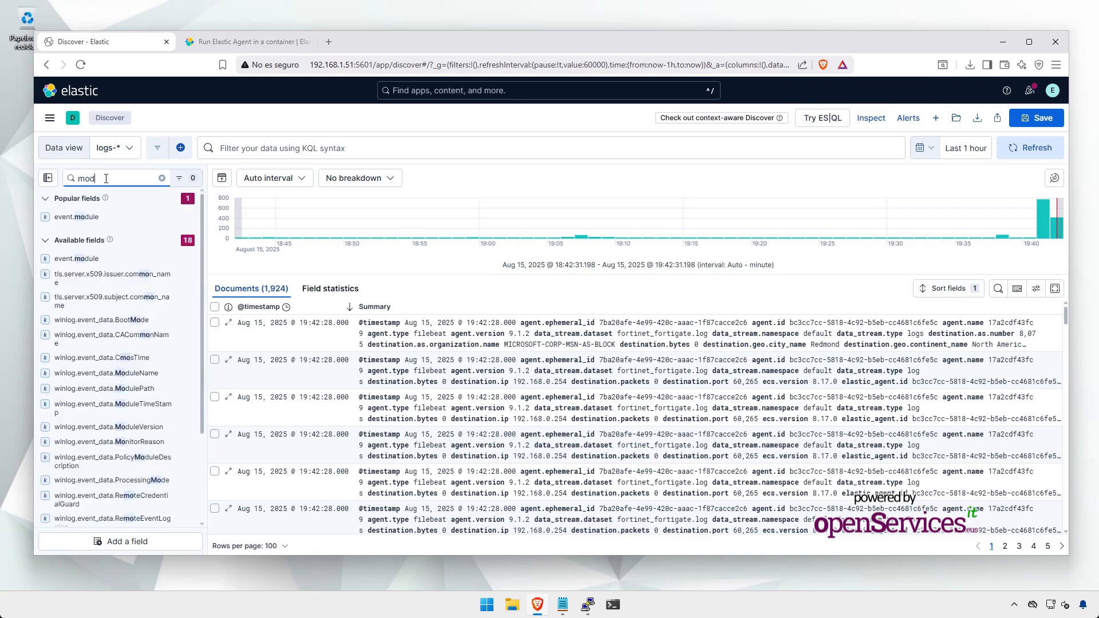
click(83, 217)
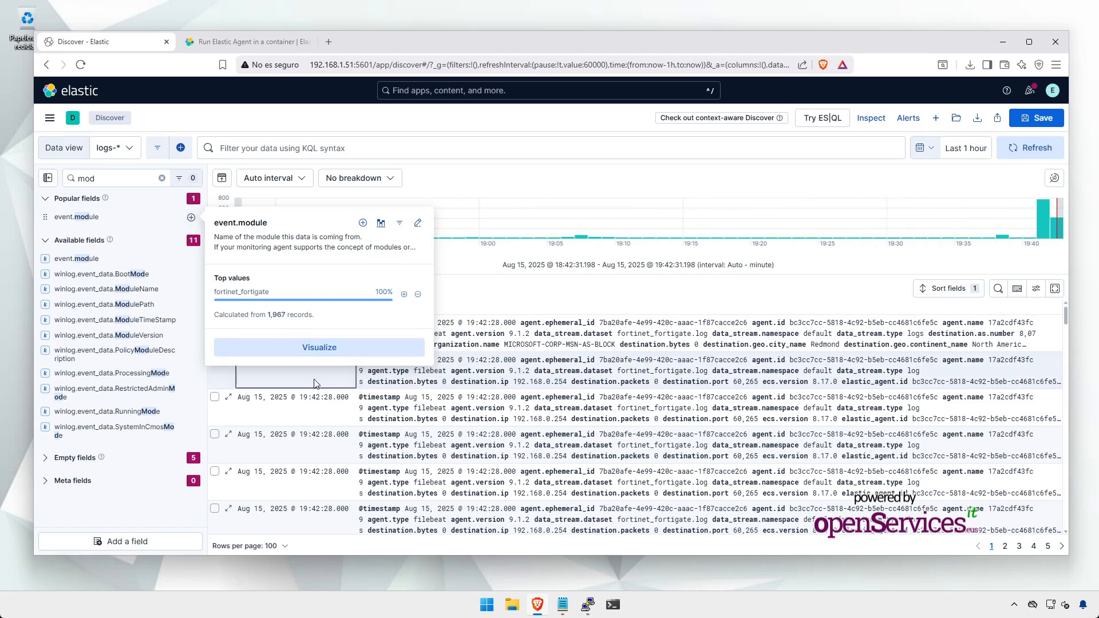
click(229, 401)
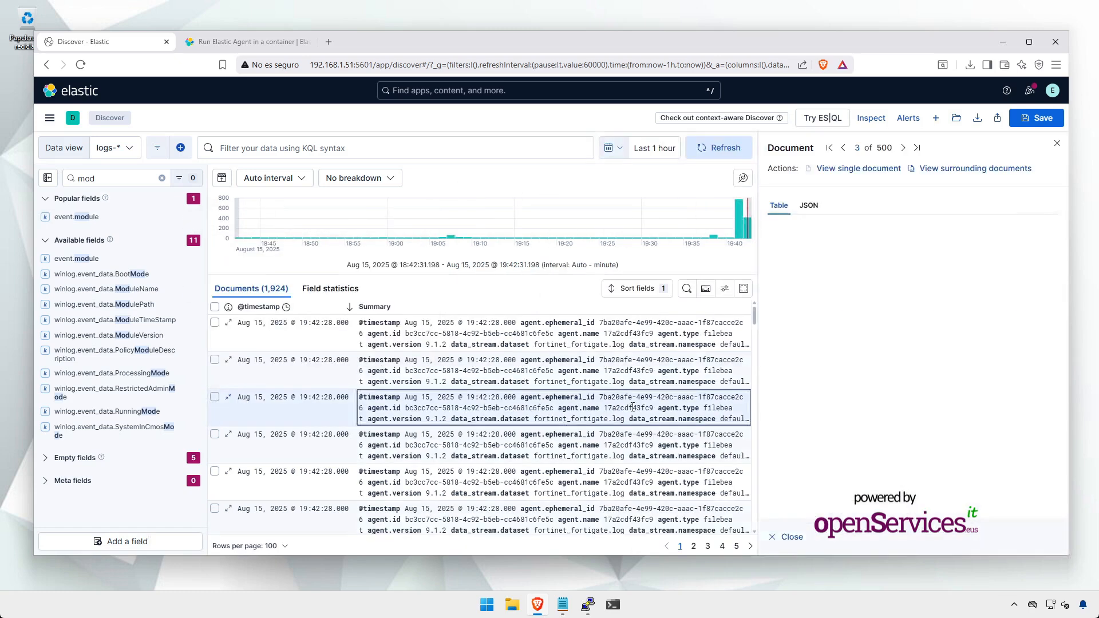
Step: Scroll through the FortiGate document's firewall, network and source fields, then bring up Grafana's LOGs folder
scroll(890, 388, down, 10)
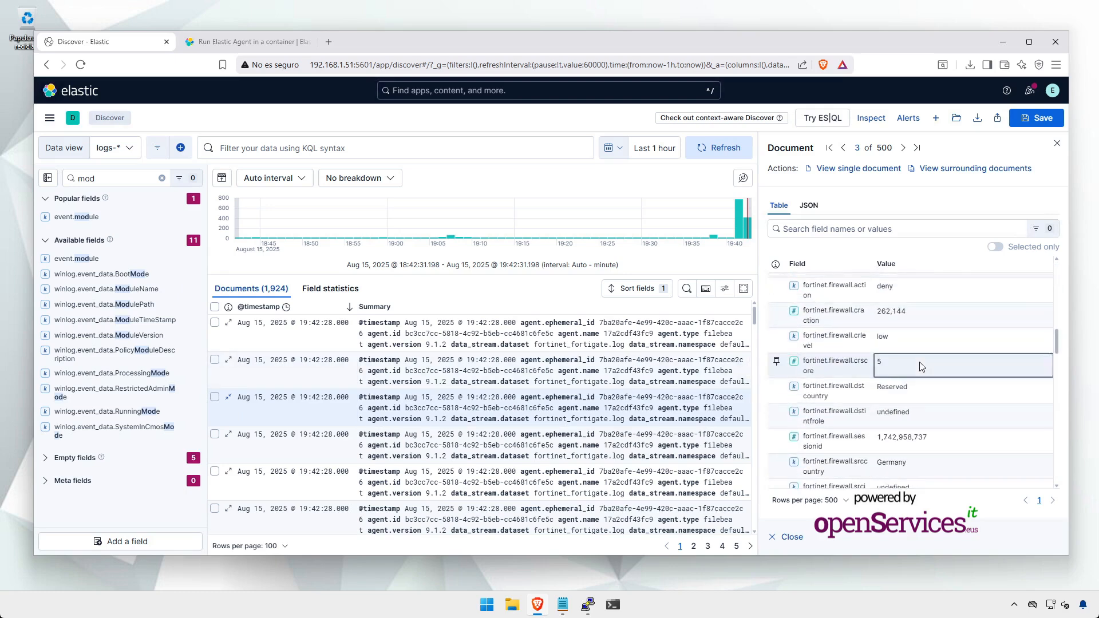
scroll(925, 338, down, 5)
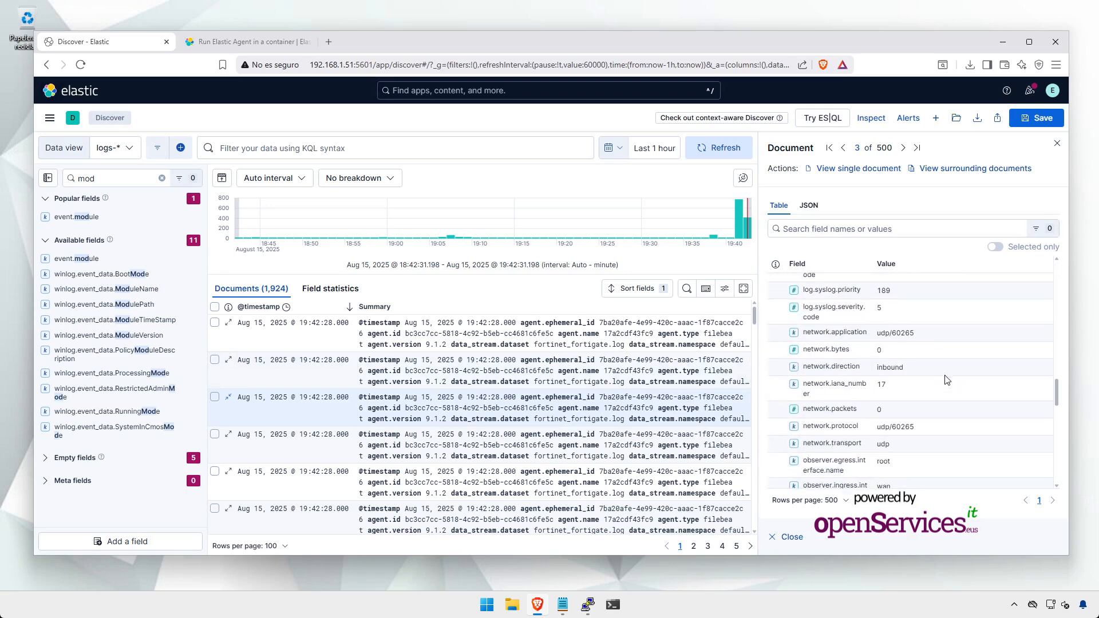
scroll(946, 367, down, 5)
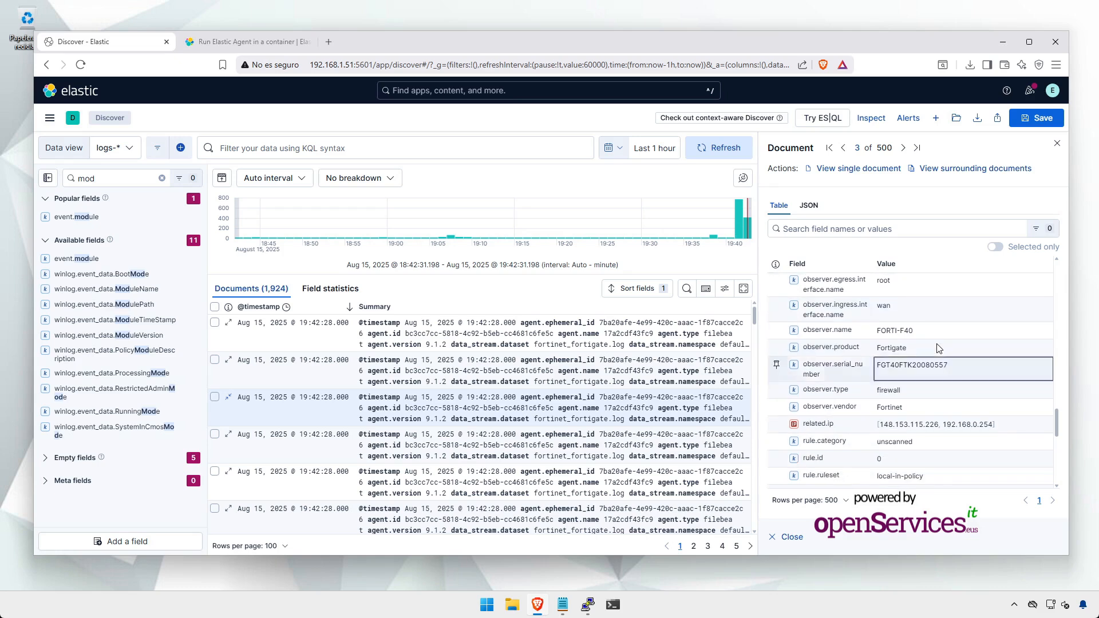
scroll(945, 343, down, 1)
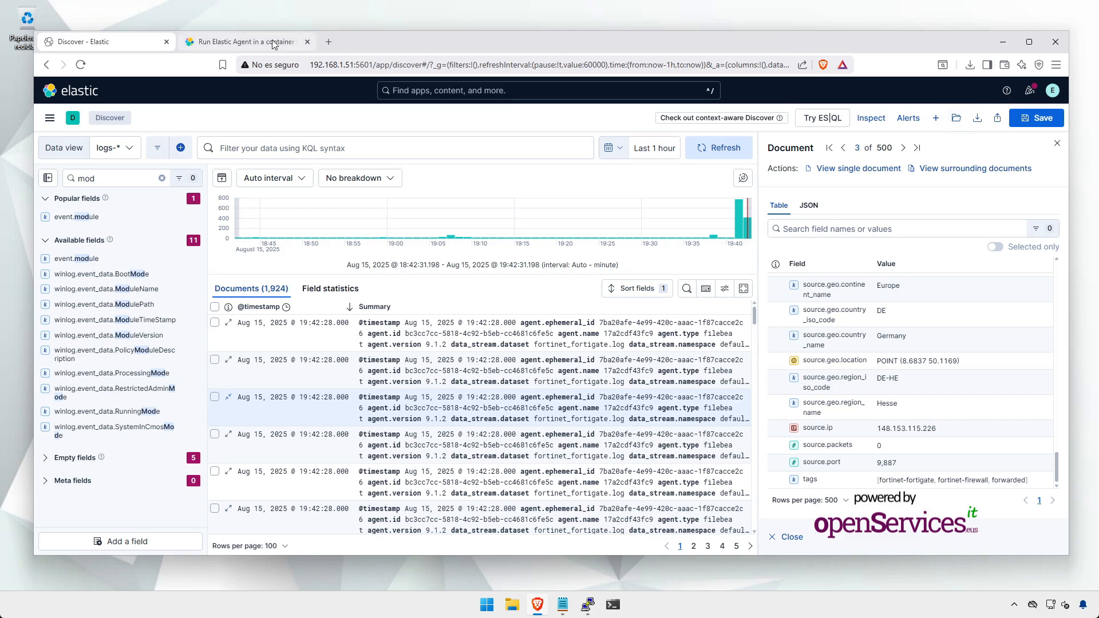
click(1003, 43)
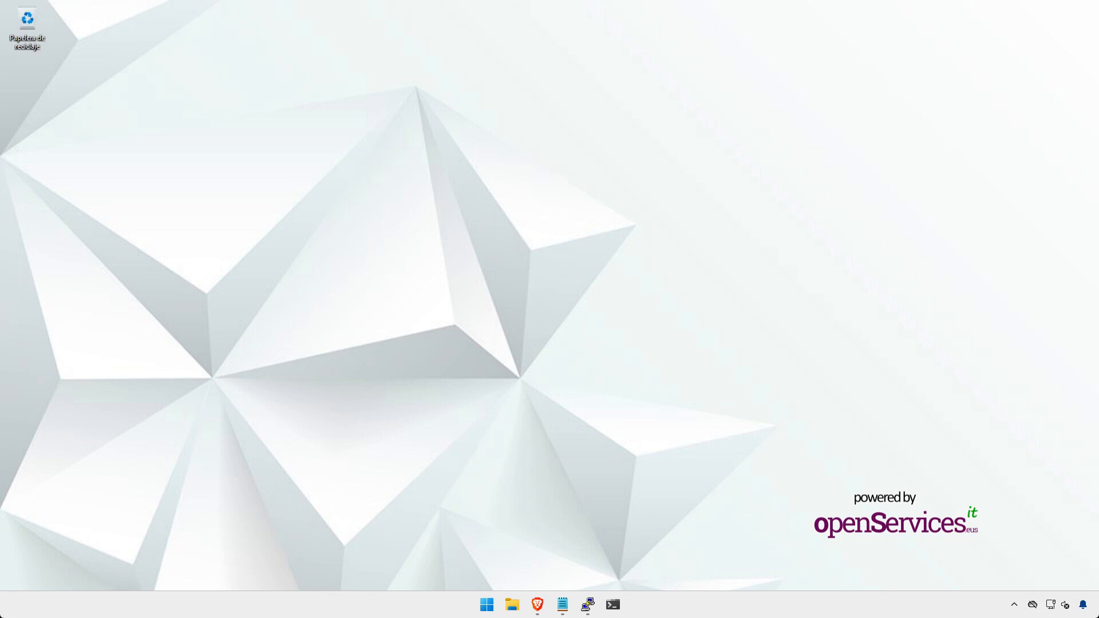
click(538, 604)
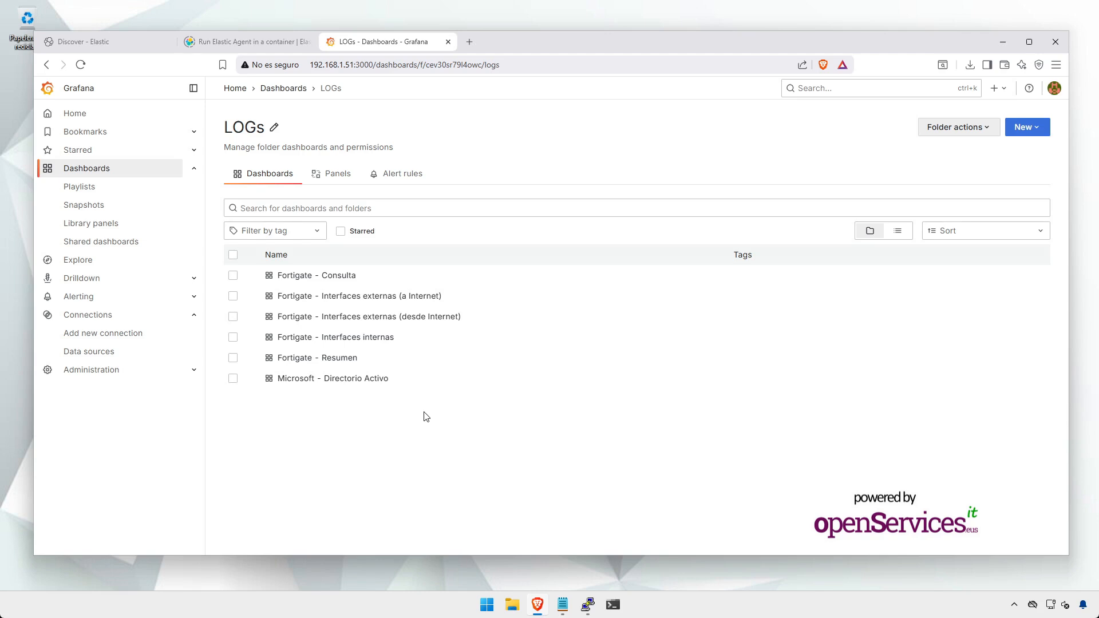
Step: Open Fortigate Resumen, Consulta, Interfaces externas and Interfaces internas in new tabs, then view Resumen
middle_click(334, 360)
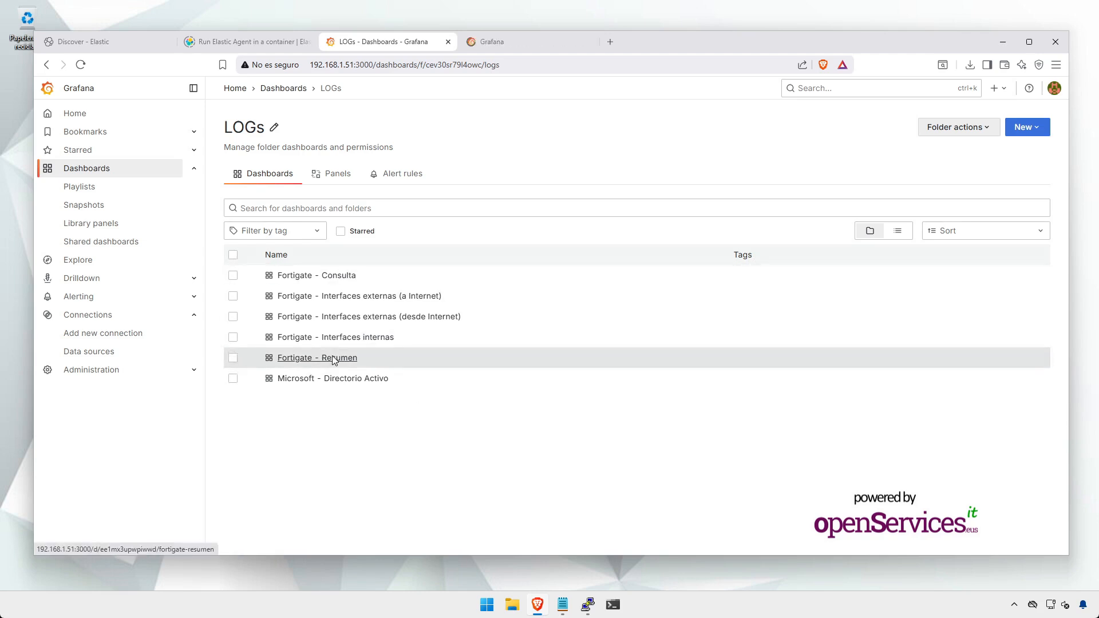
middle_click(331, 280)
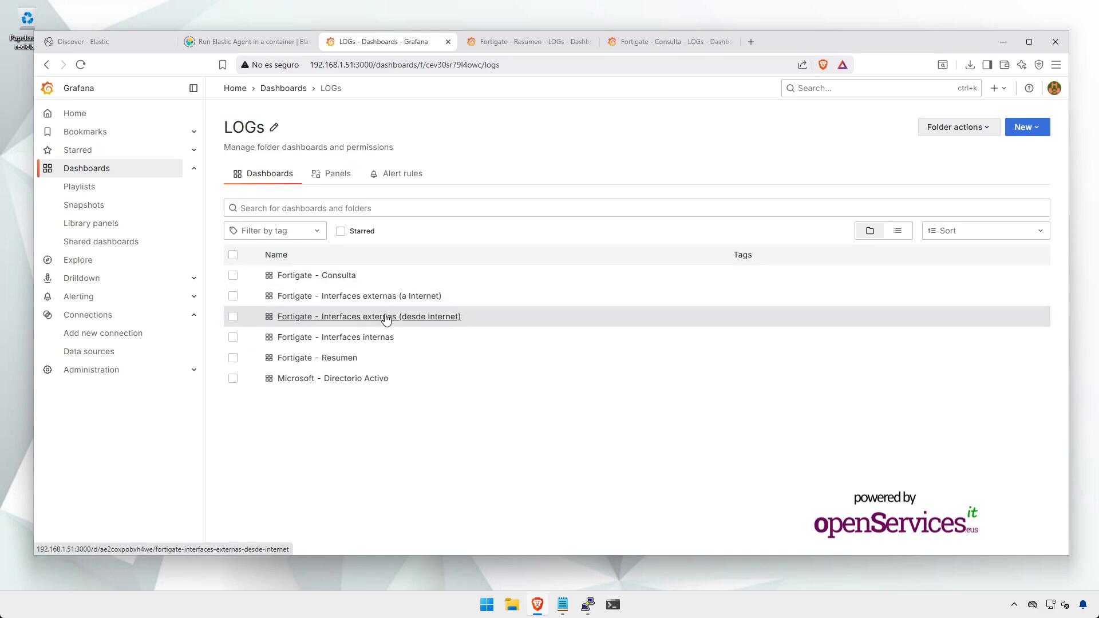
middle_click(386, 319)
middle_click(370, 338)
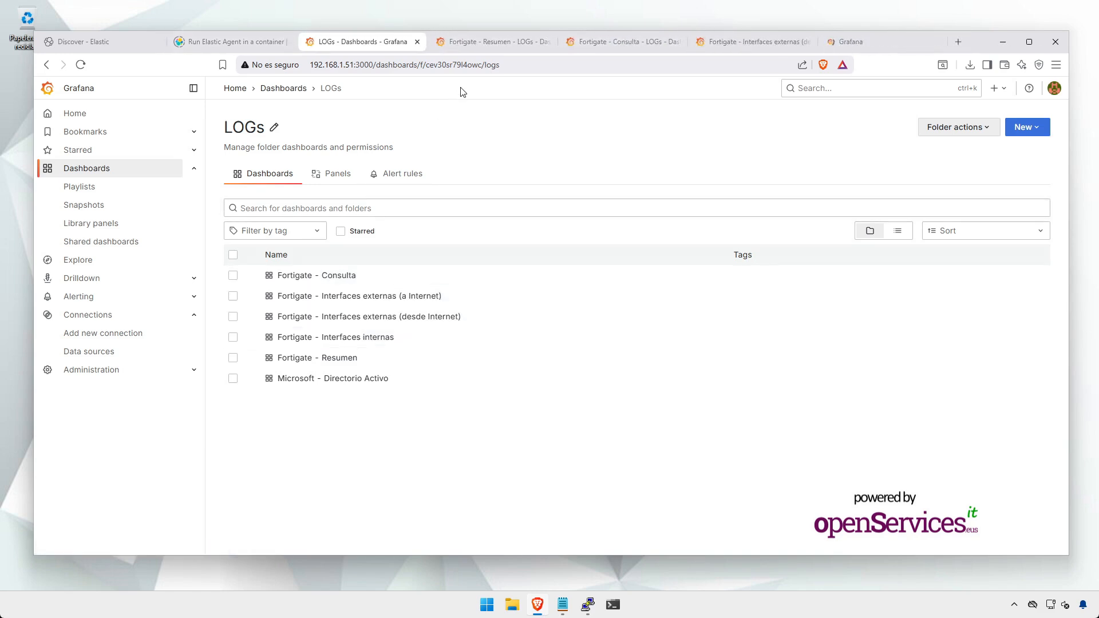
click(514, 42)
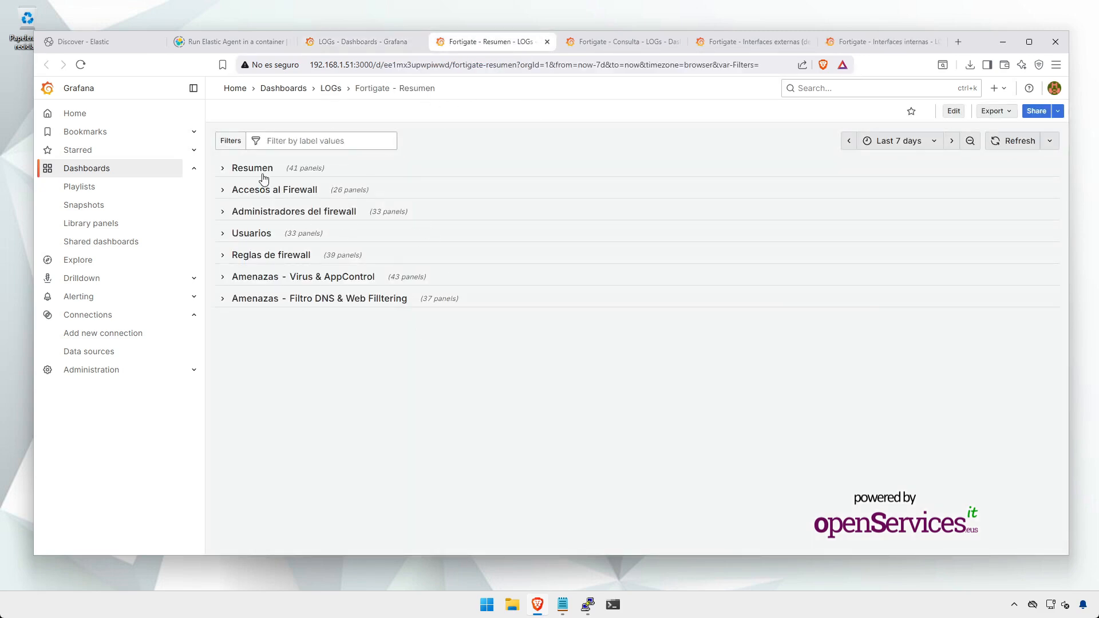
Step: Expand the Resumen row, scroll through its firewall summary stat panels, then collapse it again
click(221, 171)
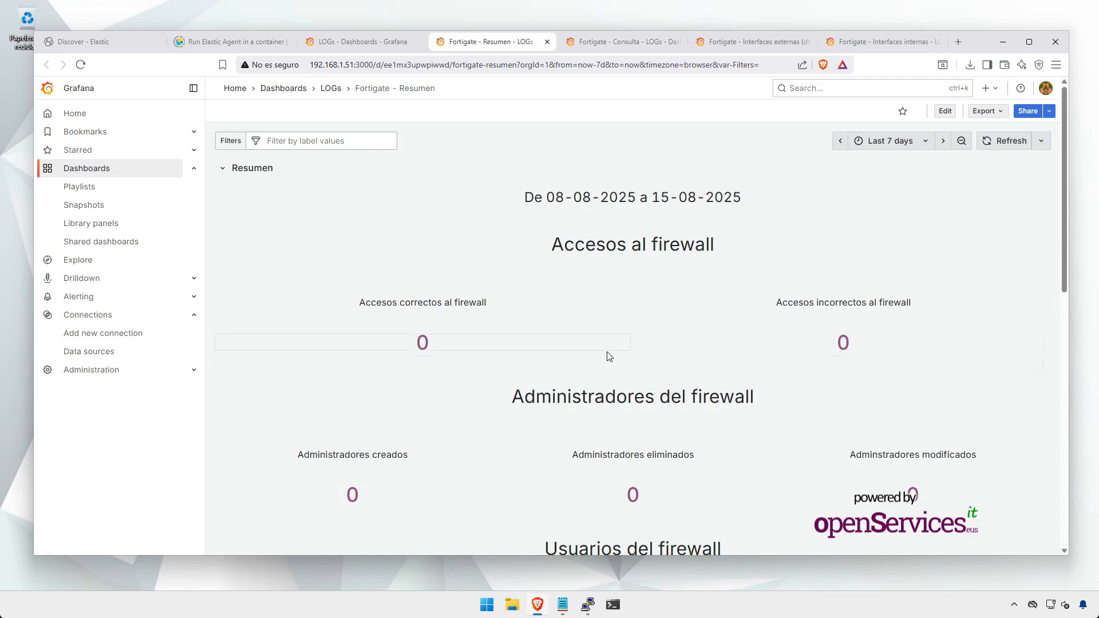
scroll(612, 354, down, 3)
scroll(623, 350, down, 2)
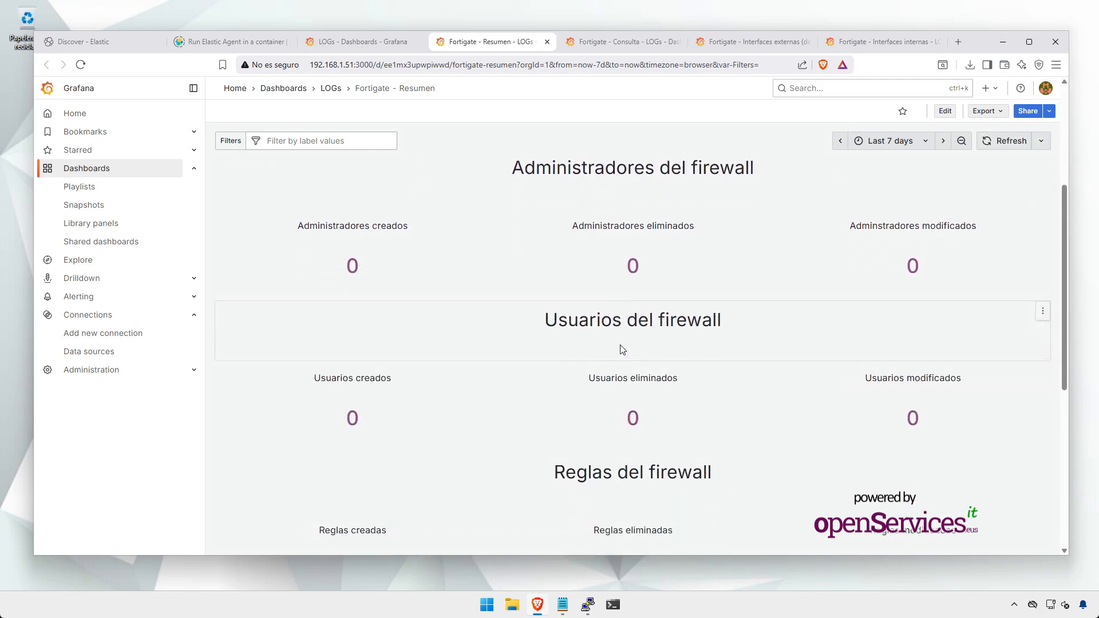
scroll(623, 350, down, 1)
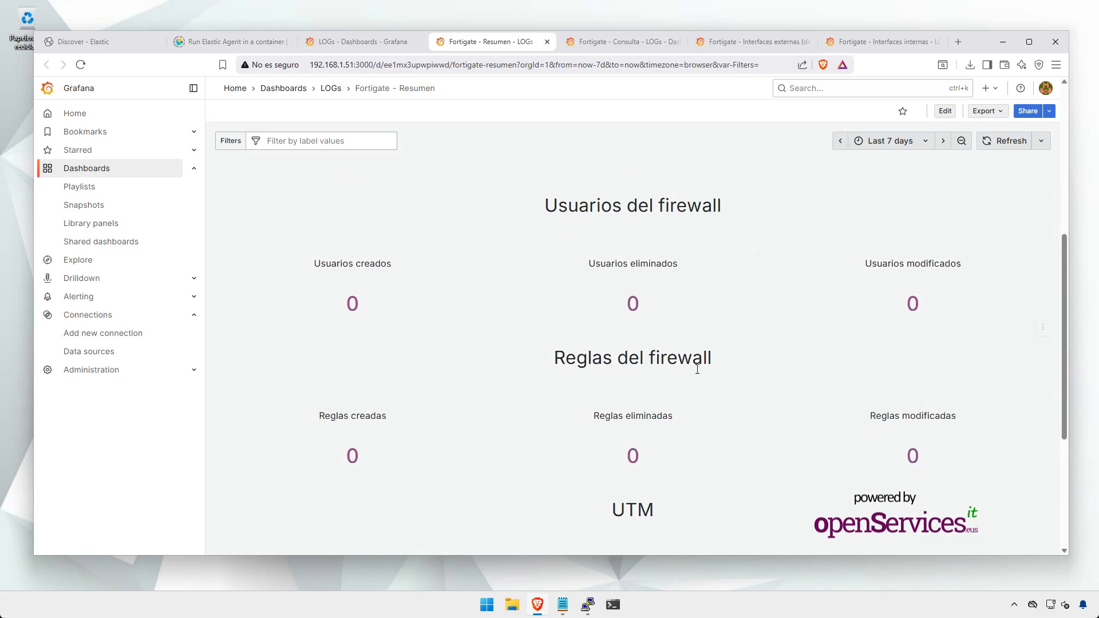
scroll(633, 314, down, 3)
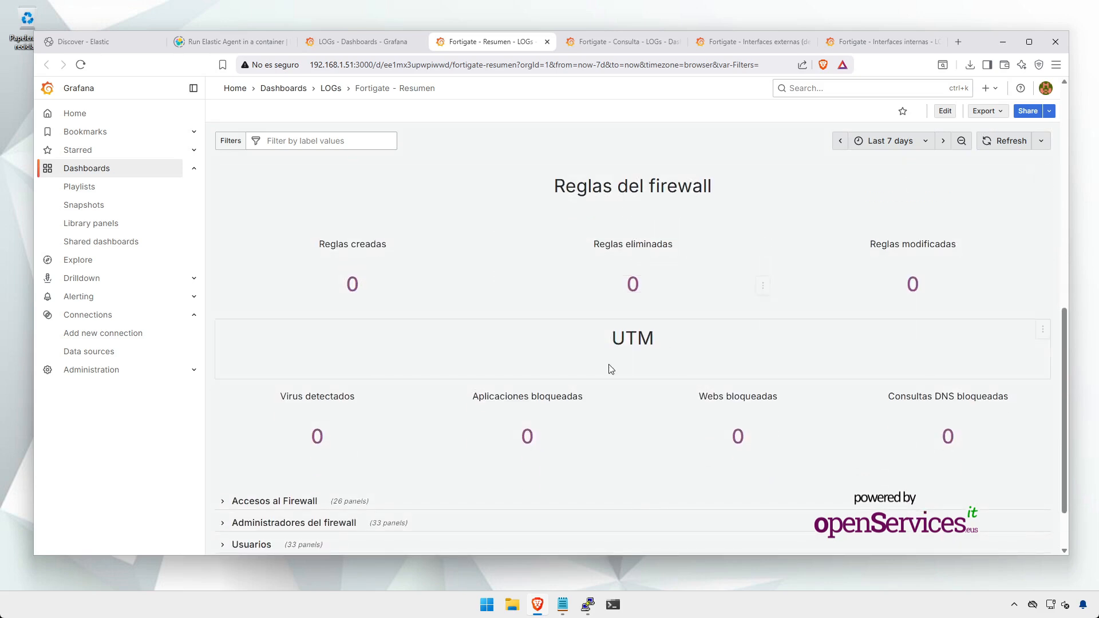
scroll(611, 368, up, 8)
scroll(275, 220, up, 1)
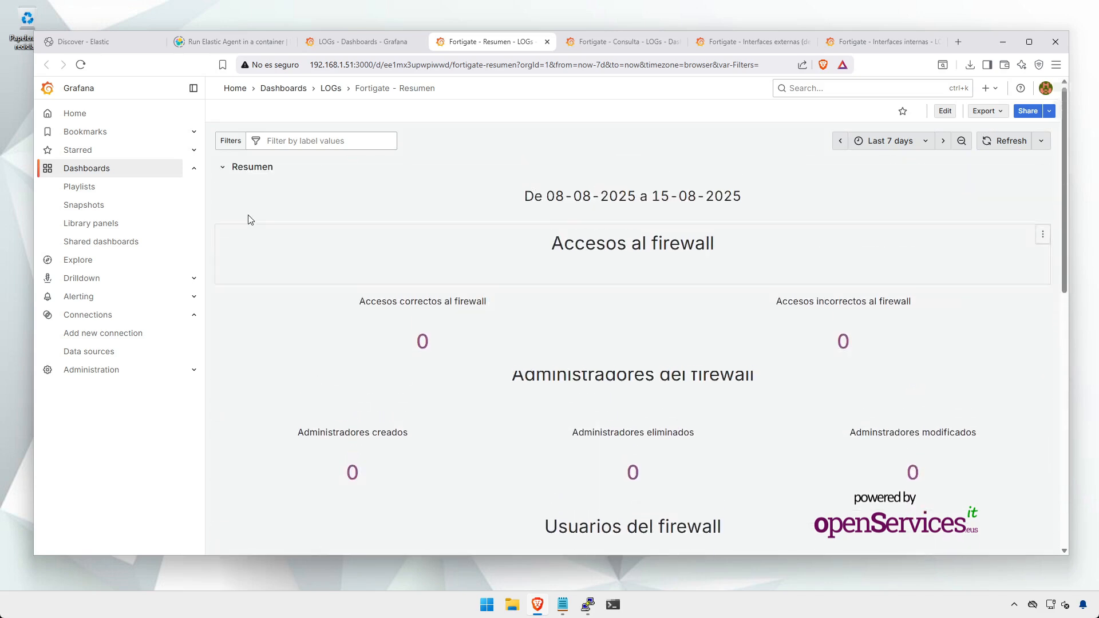
click(228, 172)
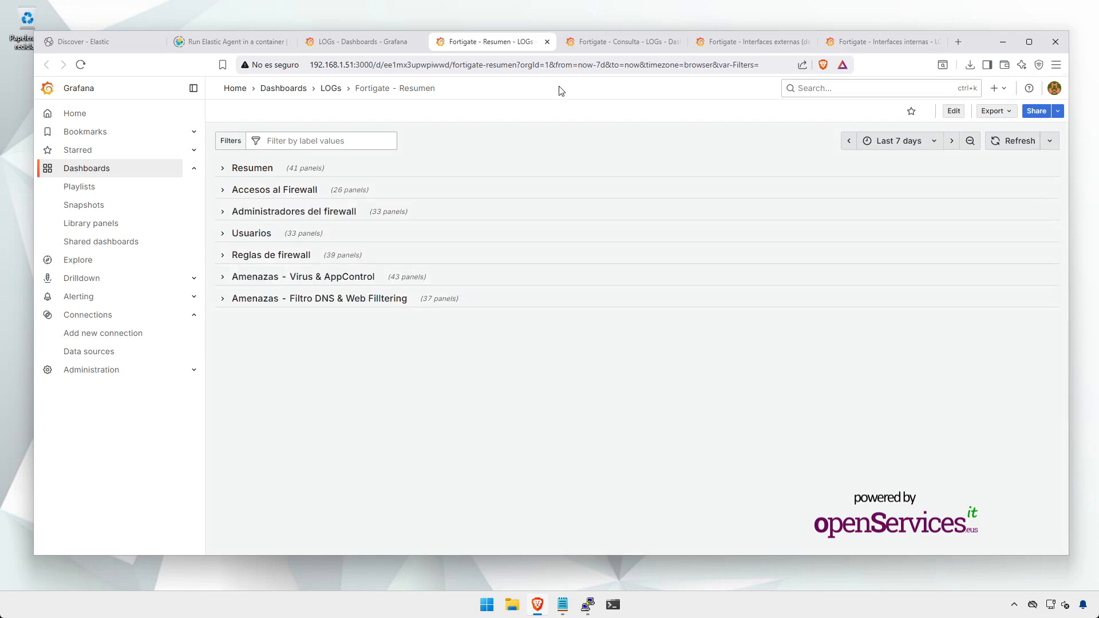
click(588, 46)
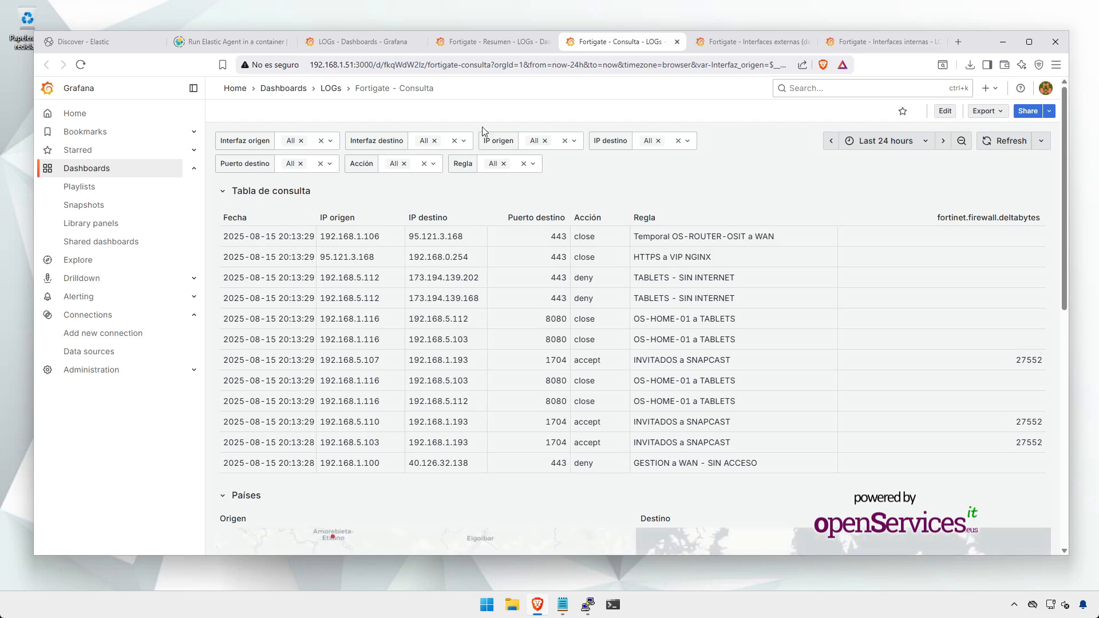
Step: Set the Consulta time range to Last 5 minutes and leave auto-refresh Off
click(902, 142)
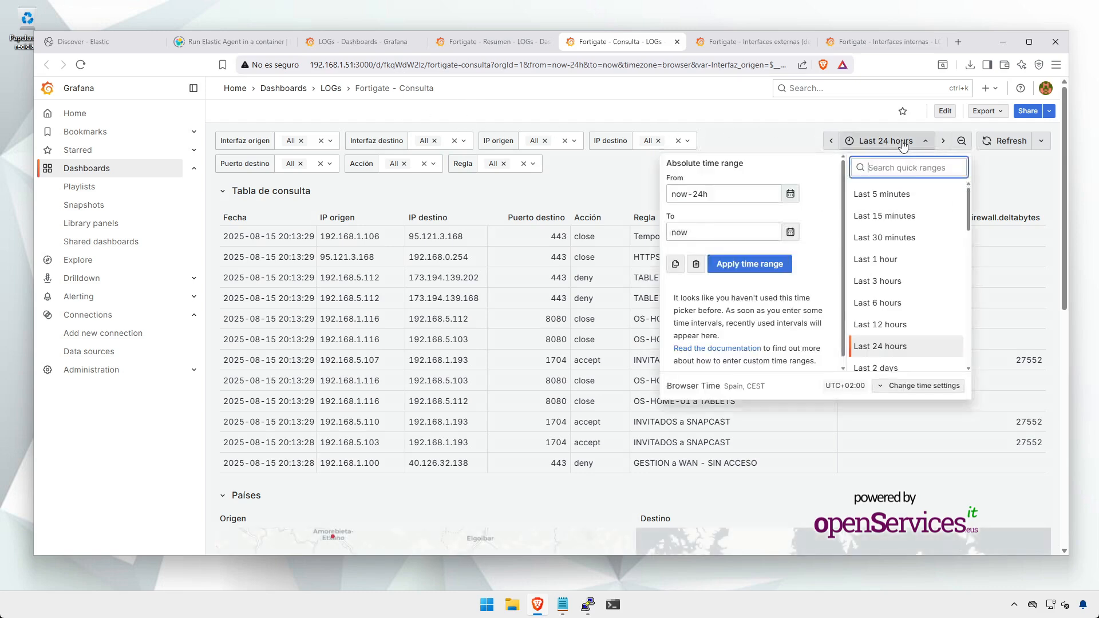
click(901, 194)
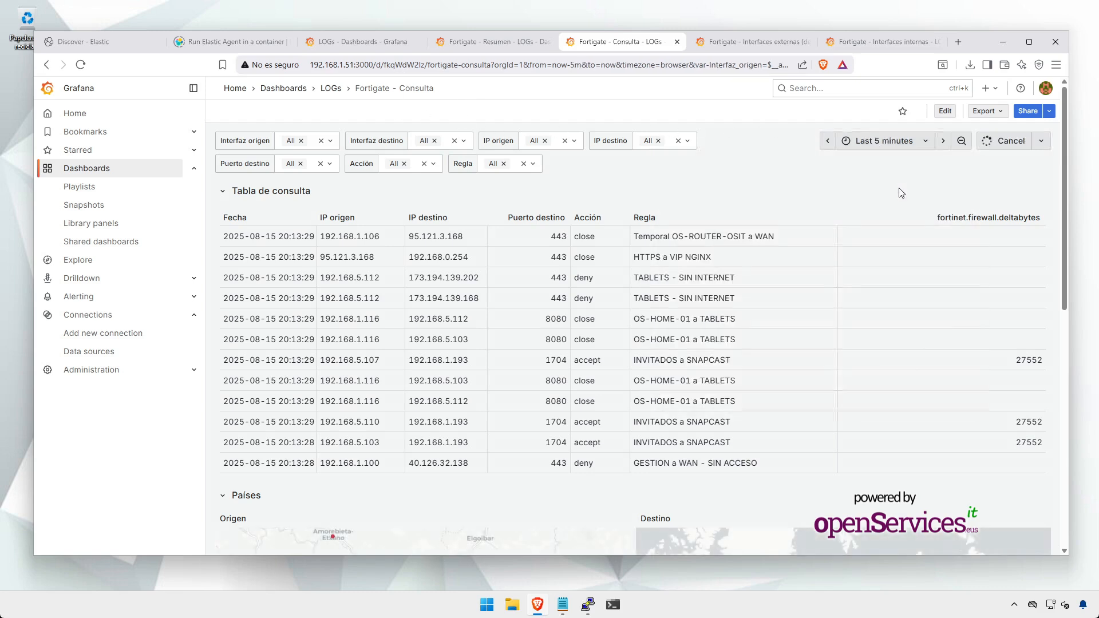
click(1043, 146)
click(1027, 199)
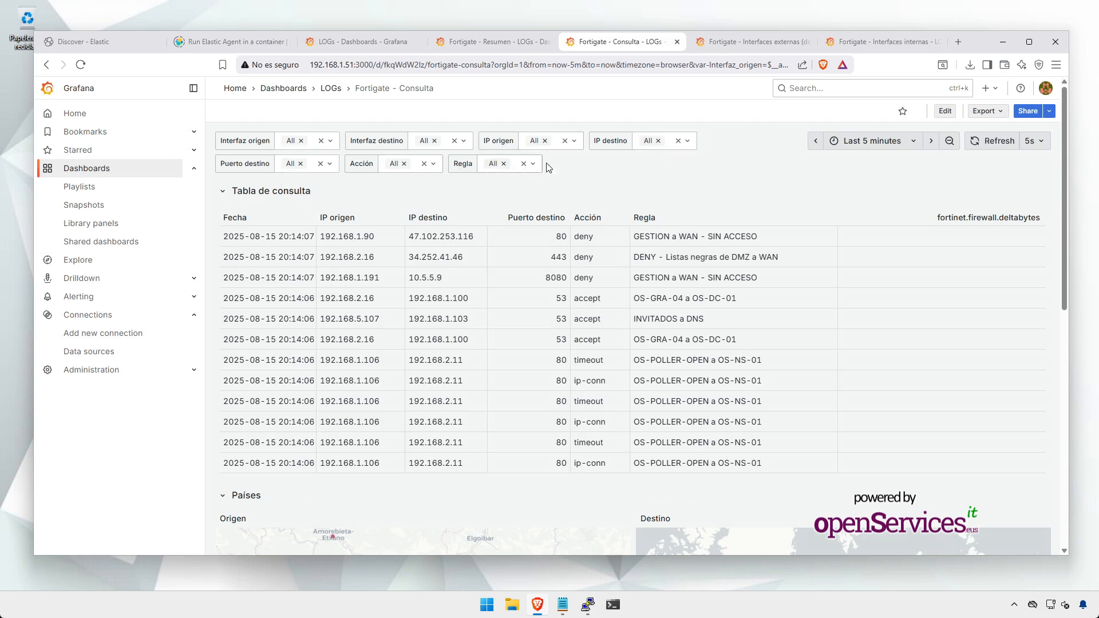
click(1034, 141)
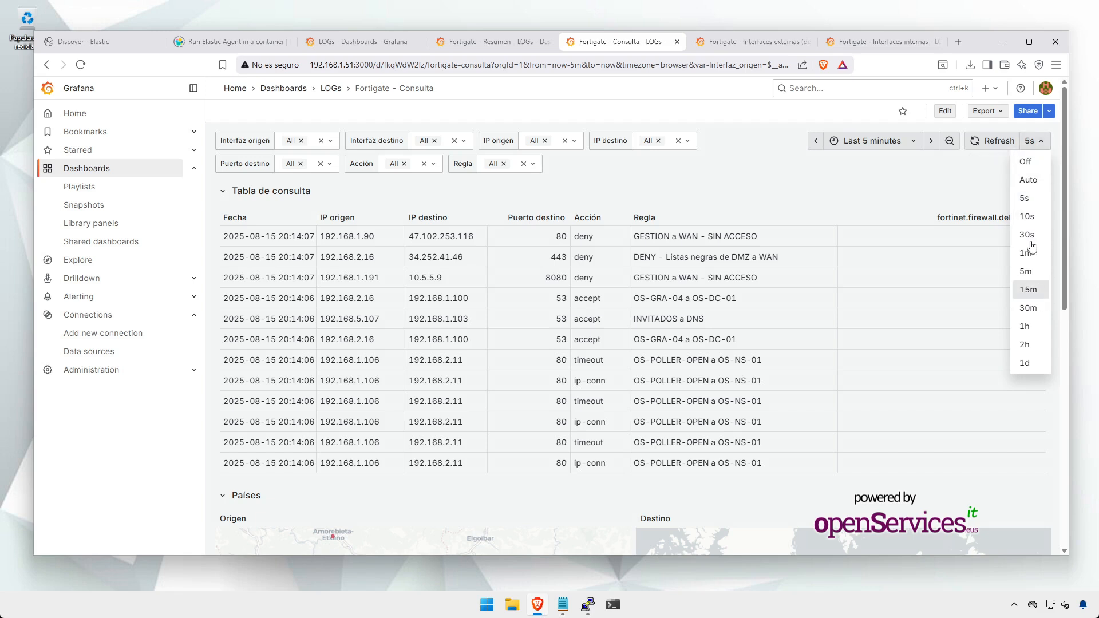
click(1033, 166)
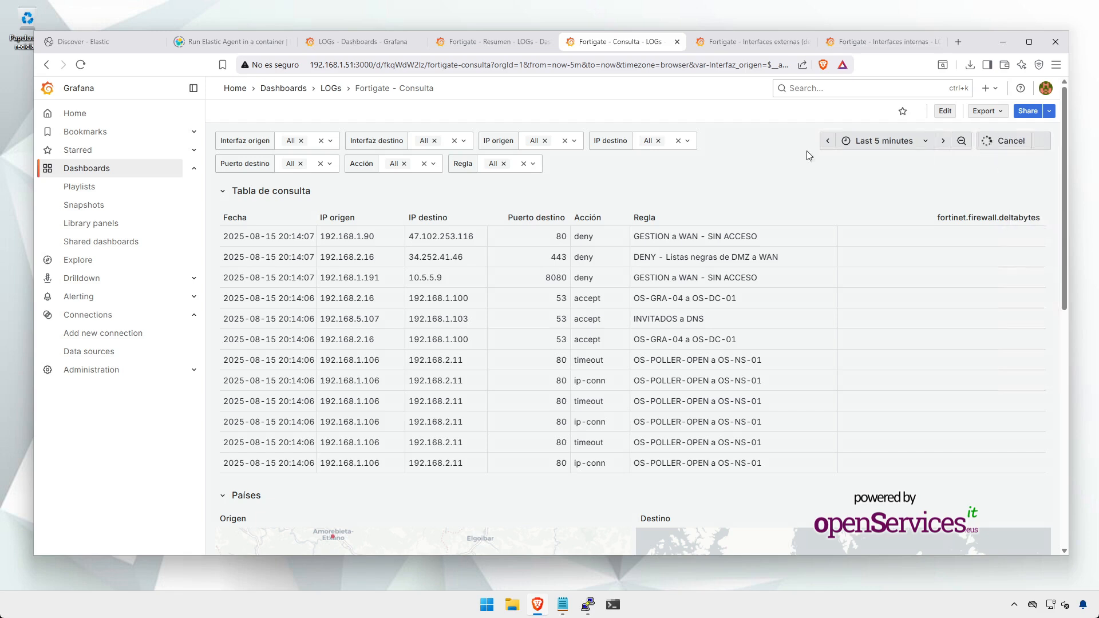
Step: Browse the Regla rule list without changing it, then collapse the Tabla de consulta row
click(536, 165)
scroll(540, 251, down, 5)
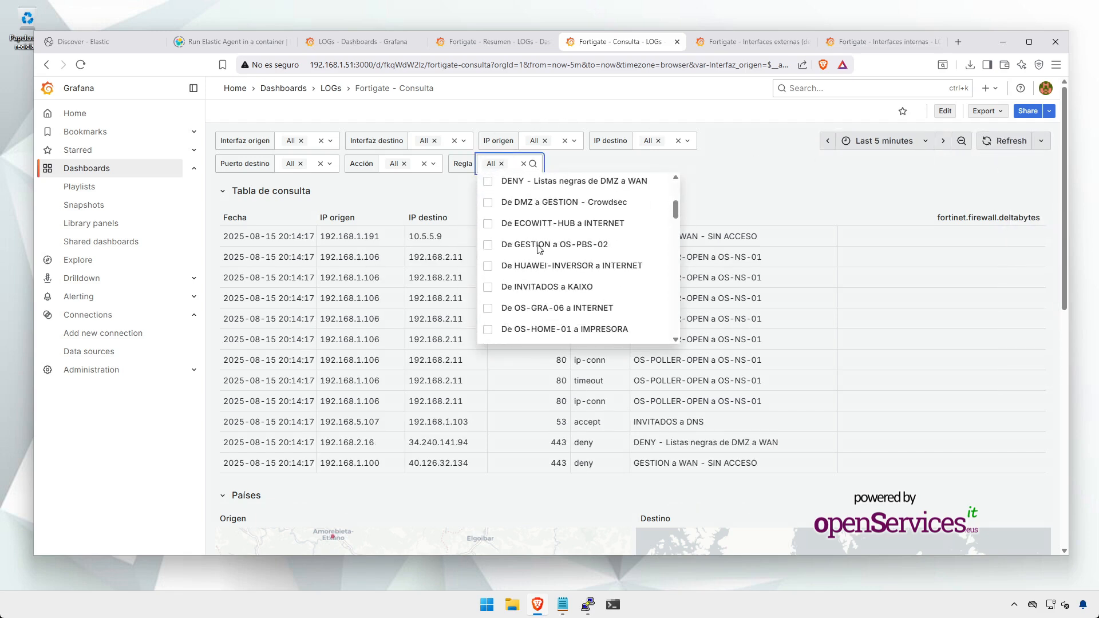
click(583, 169)
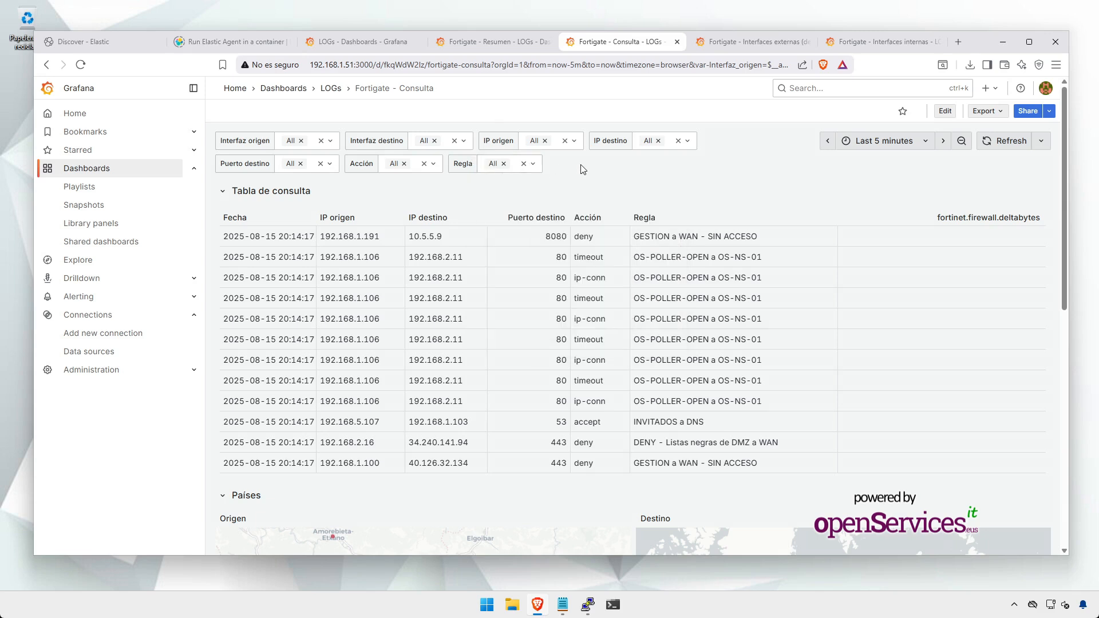
click(227, 194)
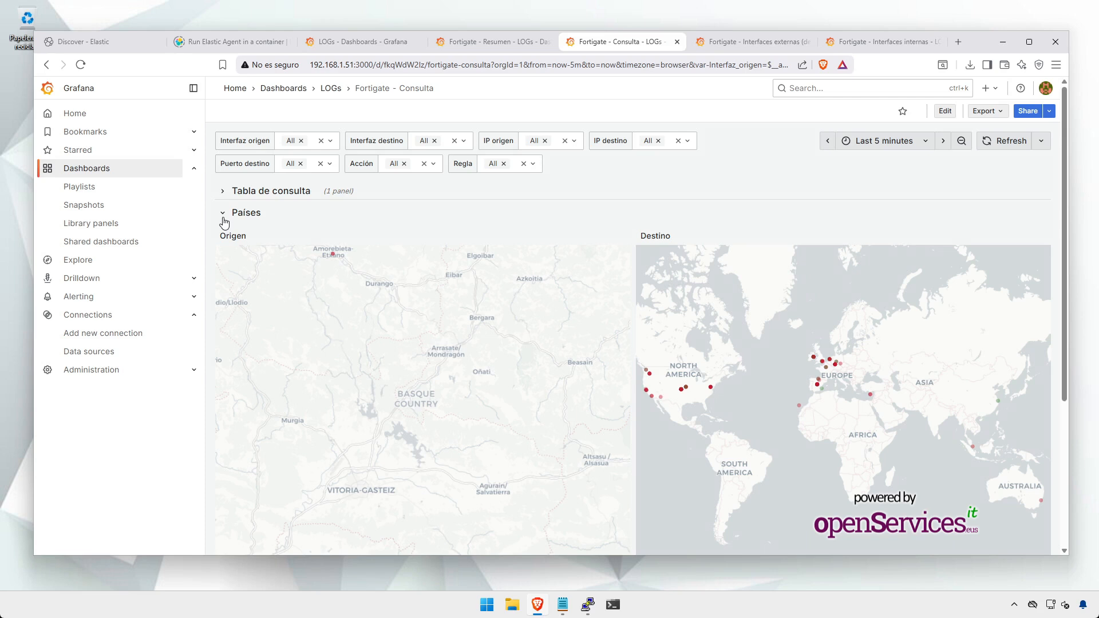
Step: Collapse Países, preview and collapse the Sankey and Direcciones IP origen rows, then go to Interfaces externas
click(224, 218)
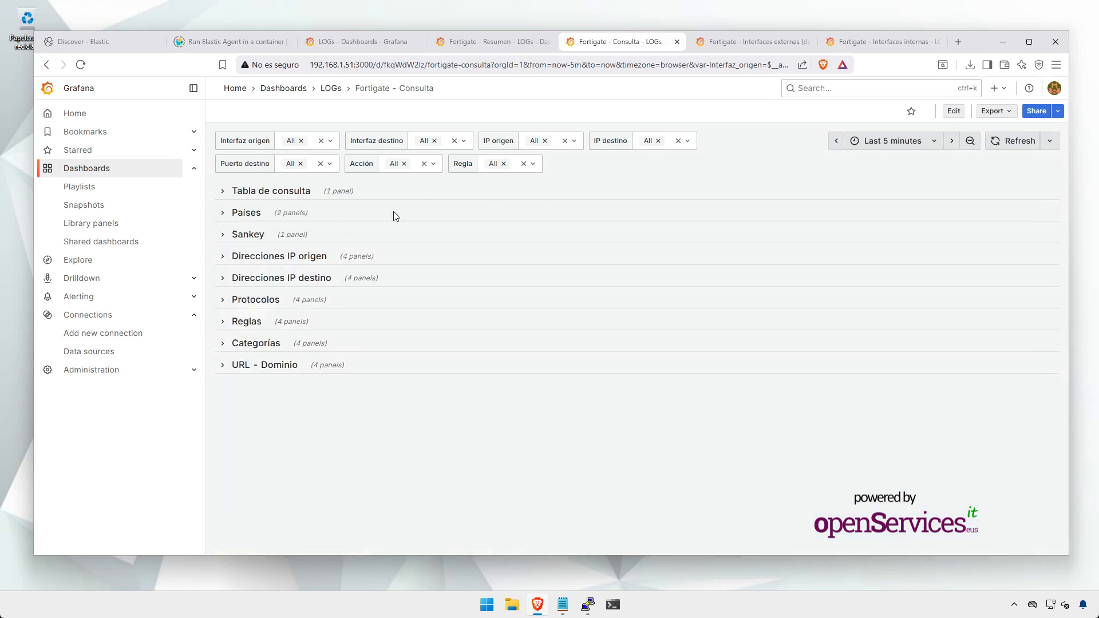
click(222, 236)
click(222, 236)
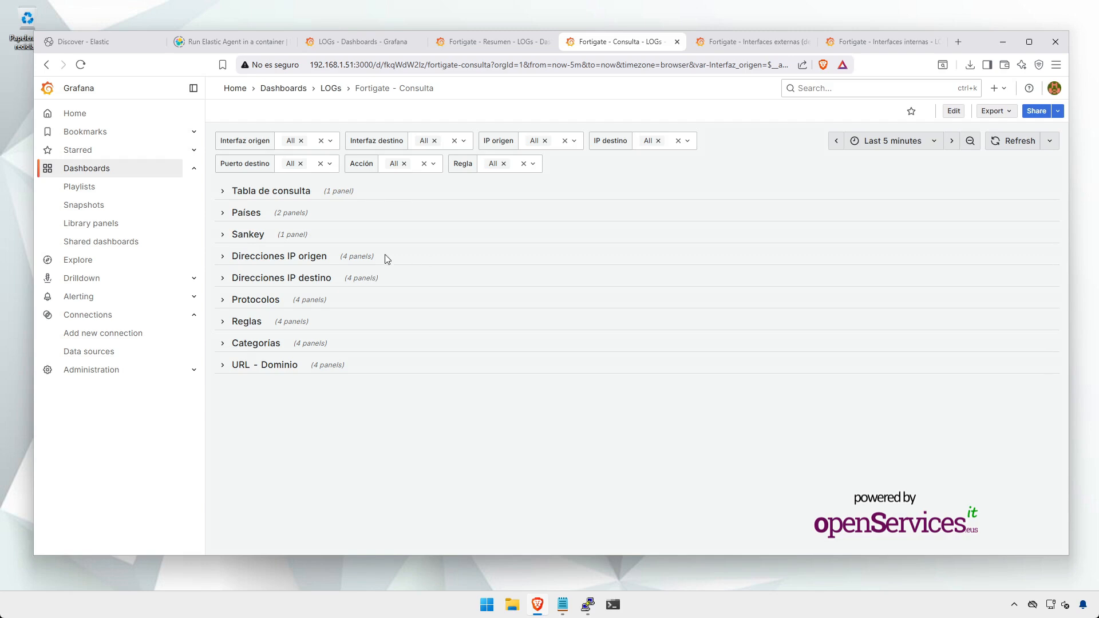
click(226, 257)
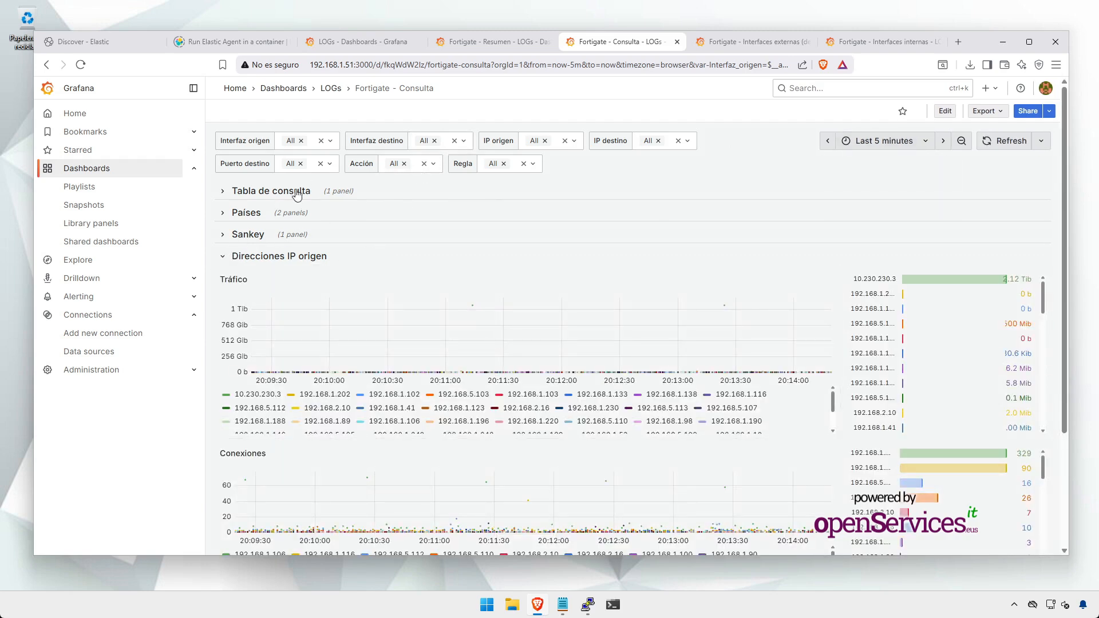
click(225, 257)
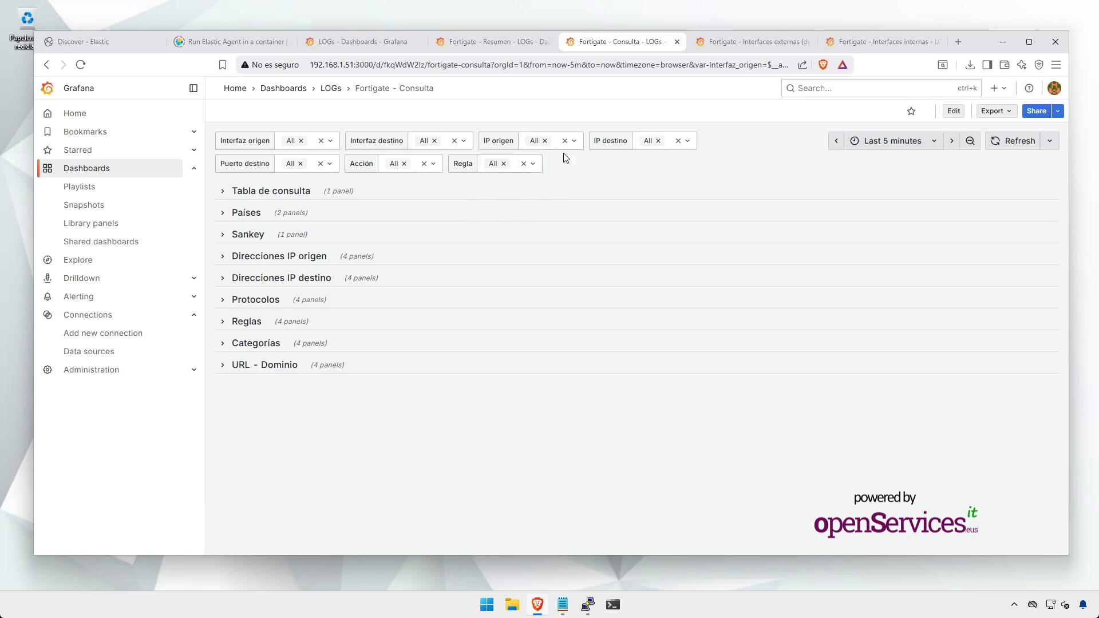
click(731, 51)
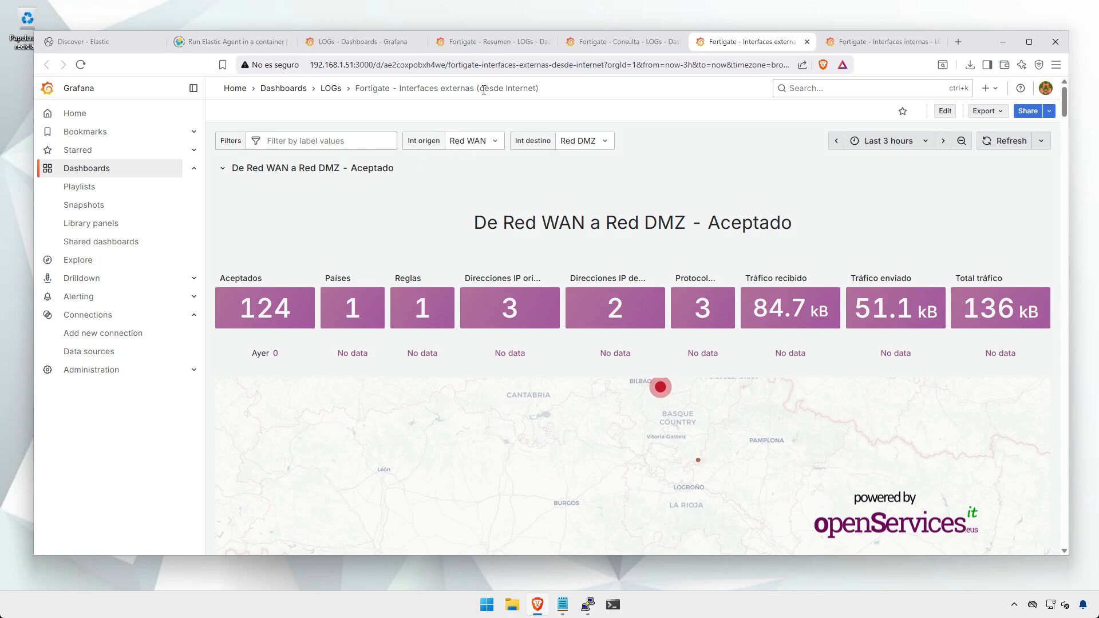
Step: Check the Int origen and Int destino options keeping Red DMZ, and toggle the Aceptado and Denegado rows
click(490, 142)
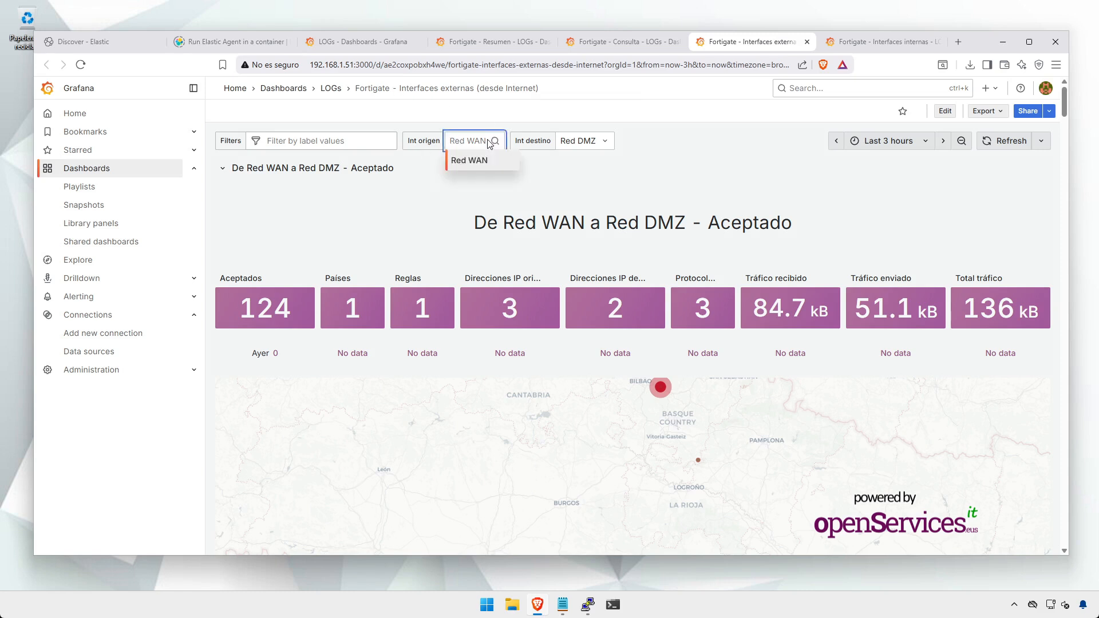
click(590, 139)
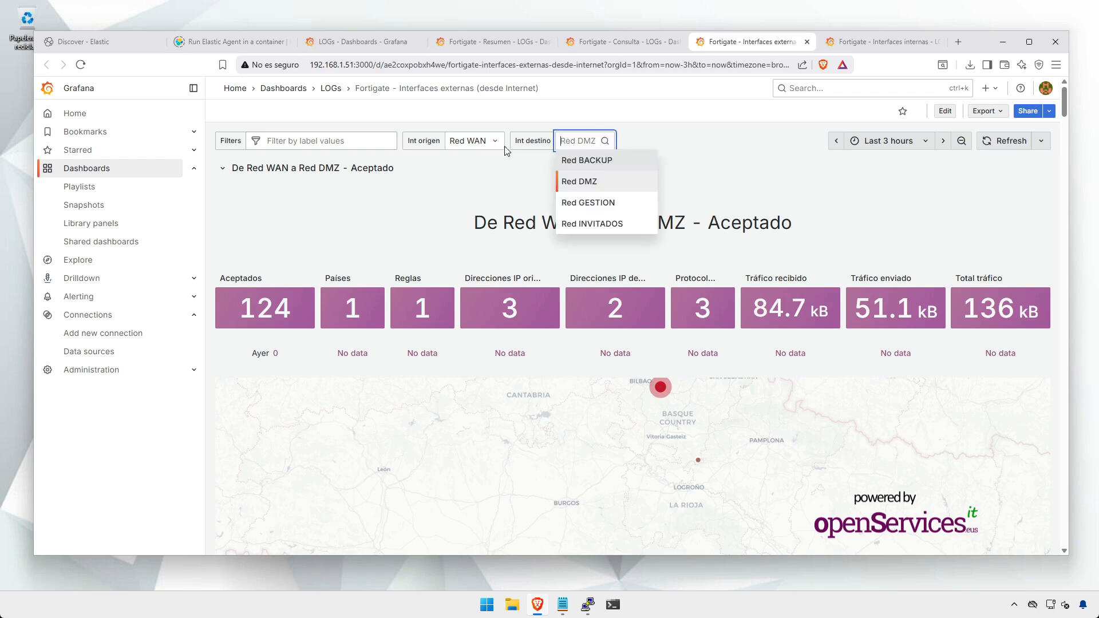
click(667, 140)
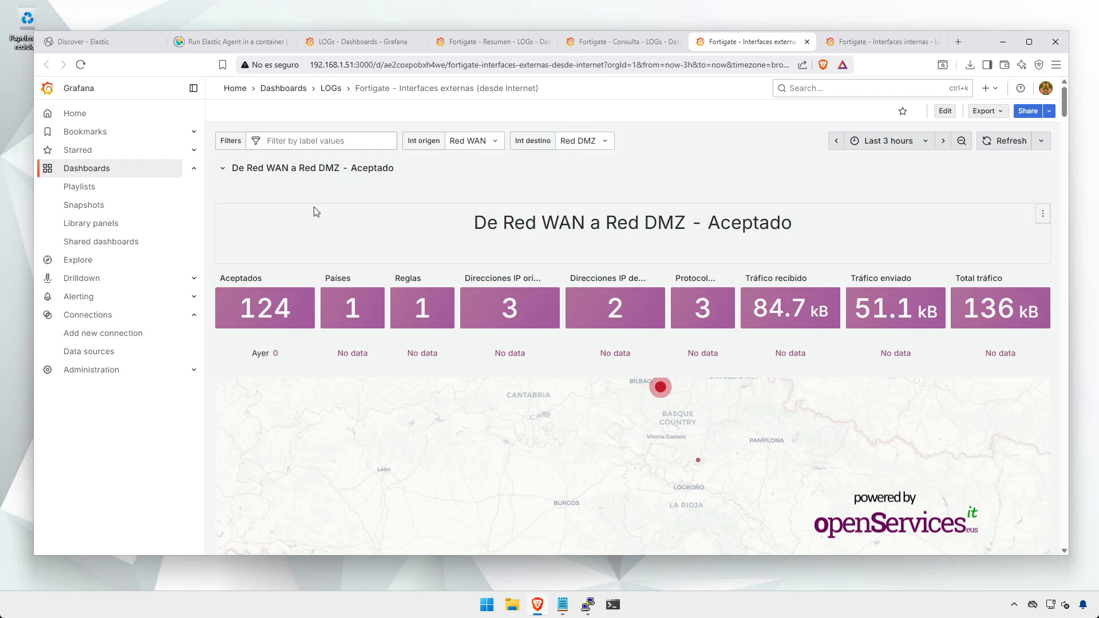
click(221, 170)
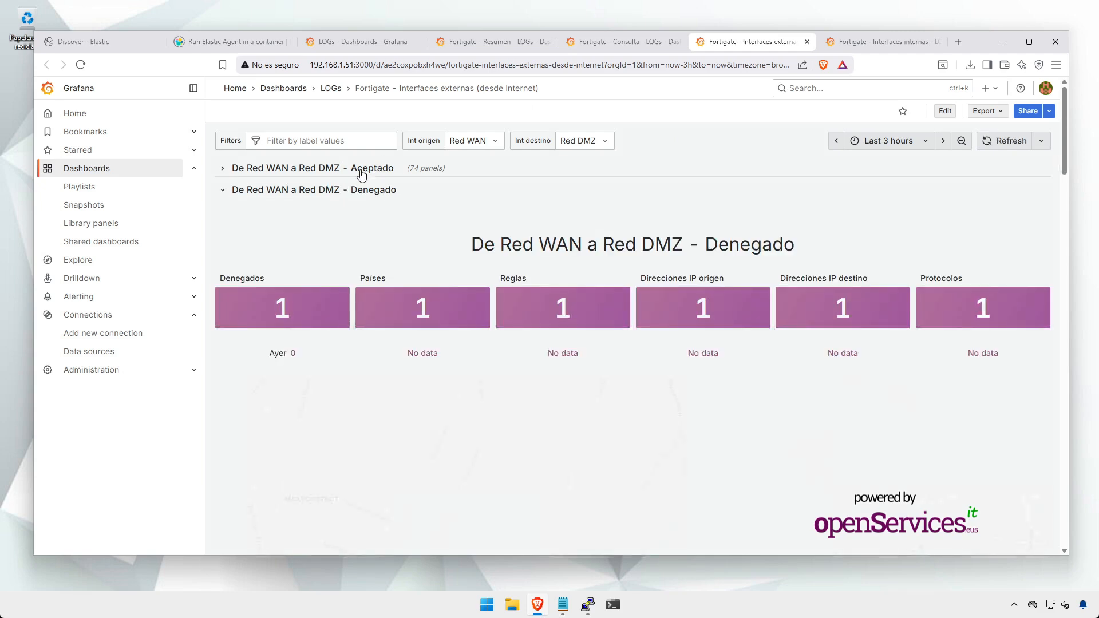
click(219, 190)
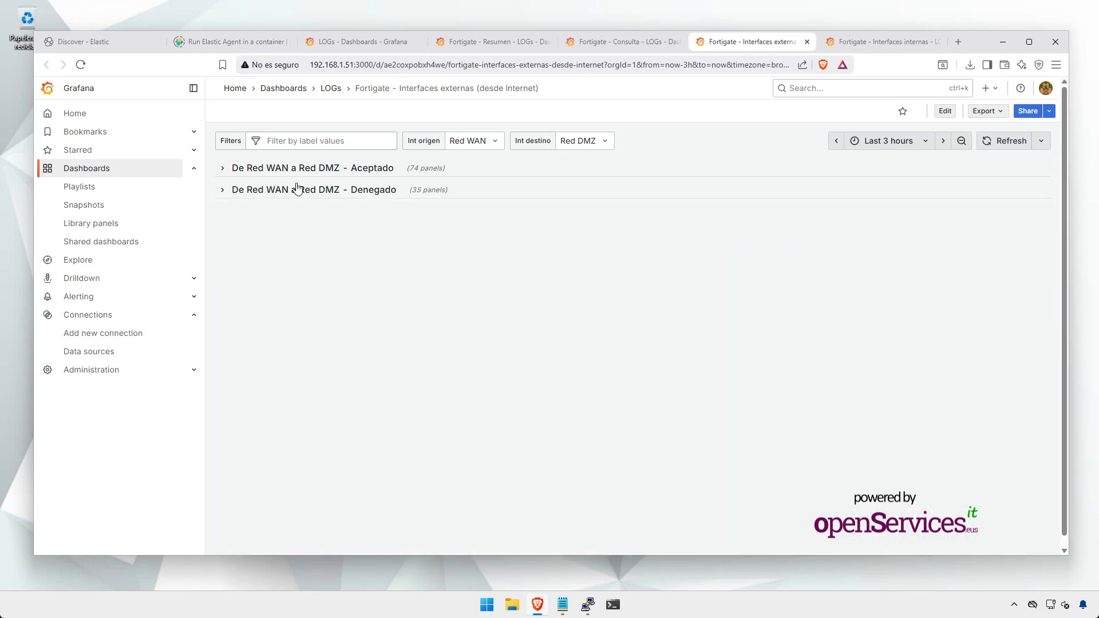
click(222, 169)
Step: Scroll through the Red WAN to Red DMZ accepted traffic charts, then go to Interfaces internas
scroll(211, 265, down, 1)
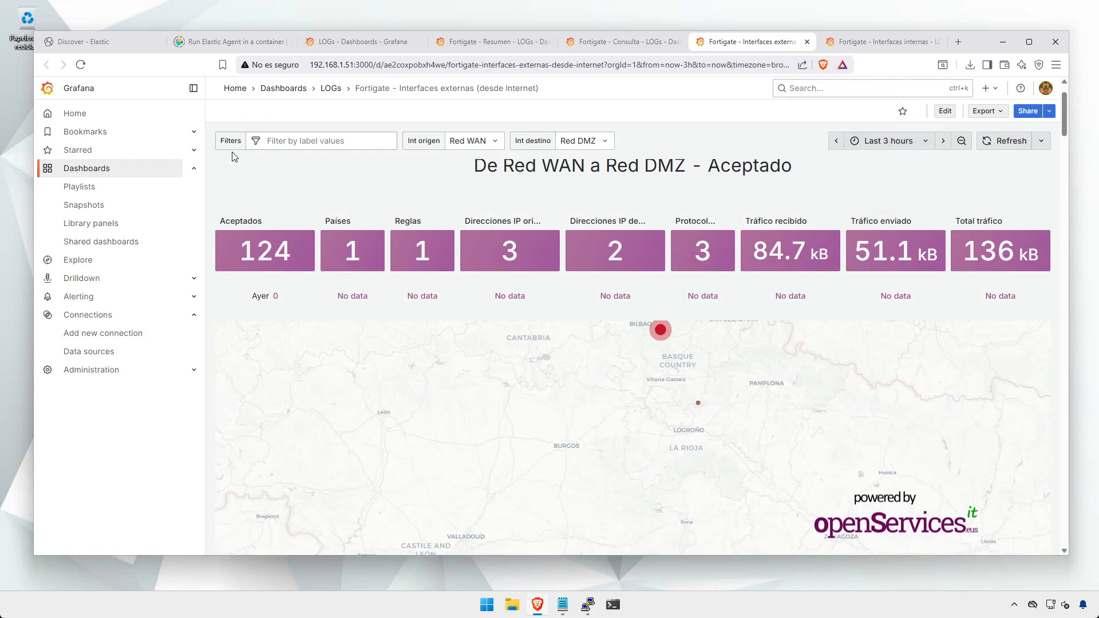
scroll(220, 158, down, 8)
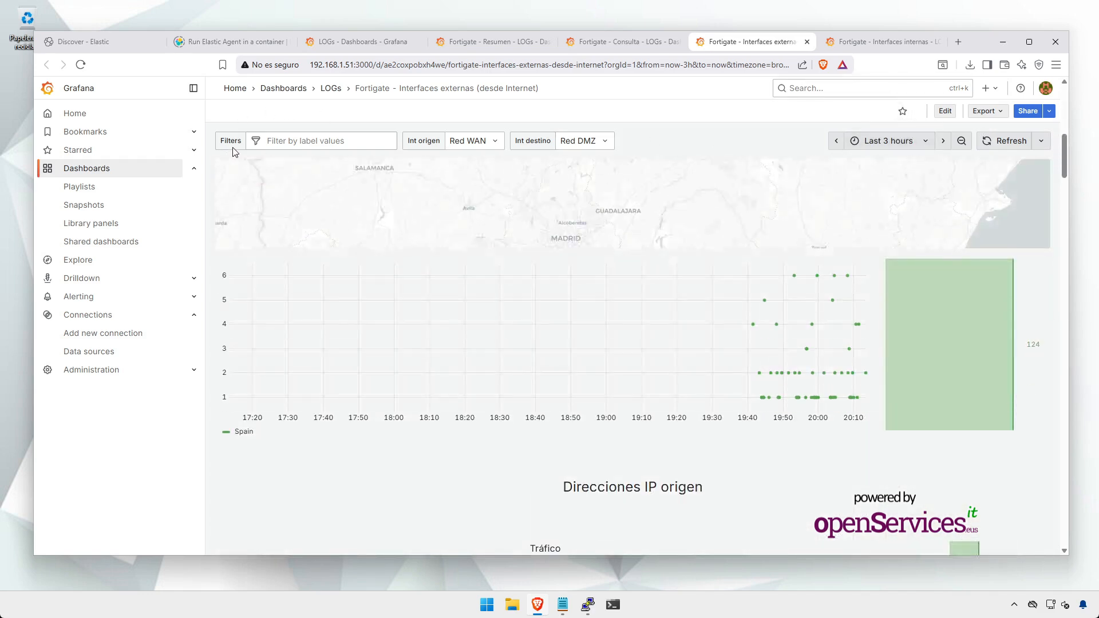
scroll(233, 150, down, 6)
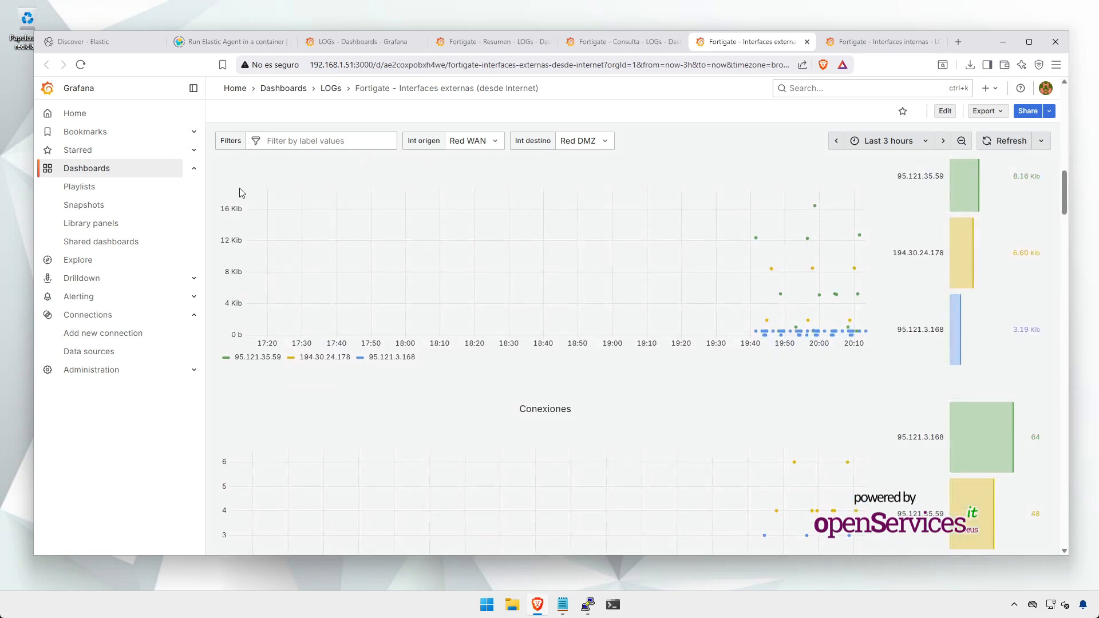
scroll(238, 223, down, 4)
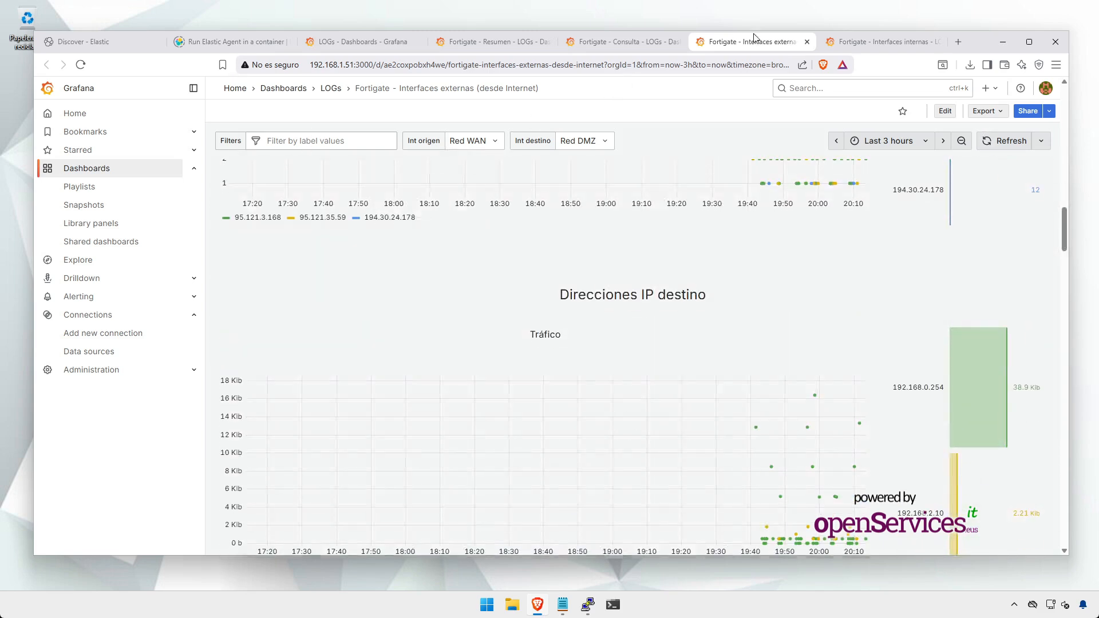
scroll(257, 344, down, 15)
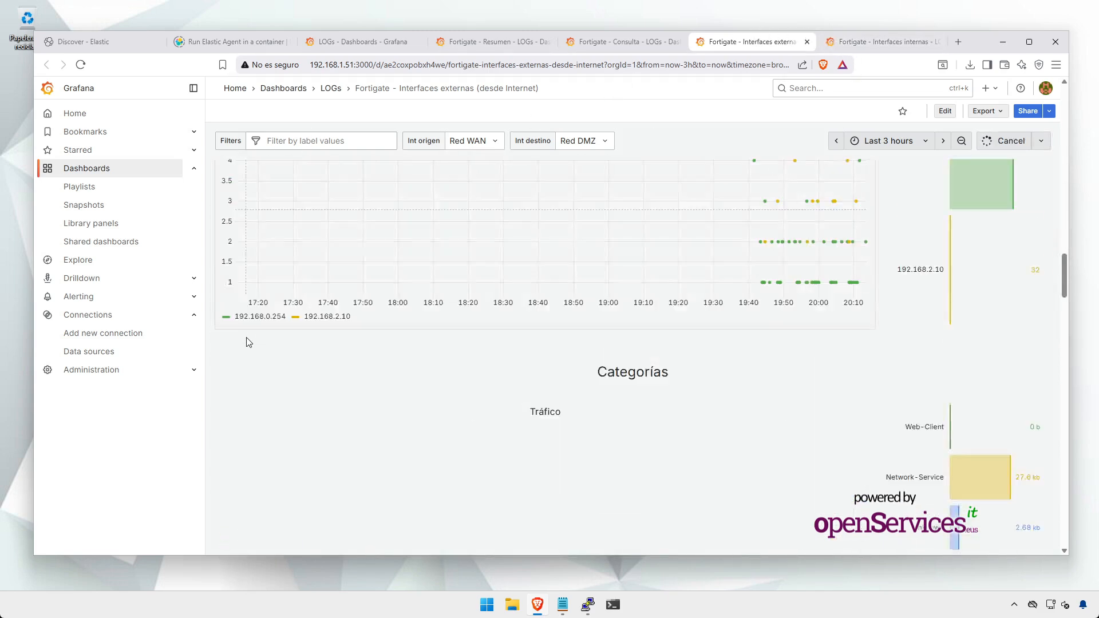
click(876, 41)
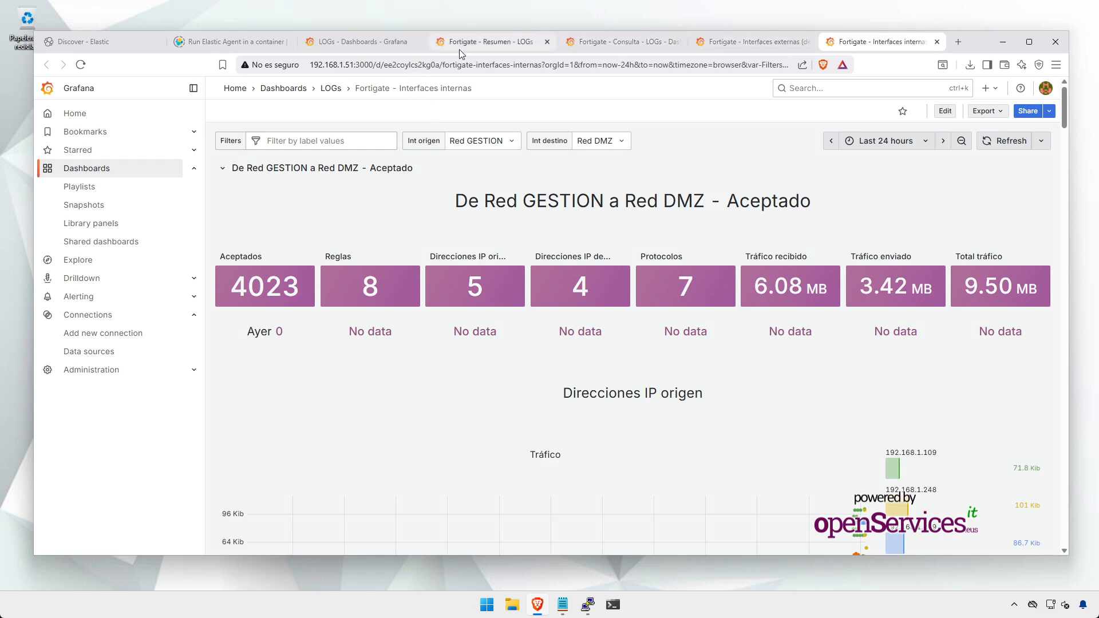
Step: Limit Interfaces internas to the last 30 minutes, then collapse and re-expand the GESTION to DMZ Aceptado row
click(886, 141)
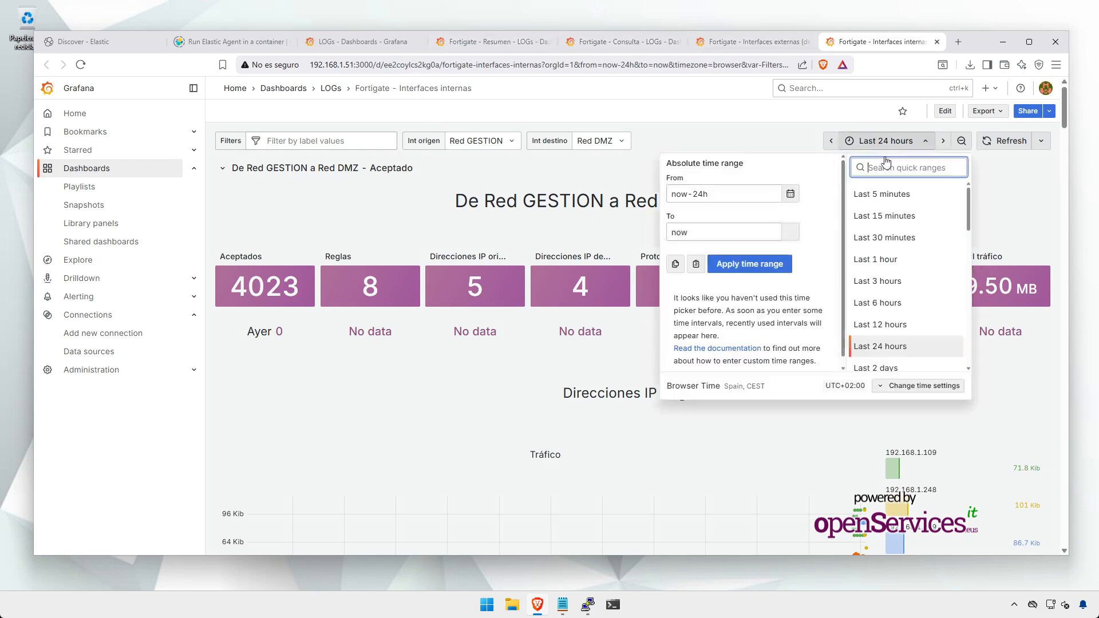
click(897, 233)
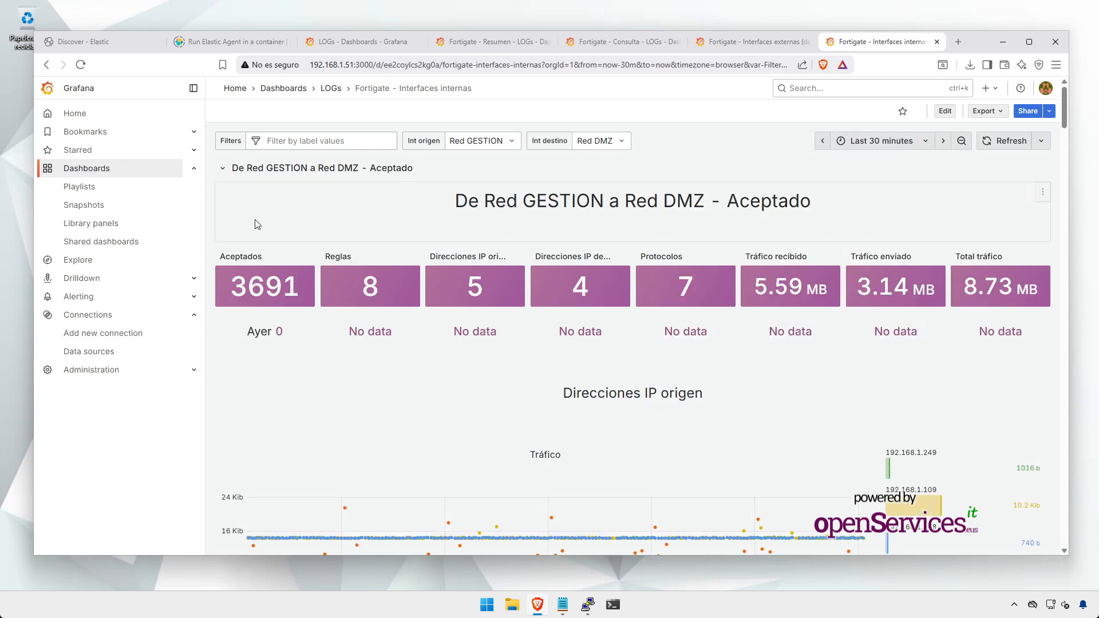
click(226, 168)
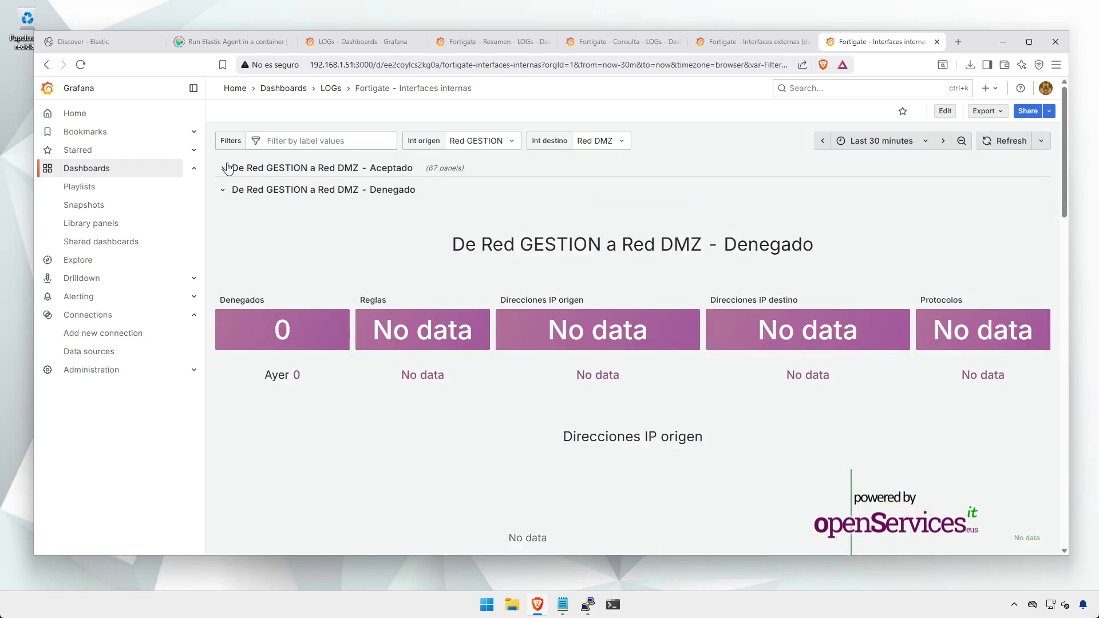
click(226, 168)
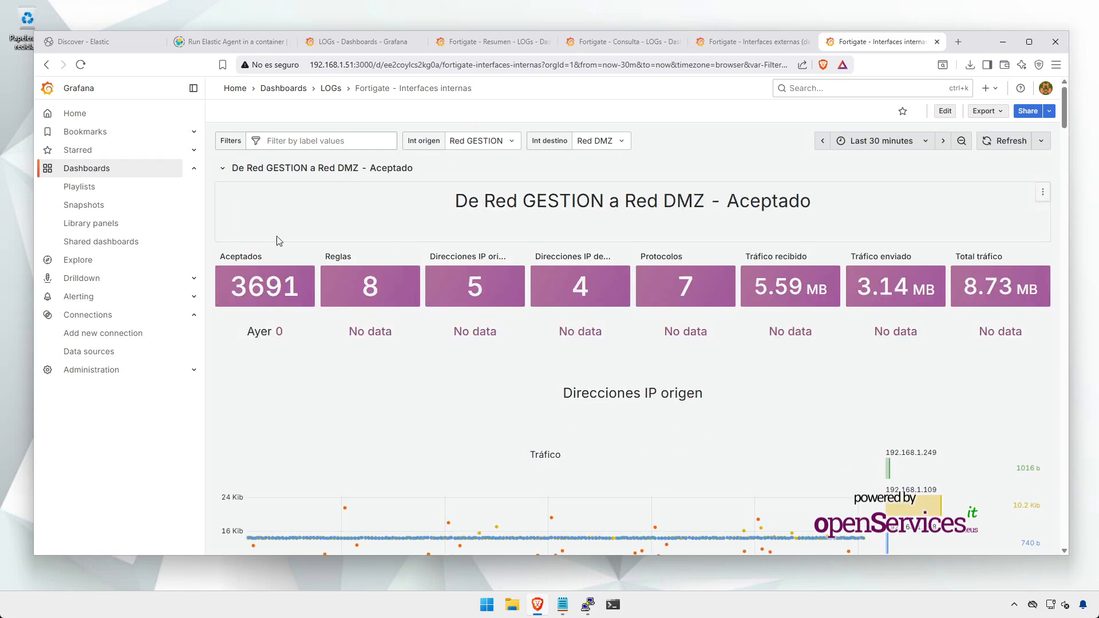
Step: Review the remaining Interfaces internas panels, then close that dashboard to return to Interfaces externas
scroll(237, 260, down, 10)
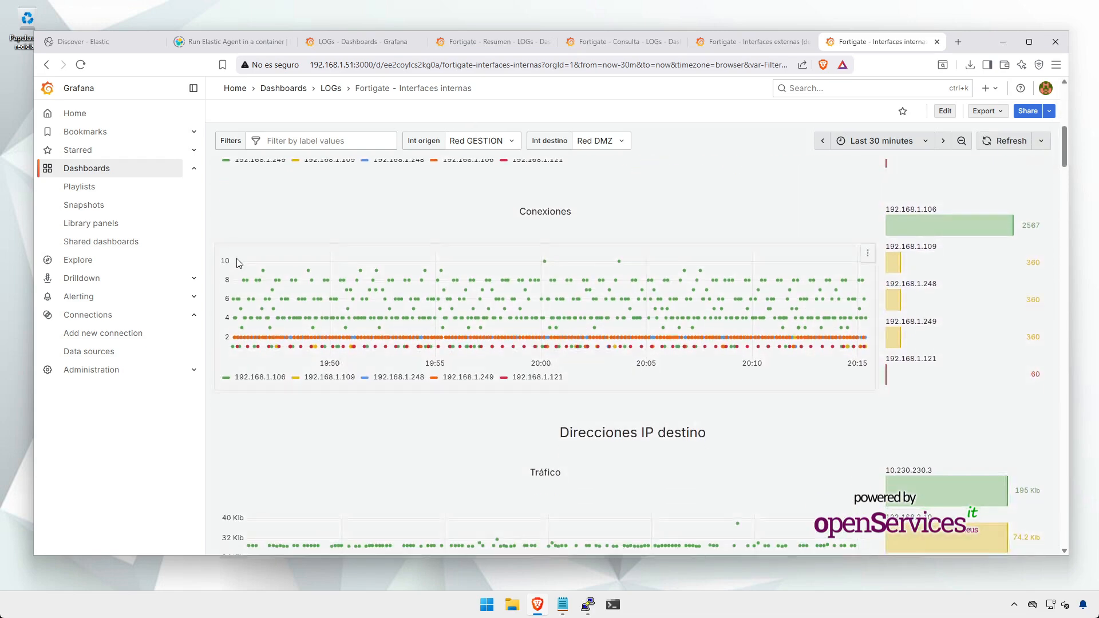
scroll(239, 262, down, 10)
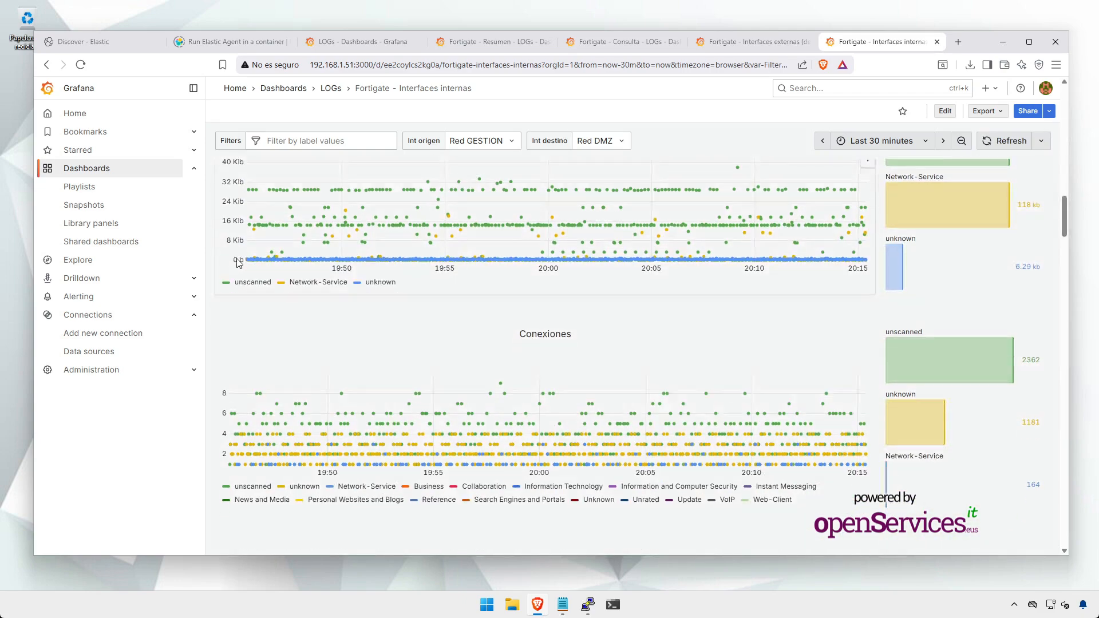
scroll(239, 262, down, 10)
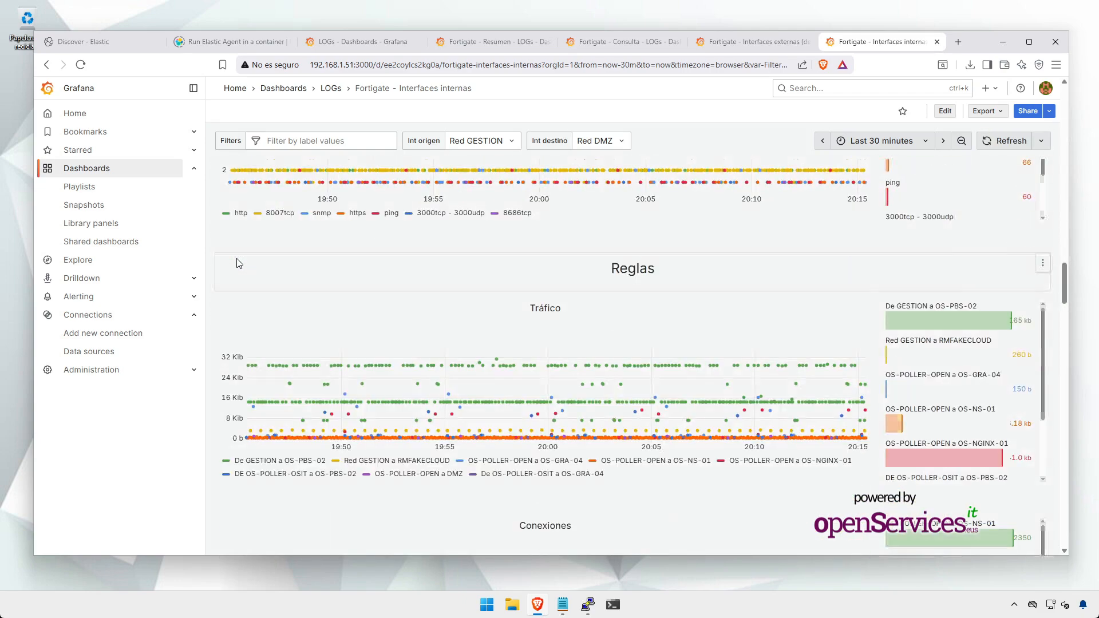
scroll(238, 262, down, 4)
scroll(265, 244, down, 10)
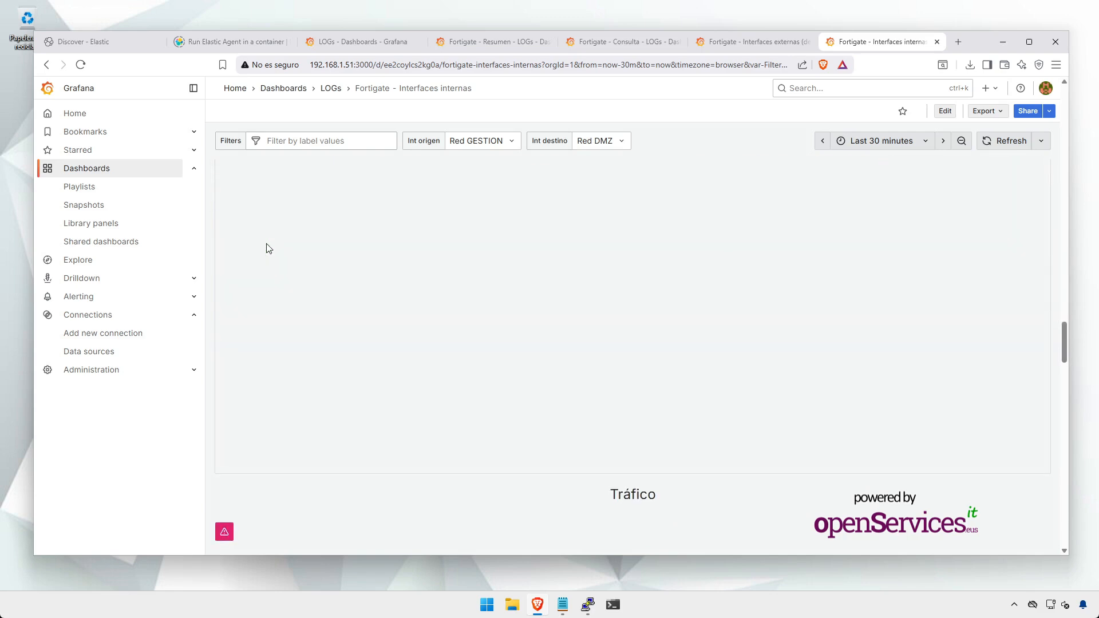
scroll(394, 224, down, 4)
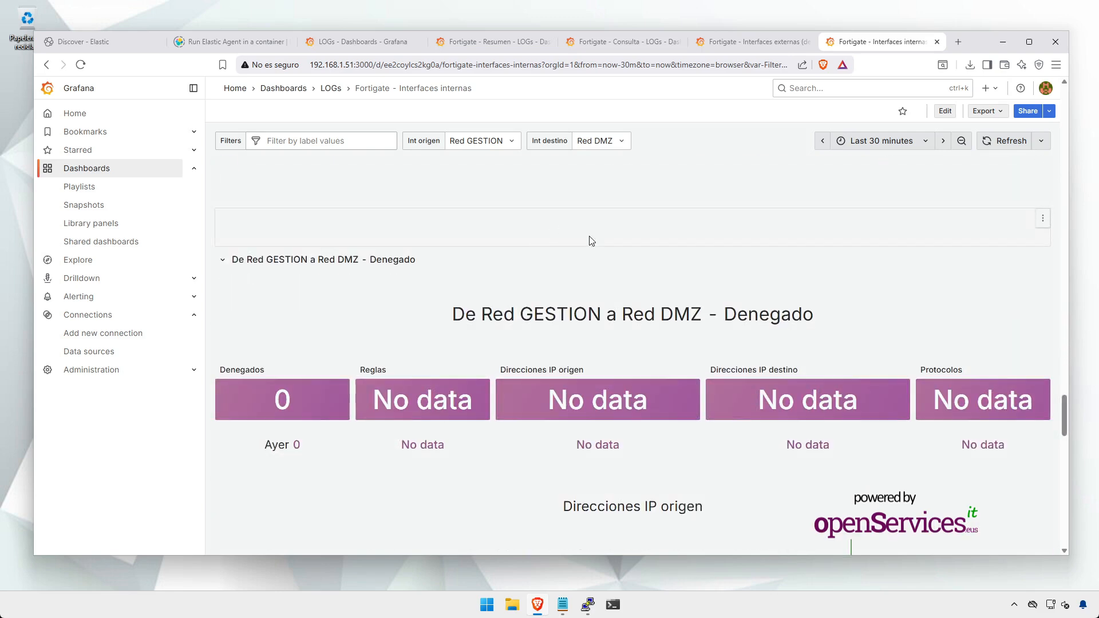
click(936, 42)
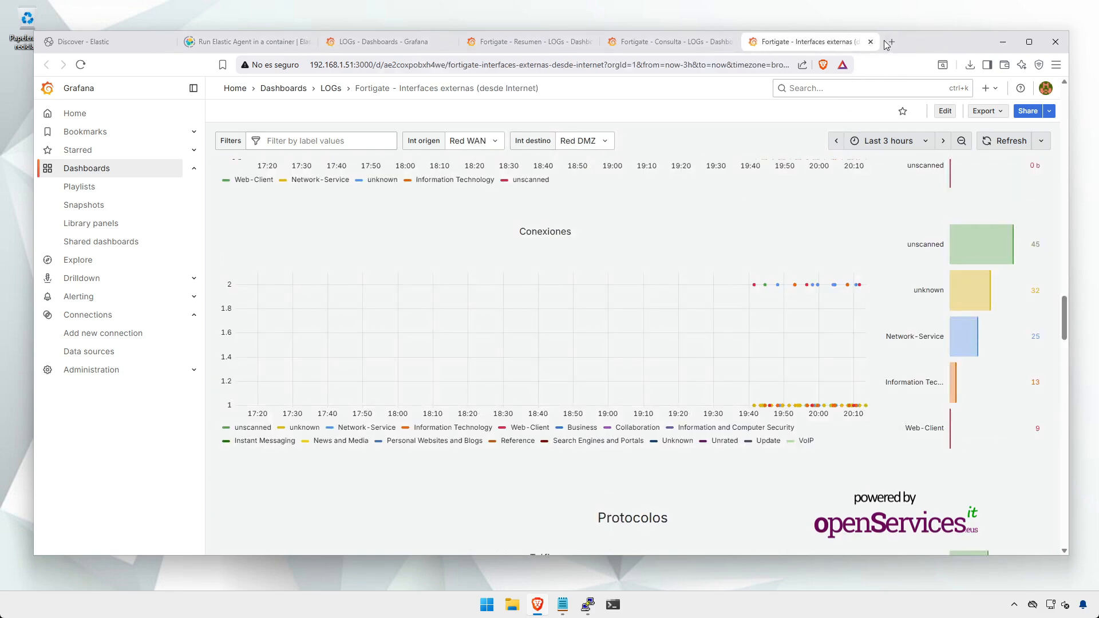
Step: Close the Interfaces externas dashboard and minimize the Grafana browser window to the desktop
click(870, 42)
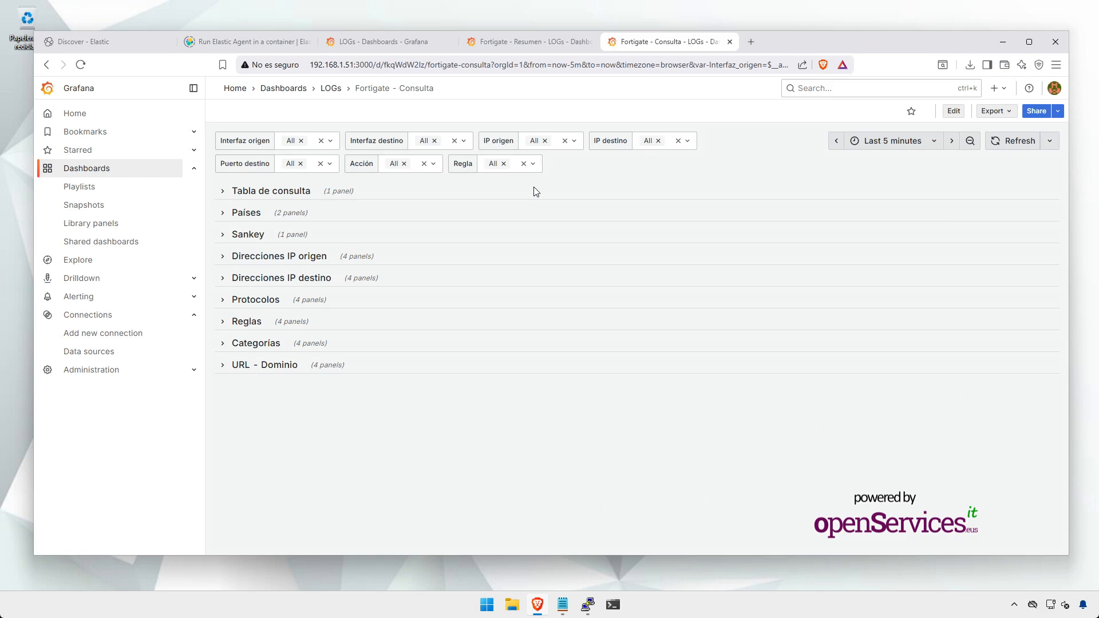
click(996, 40)
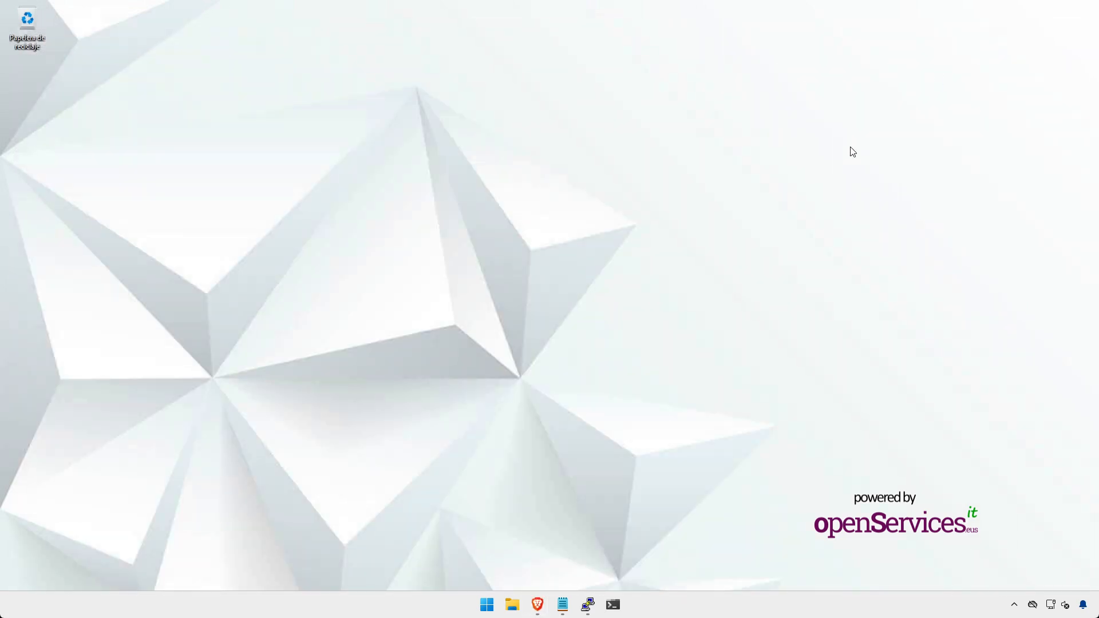